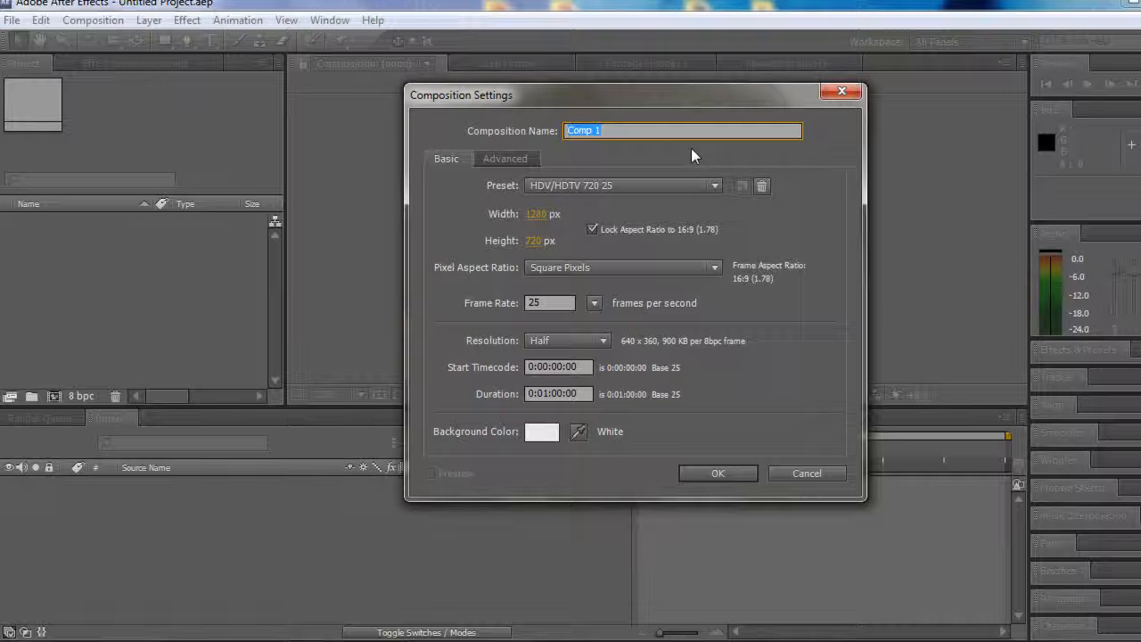
Step: Name the new composition Test Comp and set its preset to HDV/HDTV 720 25
{"action": "type", "text": "Test"}
{"action": "left_click", "coordinate": [597, 187]}
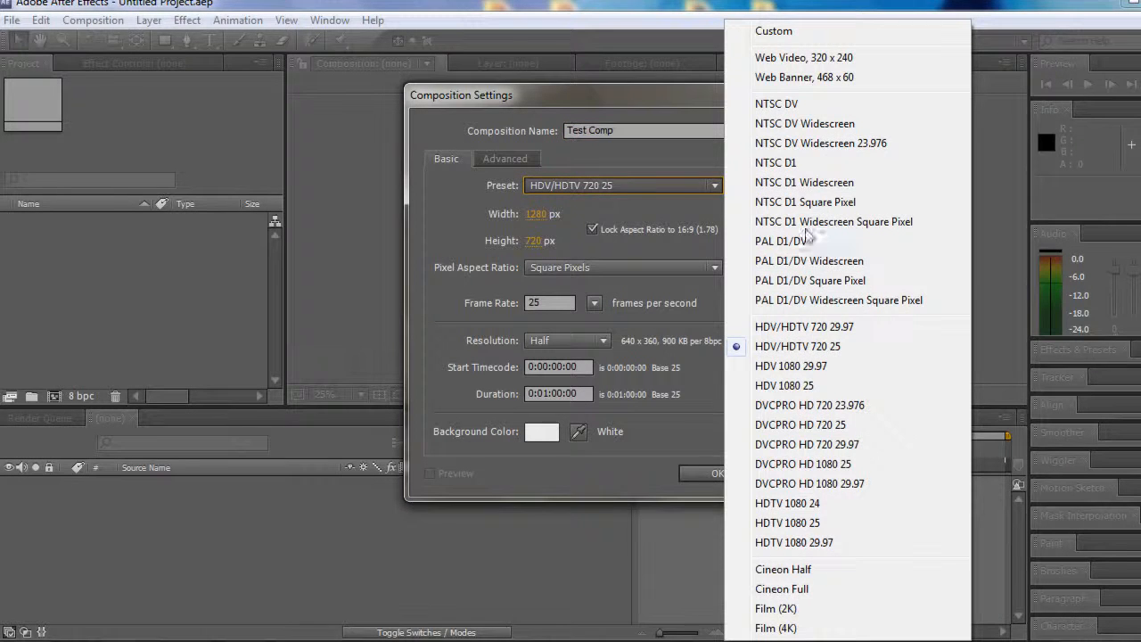
{"action": "left_click", "coordinate": [622, 205]}
{"action": "left_click_drag", "start_coordinate": [537, 214], "coordinate": [546, 240]}
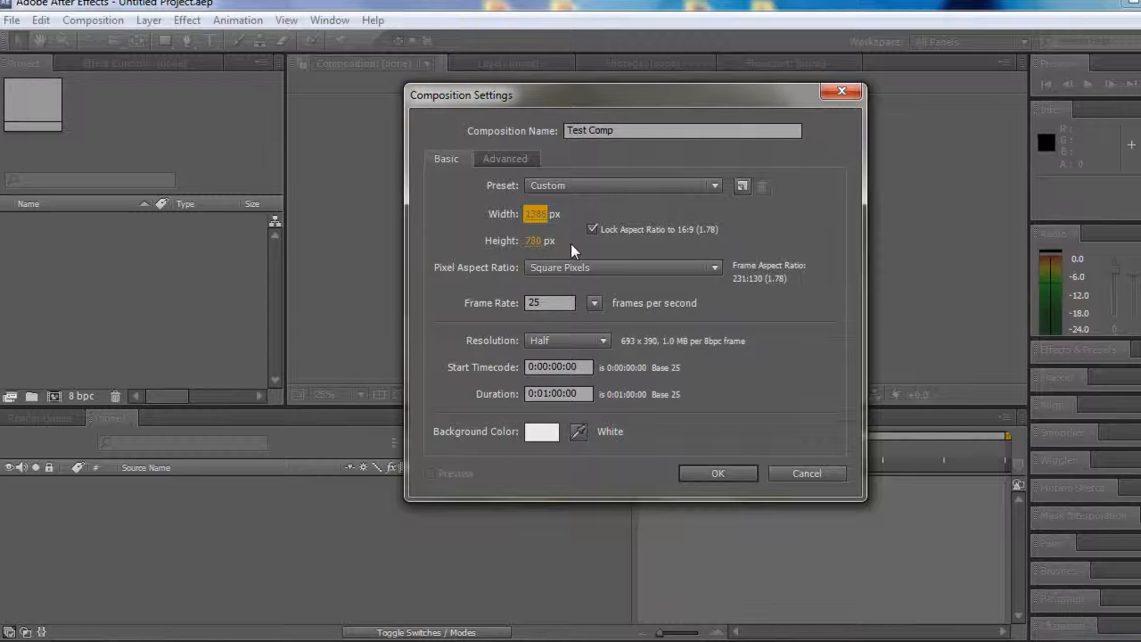
{"action": "left_click", "coordinate": [675, 189]}
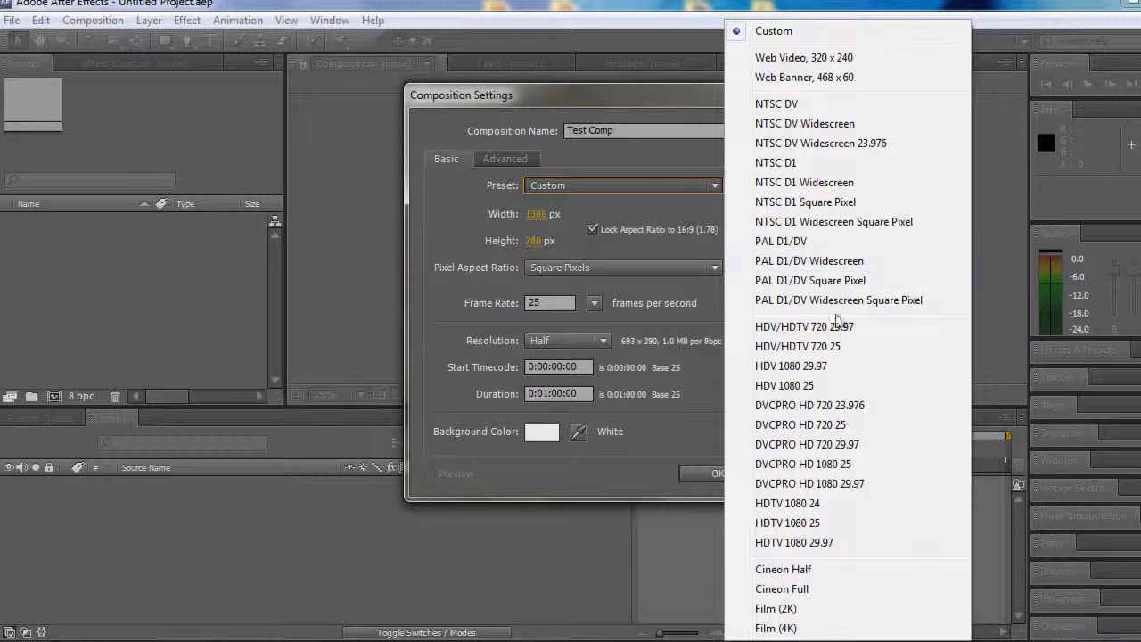
{"action": "left_click", "coordinate": [798, 346]}
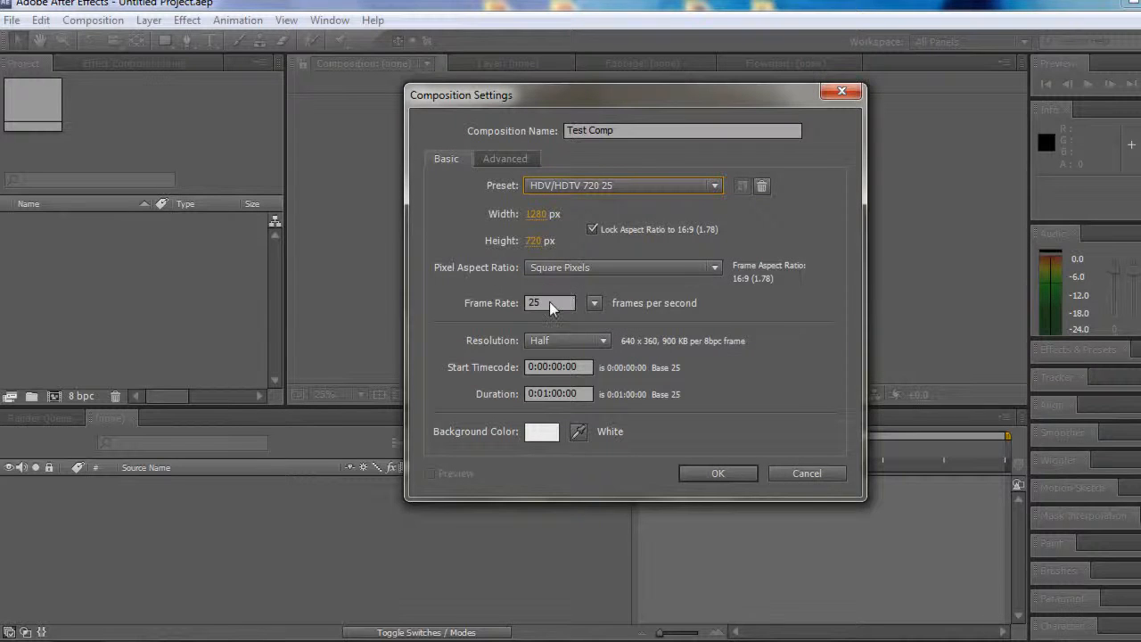
Step: Set the duration to 25 seconds, create the composition and return the playhead to the start of the timeline
{"action": "left_click_drag", "start_coordinate": [562, 394], "coordinate": [543, 394]}
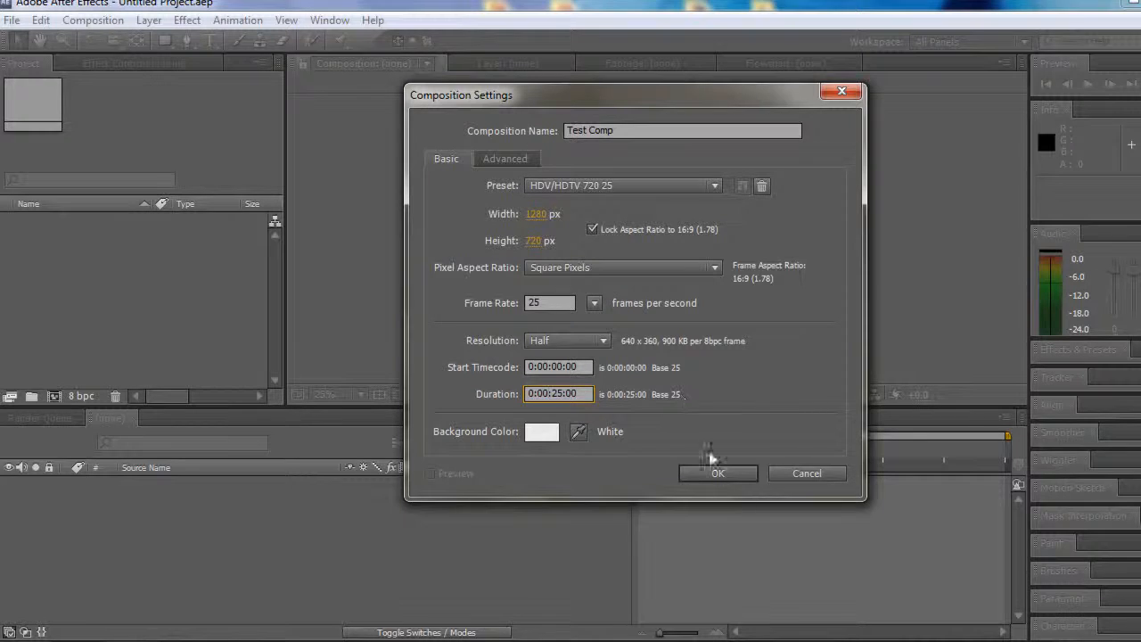
{"action": "left_click", "coordinate": [718, 473]}
{"action": "left_click_drag", "start_coordinate": [913, 451], "coordinate": [993, 457]}
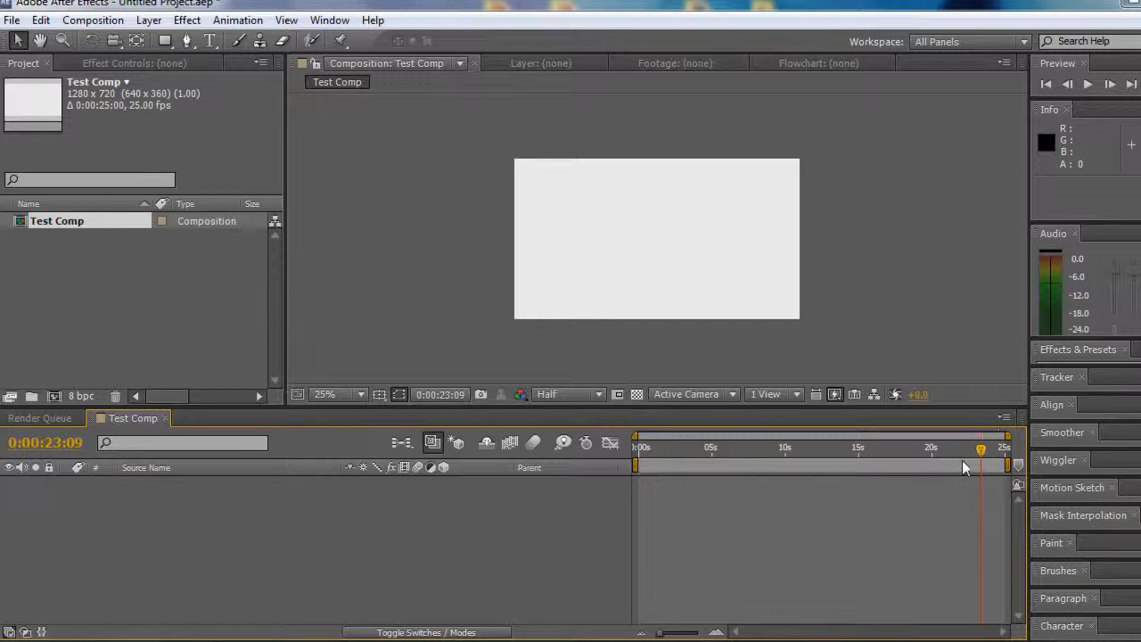
{"action": "key", "text": "Home"}
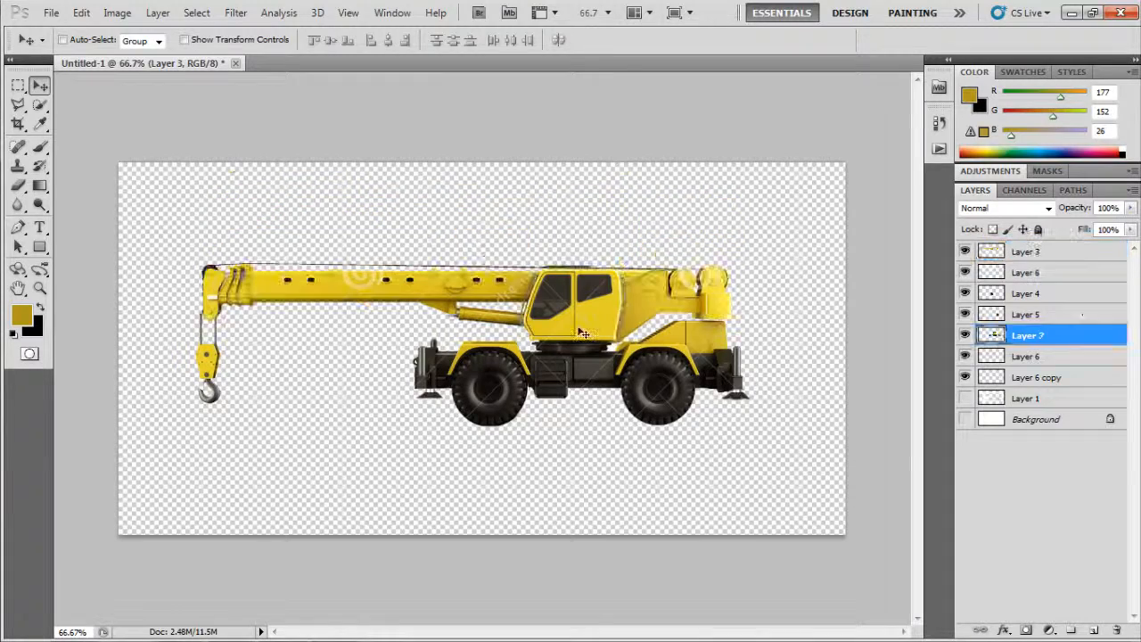
Step: Switch to Photoshop and try moving the crane's cab and both wheels off the truck, undoing each move
{"action": "left_click_drag", "start_coordinate": [580, 333], "coordinate": [555, 261]}
{"action": "key", "text": "ctrl+z"}
{"action": "left_click_drag", "start_coordinate": [653, 401], "coordinate": [676, 477]}
{"action": "key", "text": "ctrl+z"}
{"action": "left_click_drag", "start_coordinate": [493, 390], "coordinate": [452, 461]}
{"action": "key", "text": "ctrl+z"}
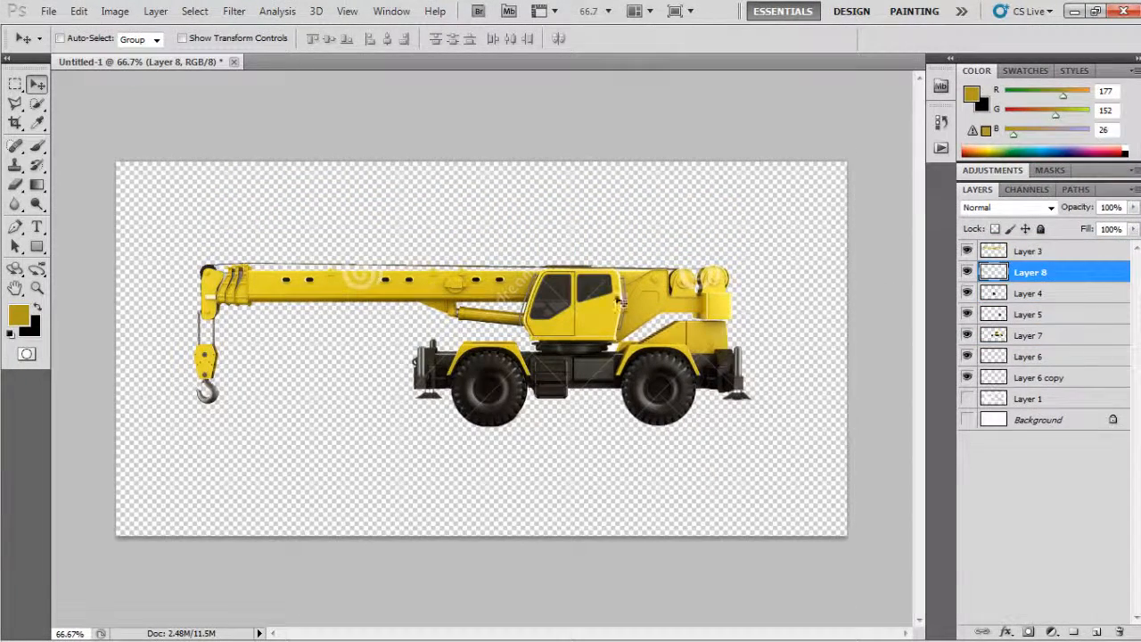
Step: Try moving the boom, cab, wheels and both stabilizers separately, undoing the test moves
{"action": "left_click_drag", "start_coordinate": [649, 299], "coordinate": [649, 224]}
{"action": "key", "text": "ctrl+z"}
{"action": "left_click_drag", "start_coordinate": [582, 332], "coordinate": [553, 257]}
{"action": "key", "text": "ctrl+z"}
{"action": "left_click_drag", "start_coordinate": [653, 401], "coordinate": [675, 478]}
{"action": "key", "text": "ctrl+z"}
{"action": "left_click_drag", "start_coordinate": [501, 393], "coordinate": [459, 464]}
{"action": "key", "text": "ctrl+z"}
{"action": "left_click_drag", "start_coordinate": [426, 385], "coordinate": [414, 427]}
{"action": "key", "text": "ctrl+z"}
{"action": "left_click_drag", "start_coordinate": [747, 399], "coordinate": [796, 393]}
{"action": "key", "text": "ctrl+z"}
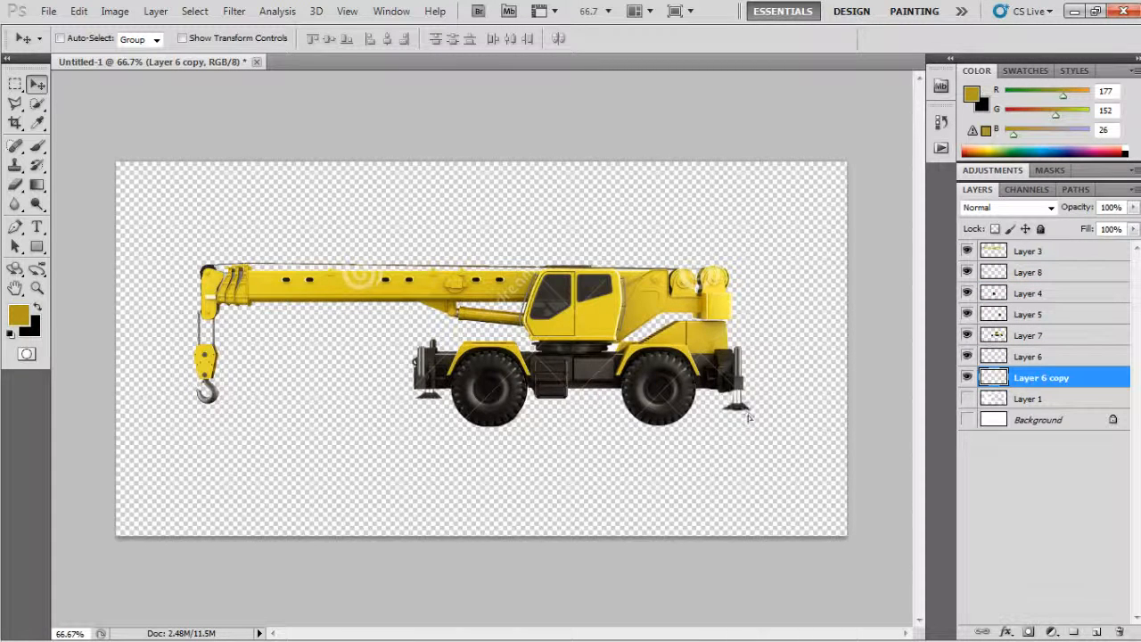
{"action": "left_click_drag", "start_coordinate": [747, 416], "coordinate": [746, 405]}
{"action": "key", "text": "ctrl+z"}
{"action": "mouse_move", "coordinate": [433, 399]}
{"action": "left_mouse_down"}
{"action": "mouse_move", "coordinate": [431, 434]}
{"action": "mouse_move", "coordinate": [434, 395]}
{"action": "left_mouse_up"}
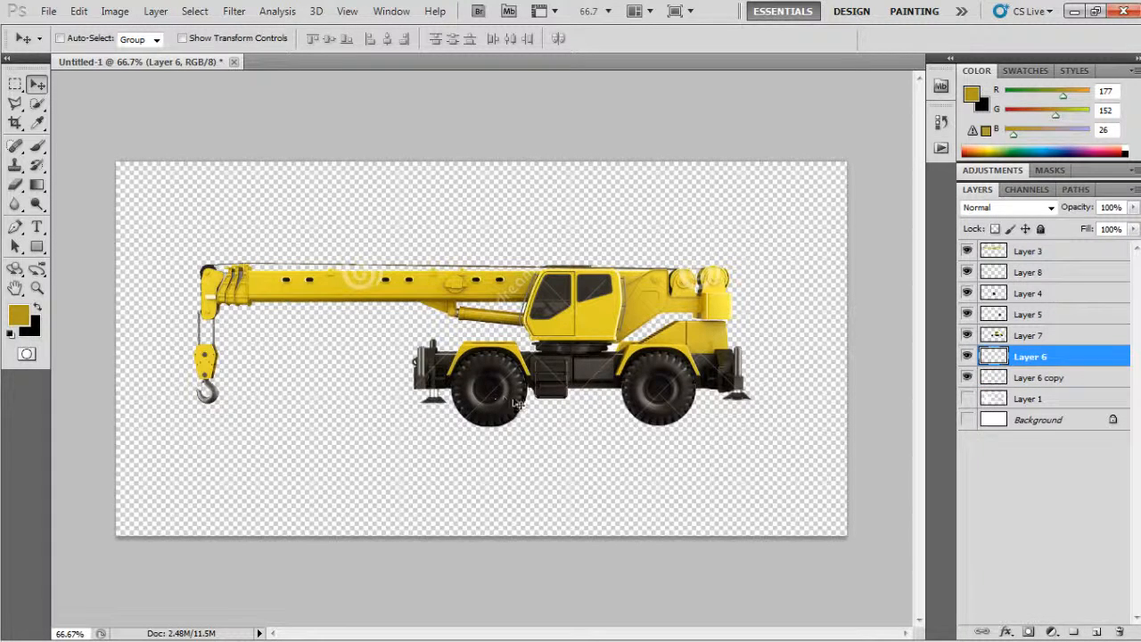
Step: Rotate the wheel nearest the cab front with Free Transform
{"action": "left_click", "coordinate": [517, 403], "text": "ctrl"}
{"action": "key", "text": "ctrl+t"}
{"action": "mouse_move", "coordinate": [466, 433]}
{"action": "left_mouse_down"}
{"action": "mouse_move", "coordinate": [584, 477]}
{"action": "mouse_move", "coordinate": [566, 488]}
{"action": "left_mouse_up"}
{"action": "key", "text": "Return"}
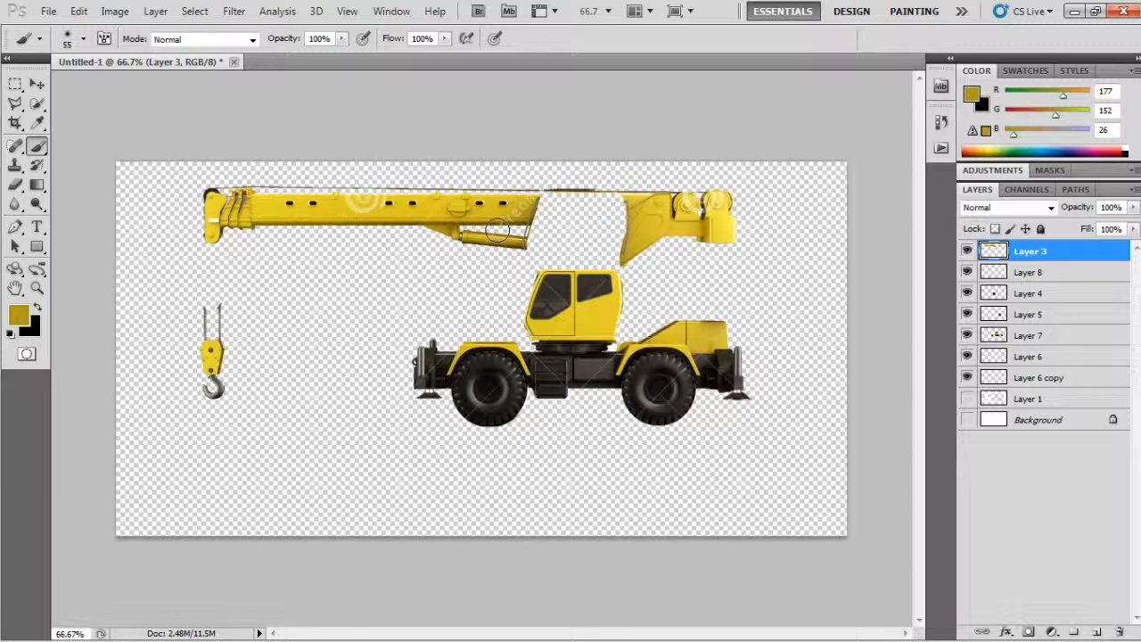
Step: Copy the rear section of the raised boom to a new layer and reshape it to fill the gap above the cab
{"action": "left_click", "coordinate": [15, 104]}
{"action": "left_click", "coordinate": [78, 104]}
{"action": "mouse_move", "coordinate": [655, 203]}
{"action": "left_mouse_down"}
{"action": "mouse_move", "coordinate": [606, 259]}
{"action": "mouse_move", "coordinate": [653, 201]}
{"action": "left_mouse_up"}
{"action": "key", "text": "ctrl+j"}
{"action": "key", "text": "v"}
{"action": "left_click_drag", "start_coordinate": [635, 239], "coordinate": [652, 287]}
{"action": "key", "text": "ctrl+t"}
{"action": "left_click_drag", "start_coordinate": [601, 197], "coordinate": [570, 198]}
{"action": "left_click_drag", "start_coordinate": [652, 281], "coordinate": [647, 270]}
{"action": "key", "text": "Return"}
Step: Duplicate the filler piece, mirror it to cover the other side of the gap, and merge the pieces
{"action": "key", "text": "ctrl+j"}
{"action": "key", "text": "ctrl+t"}
{"action": "right_click", "coordinate": [651, 150]}
{"action": "left_click", "coordinate": [660, 475]}
{"action": "mouse_move", "coordinate": [601, 192]}
{"action": "left_mouse_down"}
{"action": "mouse_move", "coordinate": [564, 189]}
{"action": "mouse_move", "coordinate": [613, 171]}
{"action": "left_mouse_up"}
{"action": "key", "text": "Return"}
{"action": "key", "text": "e"}
{"action": "key", "text": "b"}
{"action": "key", "text": "ctrl+e"}
Step: Copy a rectangular area of the filler to a new layer and distort it over the remaining gap in the boom
{"action": "left_click", "coordinate": [37, 84]}
{"action": "left_click", "coordinate": [15, 84]}
{"action": "mouse_move", "coordinate": [541, 208]}
{"action": "left_mouse_down"}
{"action": "mouse_move", "coordinate": [573, 251]}
{"action": "mouse_move", "coordinate": [591, 238]}
{"action": "mouse_move", "coordinate": [610, 281]}
{"action": "left_mouse_up"}
{"action": "key", "text": "ctrl+j"}
{"action": "key", "text": "v"}
{"action": "key", "text": "ctrl+j"}
{"action": "key", "text": "ctrl+z"}
{"action": "key", "text": "ctrl+t"}
{"action": "left_click_drag", "start_coordinate": [600, 210], "coordinate": [618, 206]}
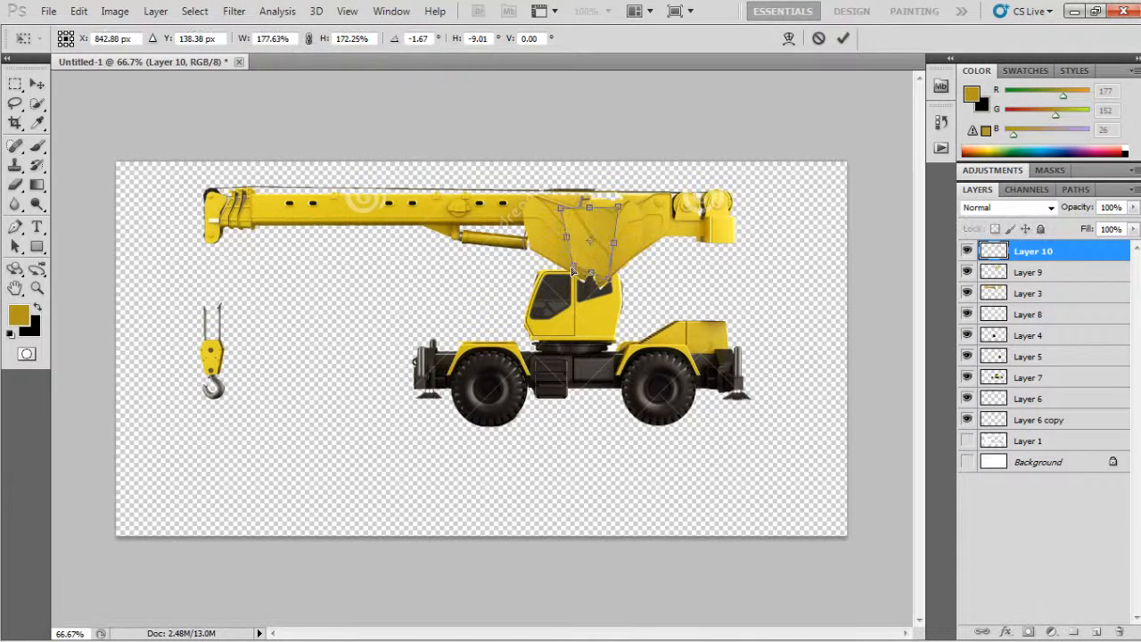
{"action": "key", "text": "Return"}
Step: Reshape the copied filler piece further, duplicate it to cover the gap, and merge the pieces into one patch layer
{"action": "key", "text": "b"}
{"action": "right_click", "coordinate": [558, 243]}
{"action": "key", "text": "Escape"}
{"action": "key", "text": "v"}
{"action": "key", "text": "ctrl+t"}
{"action": "left_click_drag", "start_coordinate": [610, 280], "coordinate": [623, 280]}
{"action": "key", "text": "Return"}
{"action": "key", "text": "ctrl+j"}
{"action": "key", "text": "e"}
{"action": "key", "text": "ctrl+e"}
{"action": "key", "text": "ctrl+e"}
Step: Reposition the patch and place its layer behind the boom layer
{"action": "key", "text": "v"}
{"action": "mouse_move", "coordinate": [598, 233]}
{"action": "left_mouse_down"}
{"action": "mouse_move", "coordinate": [593, 288]}
{"action": "mouse_move", "coordinate": [584, 264]}
{"action": "mouse_move", "coordinate": [594, 256]}
{"action": "mouse_move", "coordinate": [723, 291]}
{"action": "left_mouse_up"}
{"action": "key", "text": "ctrl+bracketleft"}
Step: Duplicate the patch layer, erase unwanted parts of the copy with the Eraser, and merge it back into the patch
{"action": "key", "text": "ctrl+j"}
{"action": "key", "text": "e"}
{"action": "right_click", "coordinate": [574, 221]}
{"action": "left_click_drag", "start_coordinate": [657, 256], "coordinate": [639, 255]}
{"action": "left_click_drag", "start_coordinate": [586, 216], "coordinate": [577, 222]}
{"action": "left_click_drag", "start_coordinate": [615, 268], "coordinate": [688, 239]}
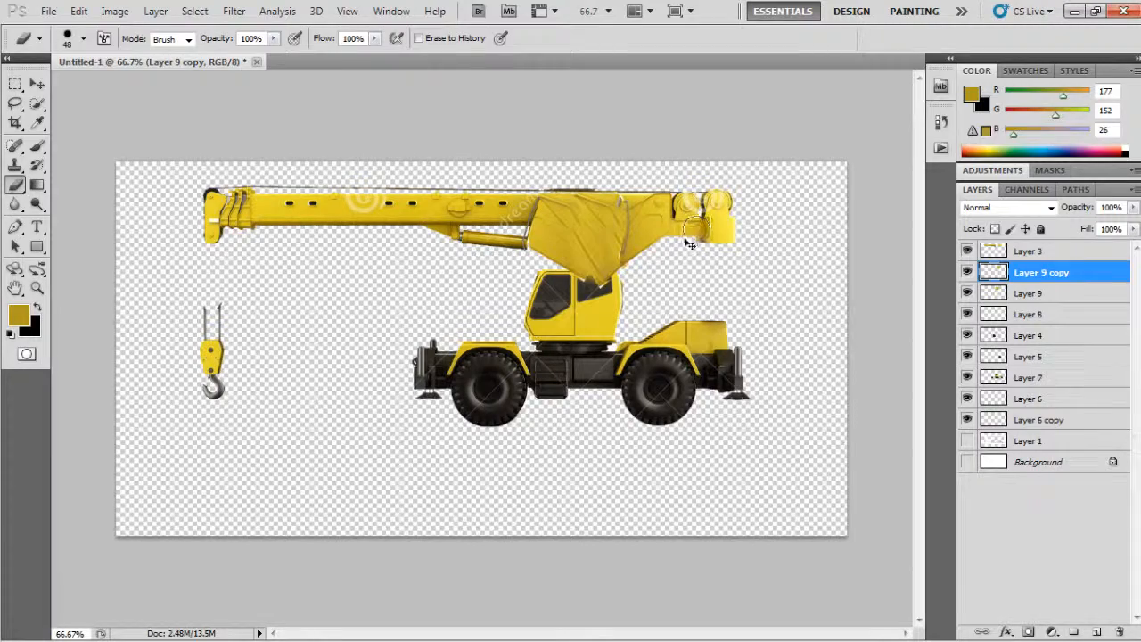
{"action": "key", "text": "ctrl+e"}
Step: Copy a strip of the boom to a new layer to continue its detail across the patch above the cab
{"action": "key", "text": "v"}
{"action": "left_click", "coordinate": [15, 84]}
{"action": "left_click_drag", "start_coordinate": [319, 195], "coordinate": [595, 231]}
{"action": "key", "text": "ctrl+j"}
{"action": "key", "text": "v"}
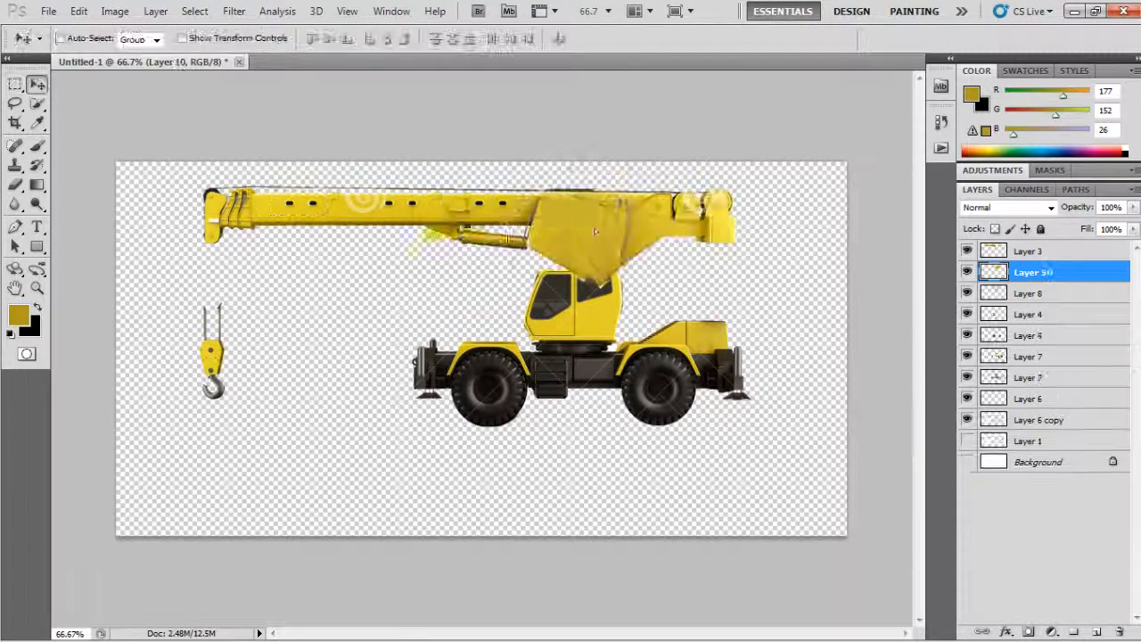
Step: Blend the copied strip with the Eraser and a Hue/Saturation adjustment, and merge it with the layer below
{"action": "key", "text": "e"}
{"action": "key", "text": "ctrl+u"}
{"action": "left_click_drag", "start_coordinate": [624, 102], "coordinate": [909, 178]}
{"action": "left_click_drag", "start_coordinate": [823, 342], "coordinate": [808, 343]}
{"action": "left_click", "coordinate": [985, 209]}
{"action": "key", "text": "v"}
{"action": "key", "text": "ctrl+e"}
Step: Select the boom and patch layers together and move them down onto the truck
{"action": "left_click", "coordinate": [658, 211], "text": "ctrl"}
{"action": "left_click_drag", "start_coordinate": [658, 210], "coordinate": [654, 255]}
{"action": "key", "text": "ctrl+z"}
{"action": "left_click", "coordinate": [595, 205], "text": "ctrl+shift"}
{"action": "left_click_drag", "start_coordinate": [596, 206], "coordinate": [592, 260]}
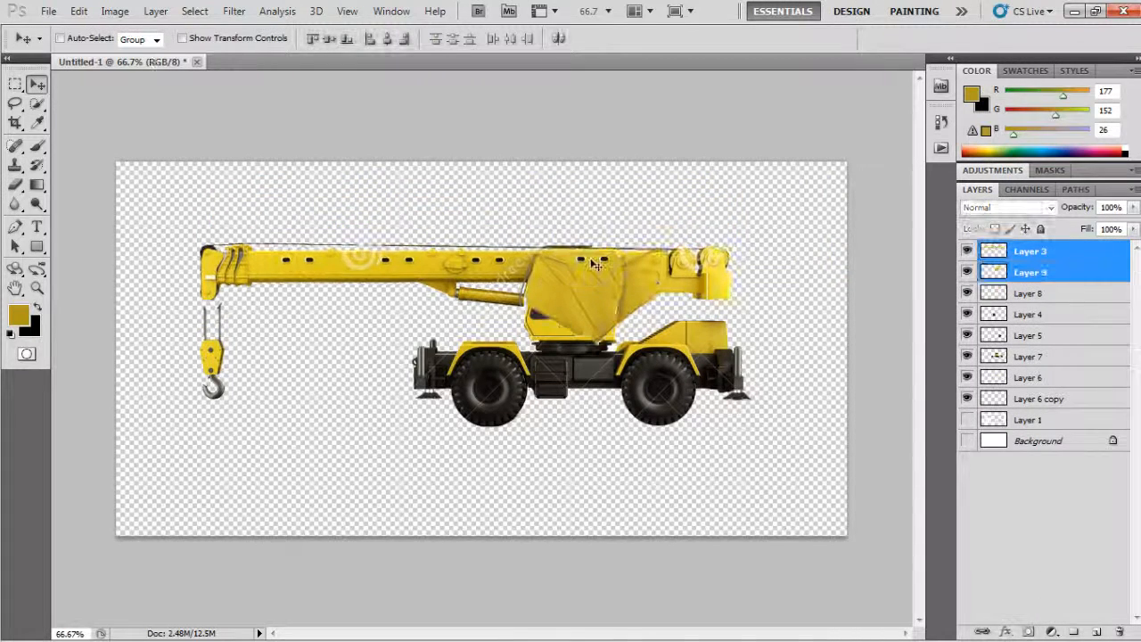
Step: Send the boom and patch layers back below Layer 6 and lower them into place behind the cab
{"action": "key", "text": "ctrl+bracketleft"}
{"action": "key", "text": "ctrl+bracketleft"}
{"action": "key", "text": "ctrl+bracketleft"}
{"action": "key", "text": "ctrl+bracketleft"}
{"action": "key", "text": "ctrl+bracketleft"}
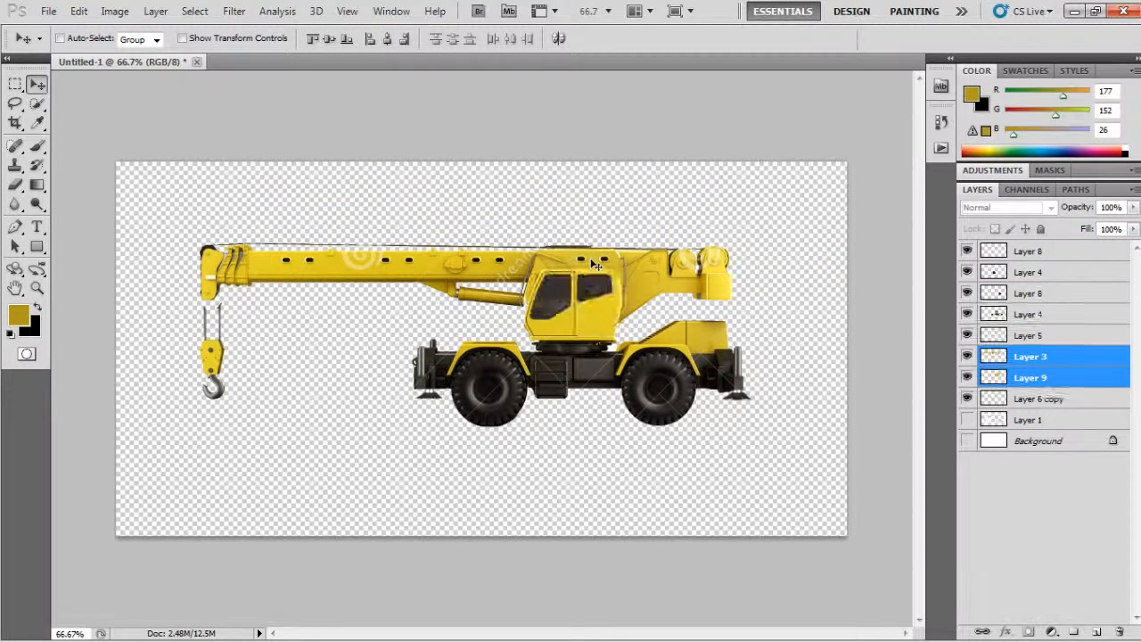
{"action": "left_click_drag", "start_coordinate": [596, 265], "coordinate": [588, 286]}
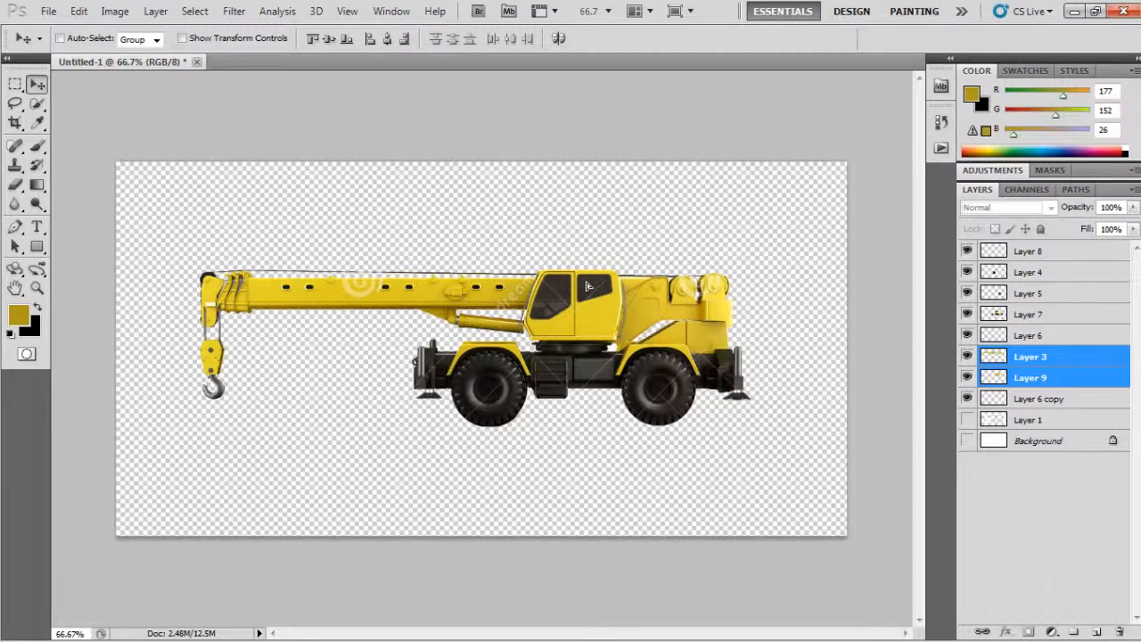
Step: Try rotating the boom and patch about a pivot point placed at the cab
{"action": "key", "text": "ctrl+t"}
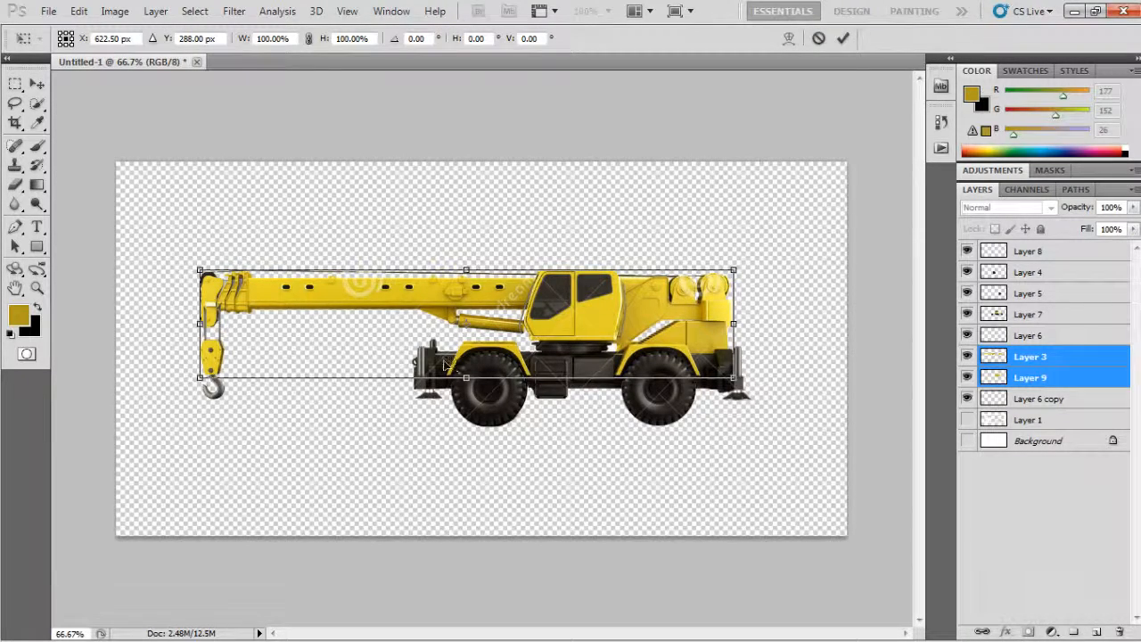
{"action": "left_click_drag", "start_coordinate": [465, 323], "coordinate": [581, 295]}
{"action": "left_click_drag", "start_coordinate": [789, 265], "coordinate": [767, 335]}
{"action": "key", "text": "Return"}
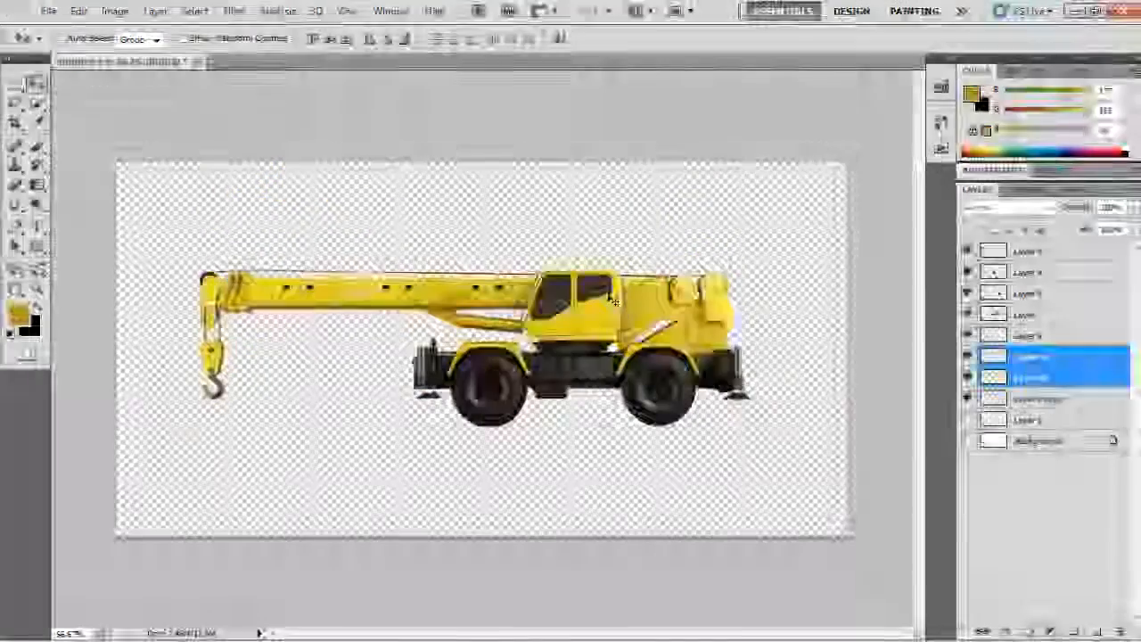
Step: Switch to After Effects and bring crane.psd from the AE folder into the project
{"action": "left_click", "coordinate": [346, 334]}
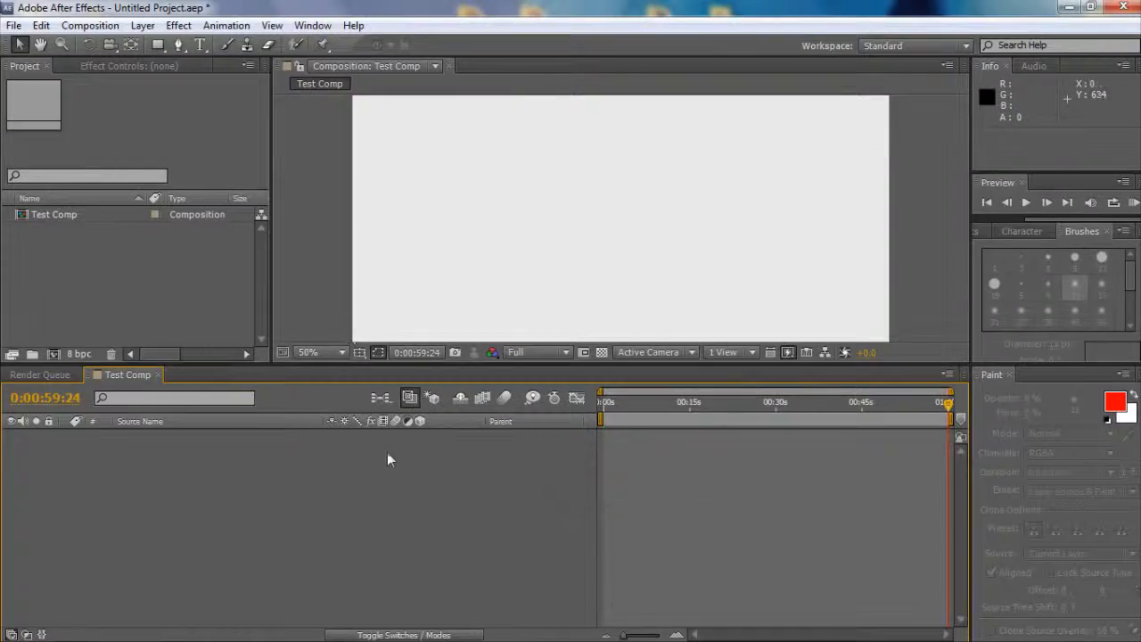
{"action": "left_click", "coordinate": [72, 627]}
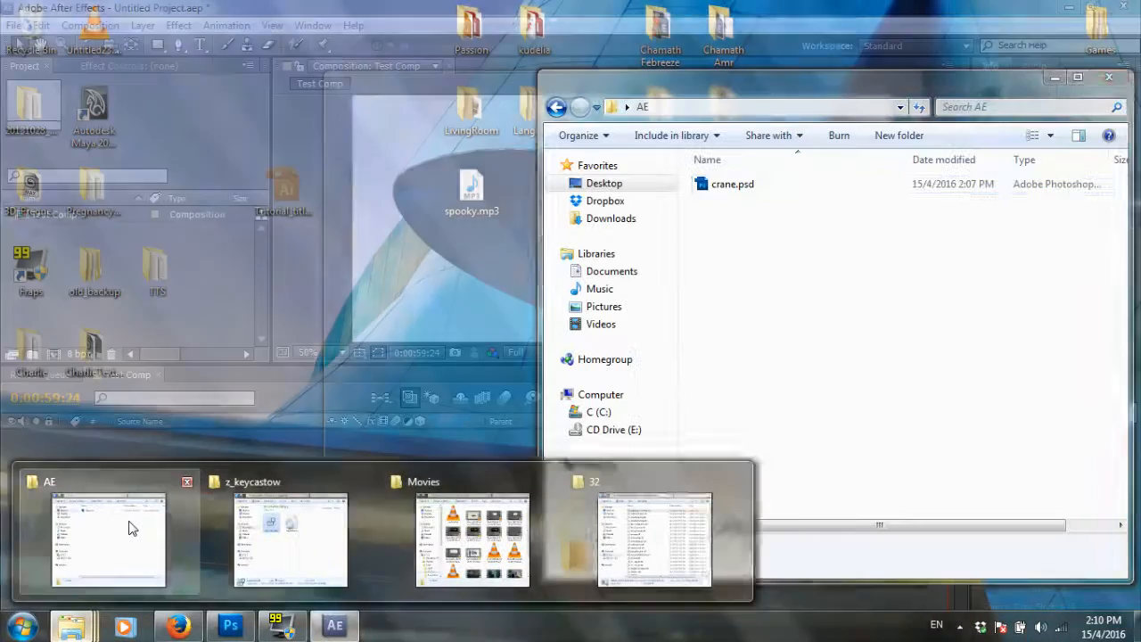
{"action": "left_click", "coordinate": [129, 528]}
{"action": "left_click_drag", "start_coordinate": [730, 185], "coordinate": [143, 265]}
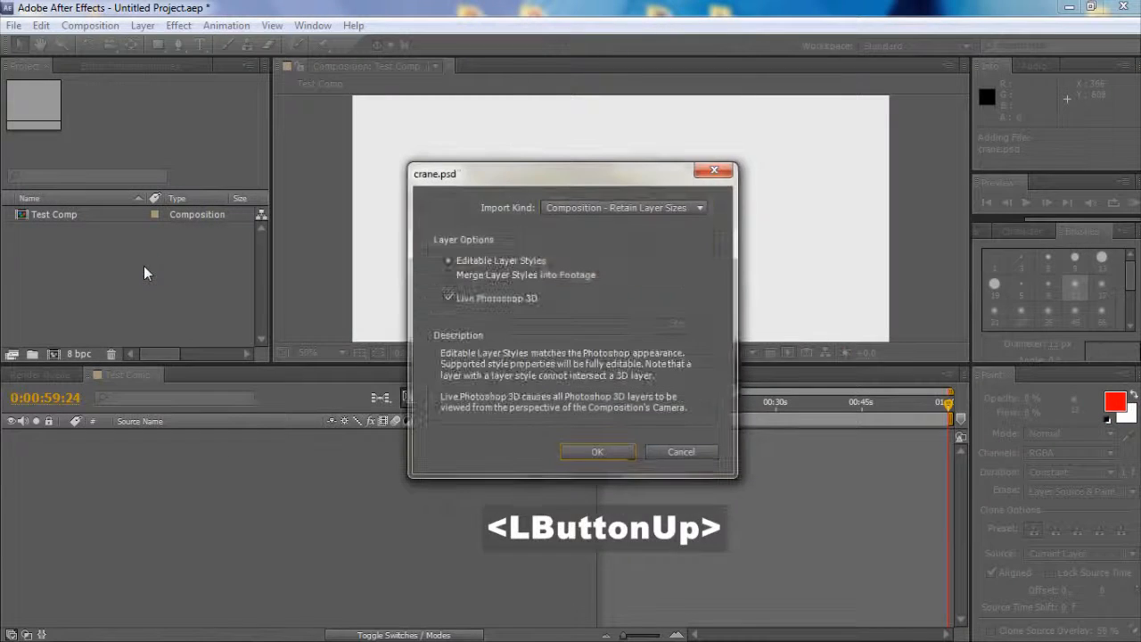
Step: Try the Footage import kind for crane.psd with the single wheel01 layer and with Merged Layers
{"action": "left_click", "coordinate": [670, 210]}
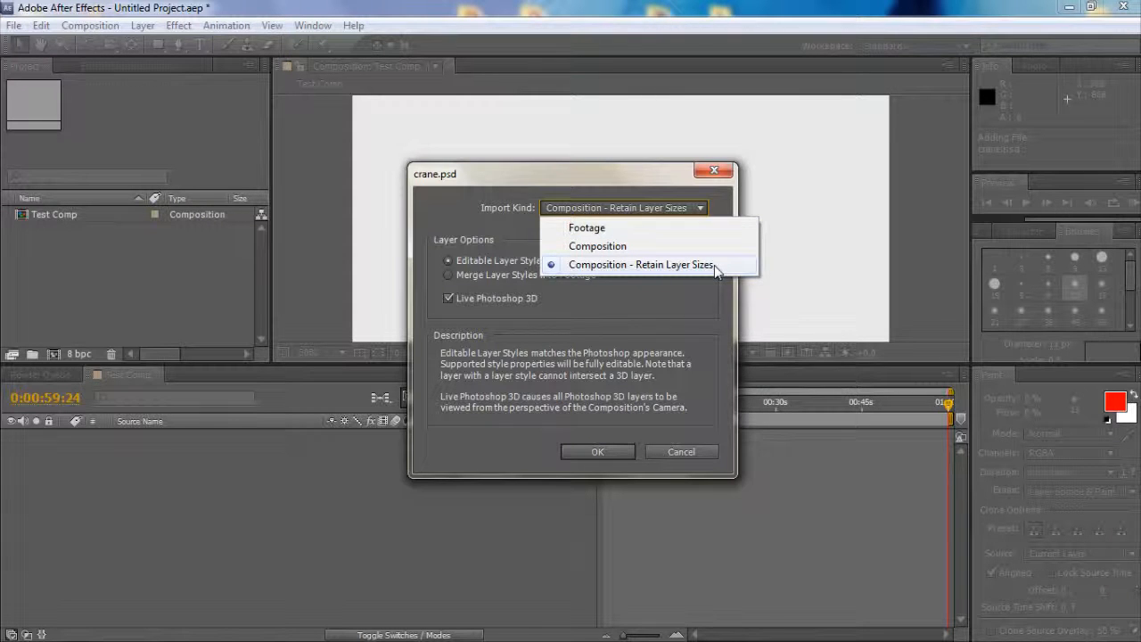
{"action": "left_click", "coordinate": [617, 227]}
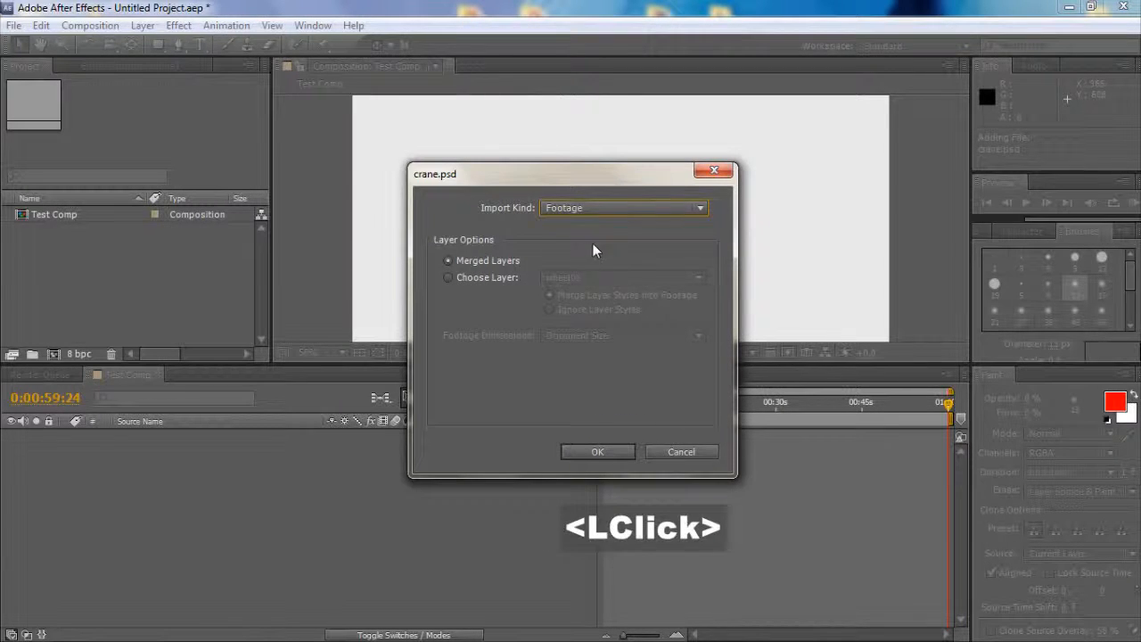
{"action": "left_click", "coordinate": [472, 275]}
{"action": "left_click", "coordinate": [567, 279]}
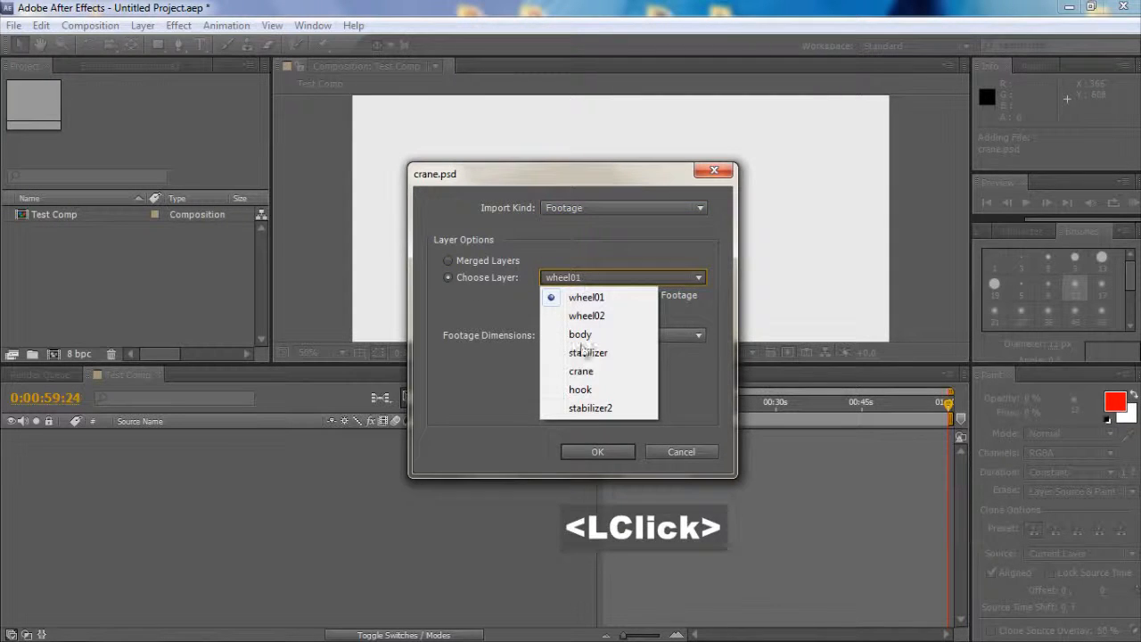
{"action": "left_click", "coordinate": [593, 297]}
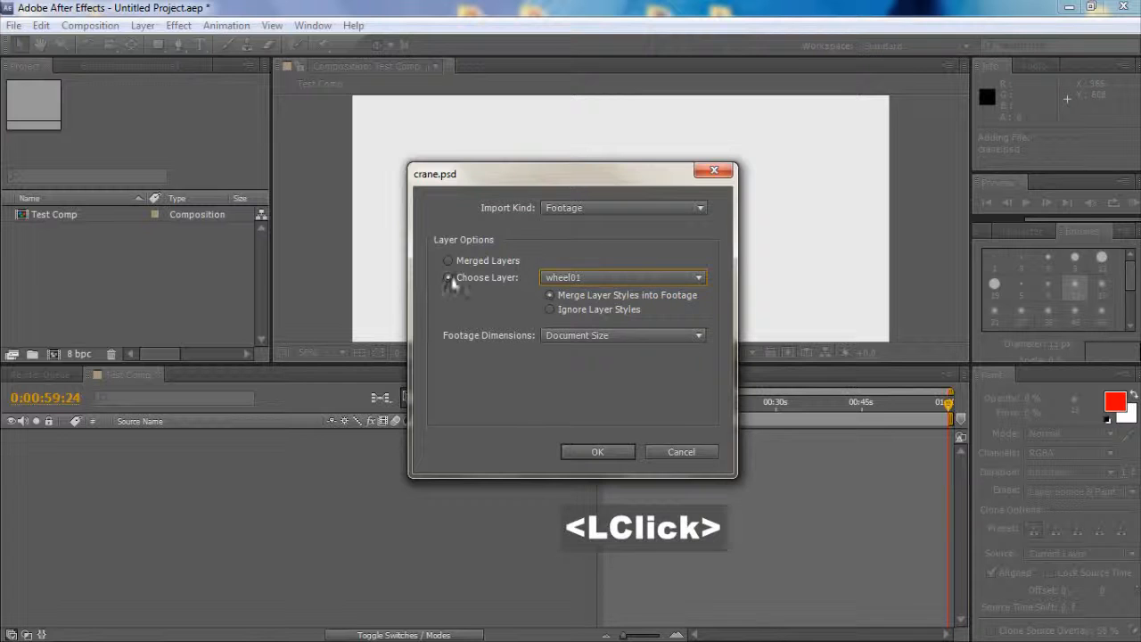
{"action": "left_click", "coordinate": [466, 279]}
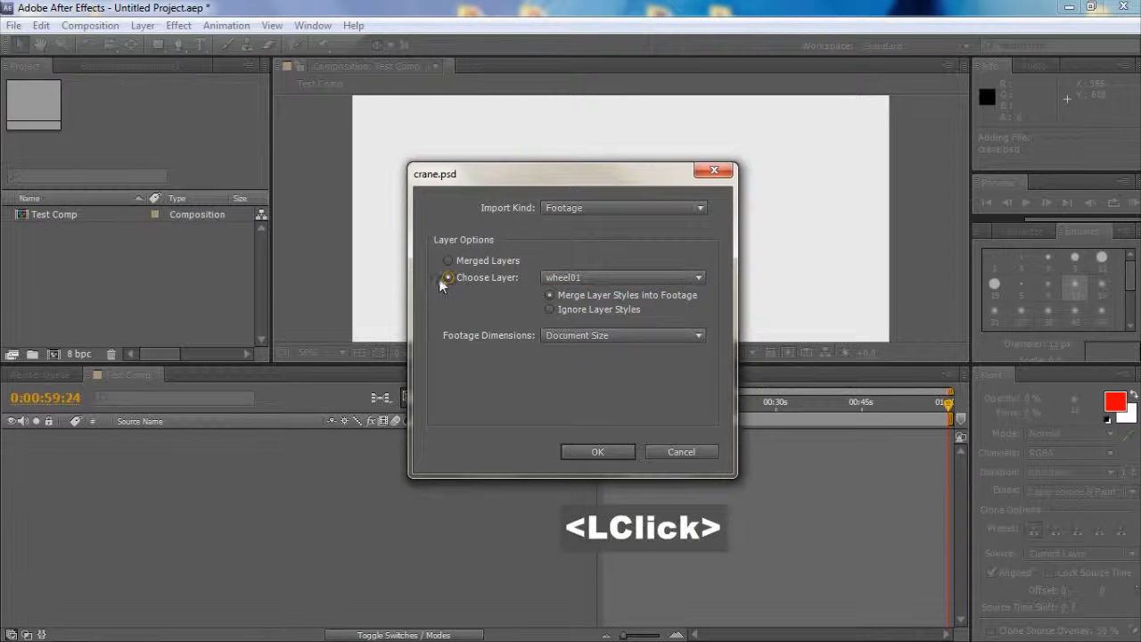
{"action": "left_click", "coordinate": [584, 275]}
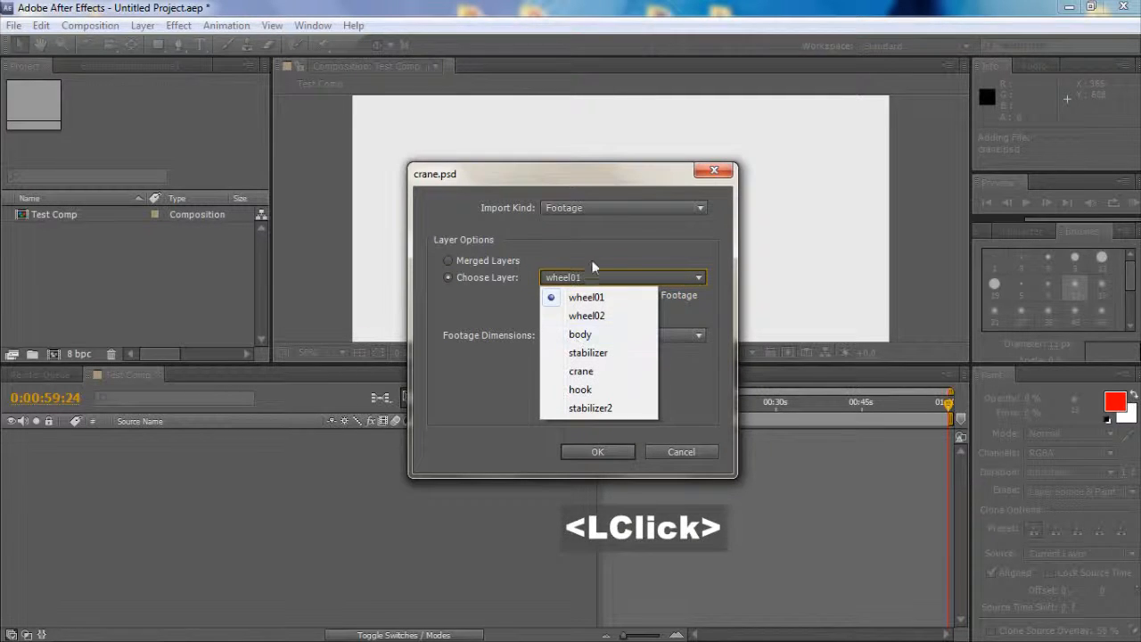
{"action": "left_click", "coordinate": [593, 278]}
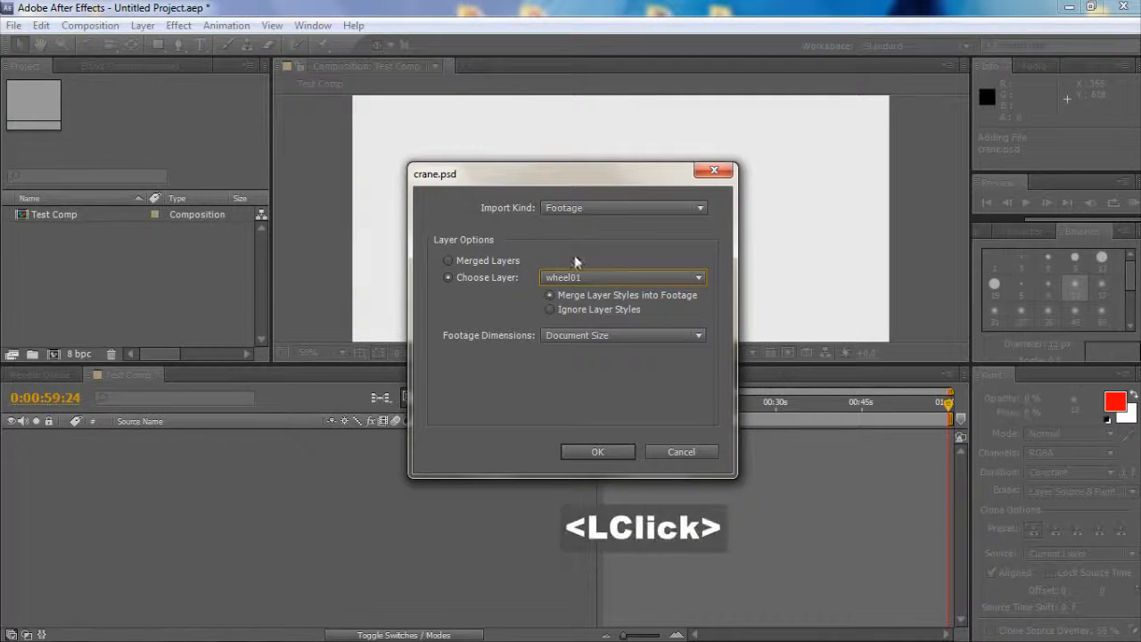
{"action": "left_click", "coordinate": [484, 259]}
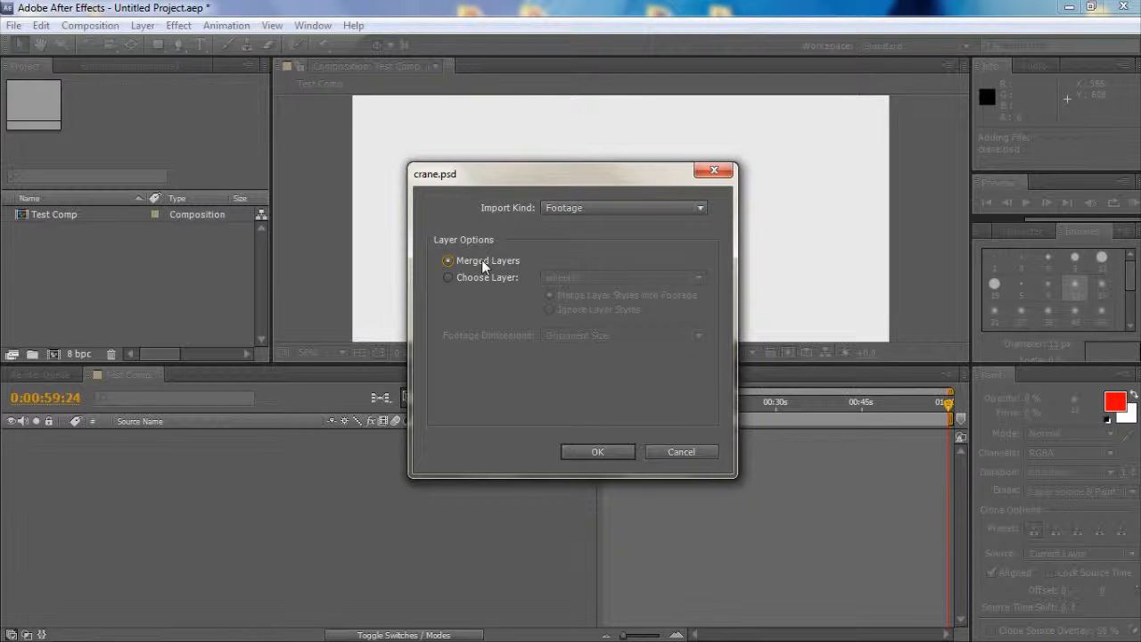
Step: Import crane.psd with the Composition import kind and open the resulting crane composition
{"action": "left_click", "coordinate": [635, 210]}
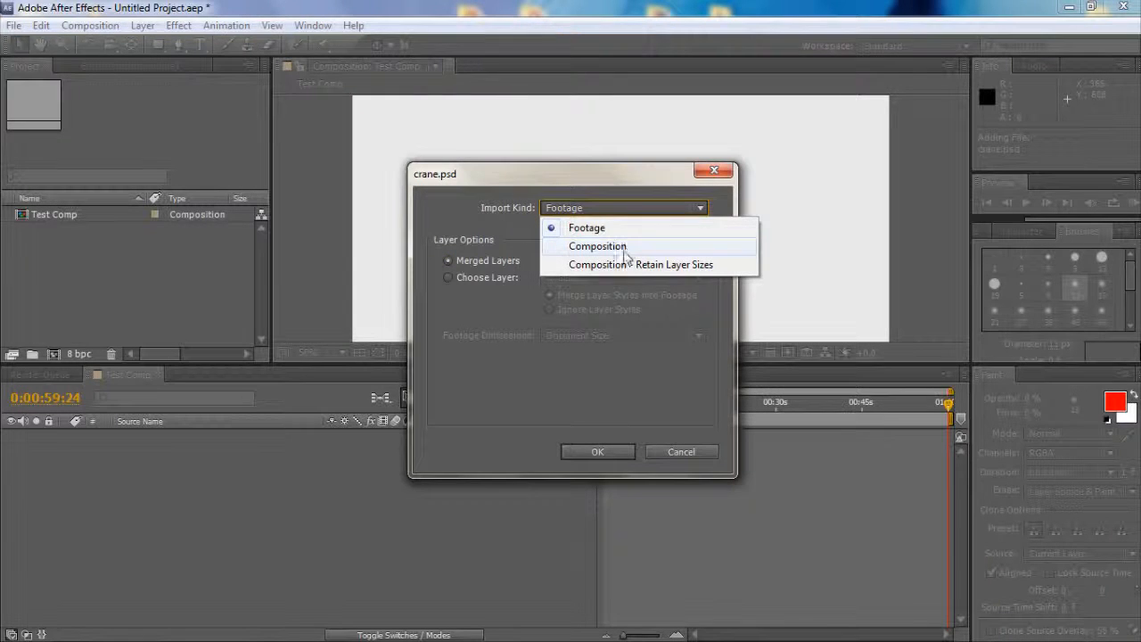
{"action": "left_click", "coordinate": [625, 248]}
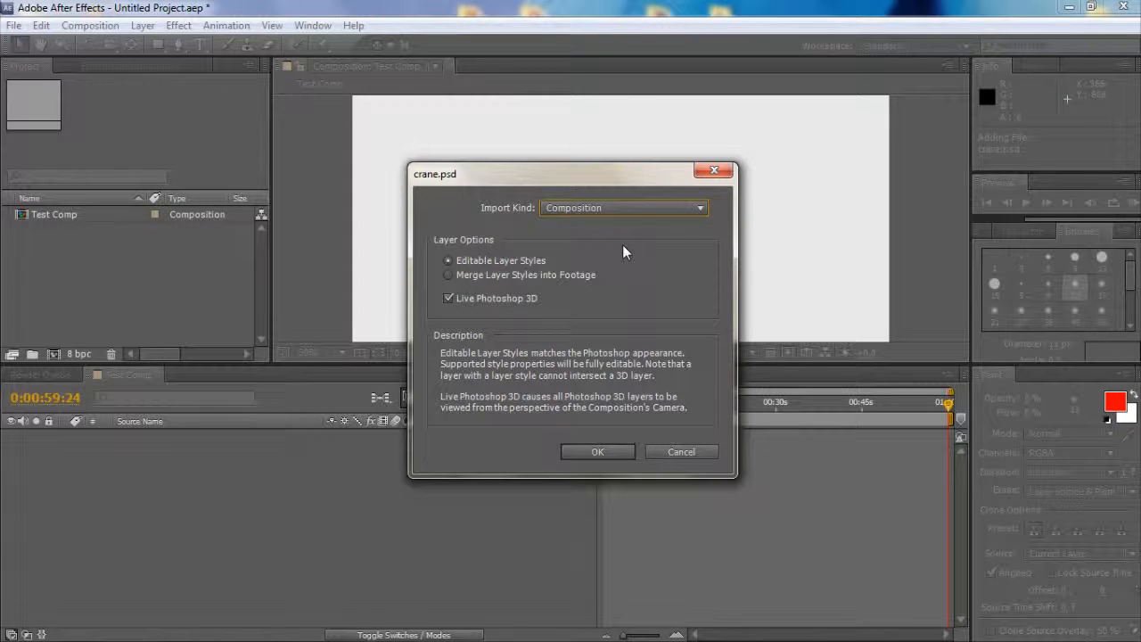
{"action": "left_click", "coordinate": [597, 451]}
{"action": "double_click", "coordinate": [44, 214]}
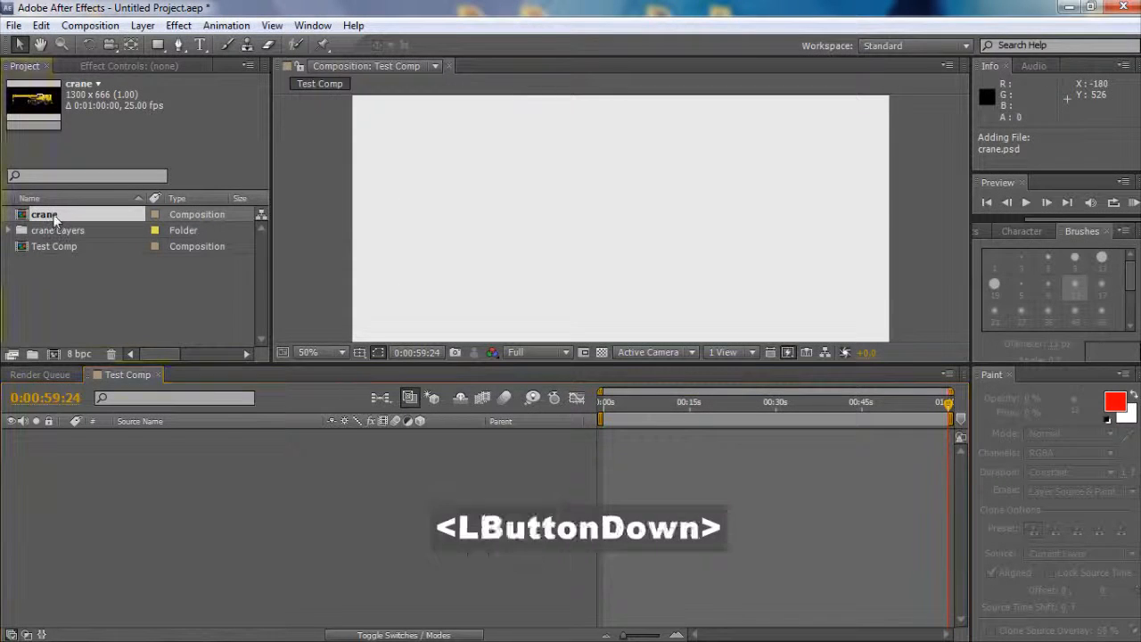
Step: Try moving the stabilizer below the body and shifting wheel02 slightly in the crane composition to test the separate layers
{"action": "left_click", "coordinate": [160, 436]}
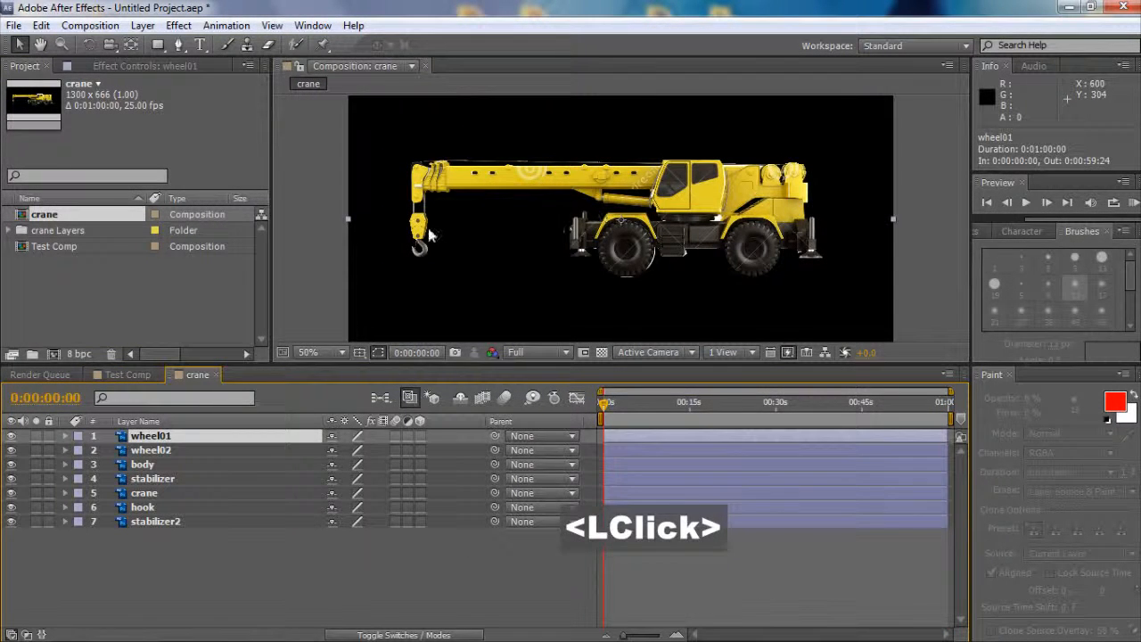
{"action": "left_click", "coordinate": [183, 451]}
{"action": "left_click", "coordinate": [181, 465]}
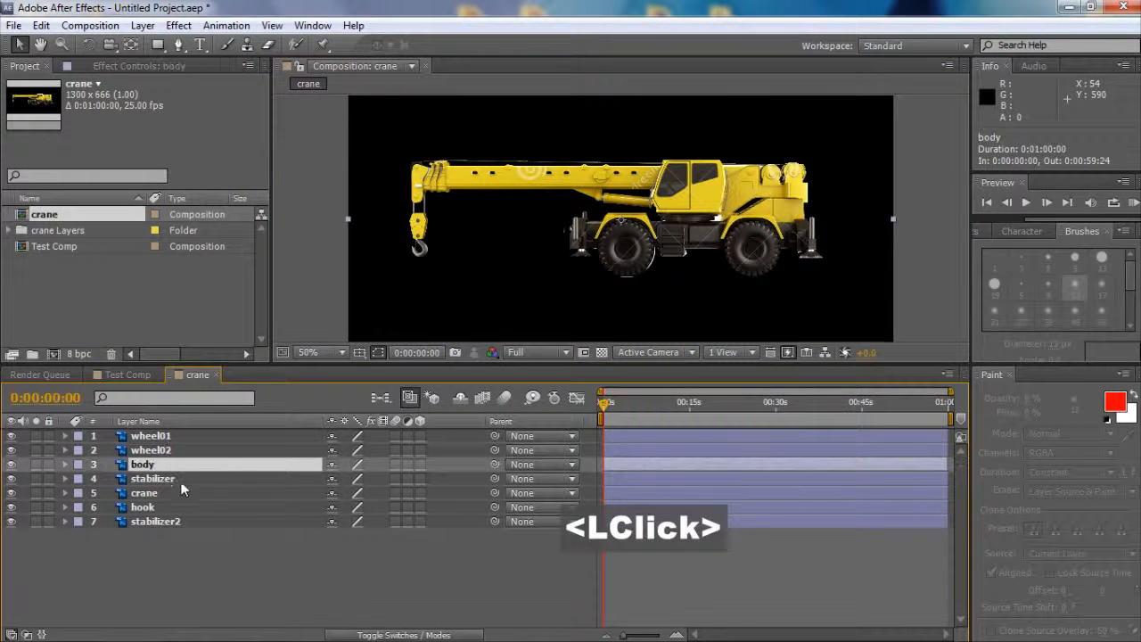
{"action": "left_click", "coordinate": [179, 479]}
{"action": "left_click_drag", "start_coordinate": [582, 241], "coordinate": [557, 274]}
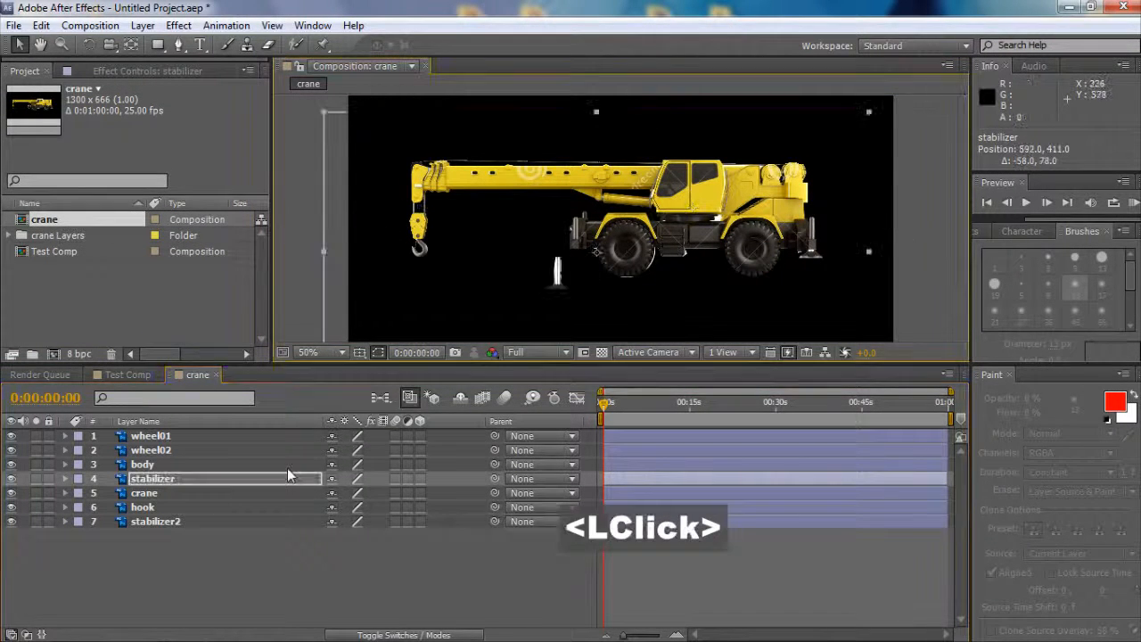
{"action": "left_click", "coordinate": [267, 450]}
{"action": "mouse_move", "coordinate": [751, 246]}
{"action": "left_mouse_down"}
{"action": "mouse_move", "coordinate": [714, 303]}
{"action": "mouse_move", "coordinate": [749, 250]}
{"action": "left_mouse_up"}
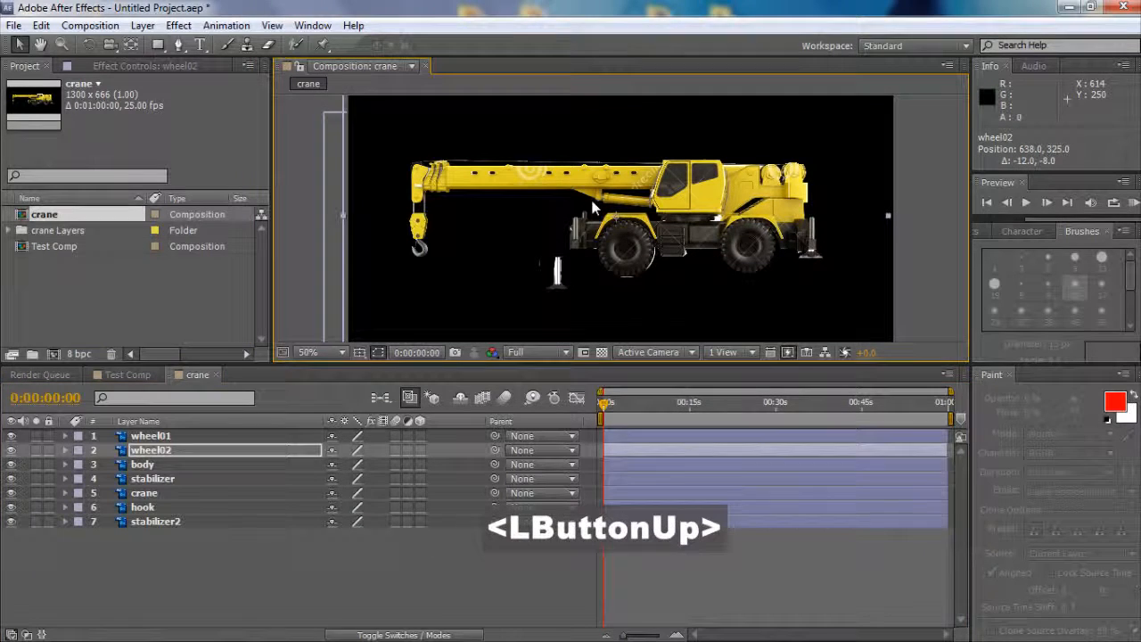
Step: Delete the crane composition and the crane Layers folder from the project
{"action": "left_click", "coordinate": [88, 220]}
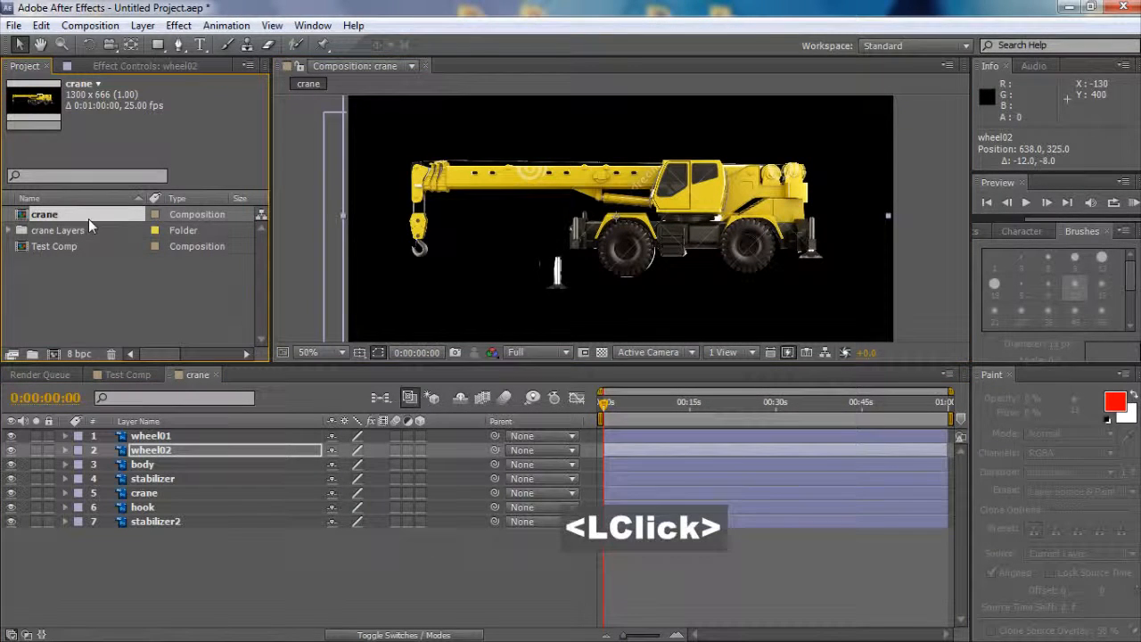
{"action": "key", "text": "Delete"}
{"action": "left_click", "coordinate": [604, 350]}
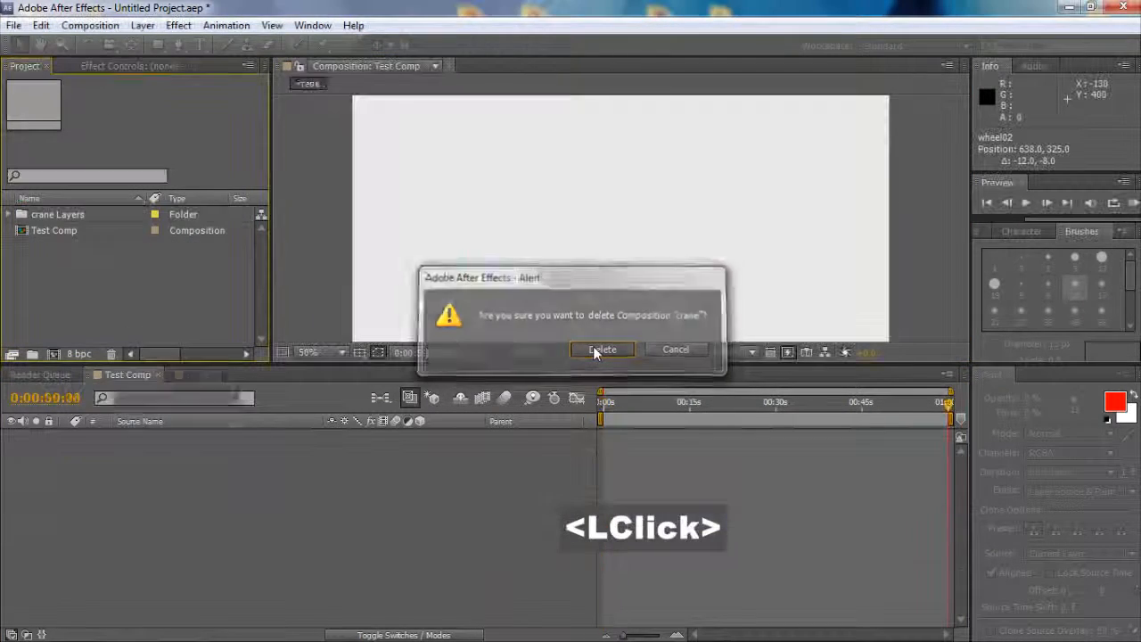
{"action": "left_click", "coordinate": [57, 214]}
{"action": "key", "text": "Delete"}
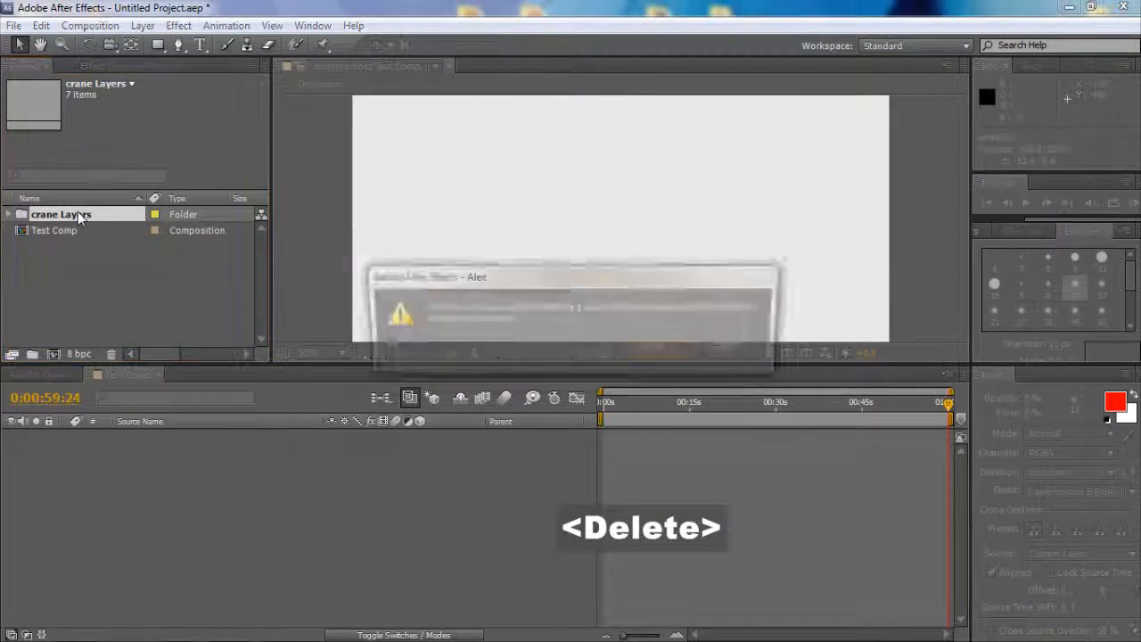
{"action": "left_click", "coordinate": [651, 276]}
Step: Import crane.psd from the AE folder as Composition - Retain Layer Sizes with Editable Layer Styles, and open the crane composition
{"action": "mouse_move", "coordinate": [119, 621]}
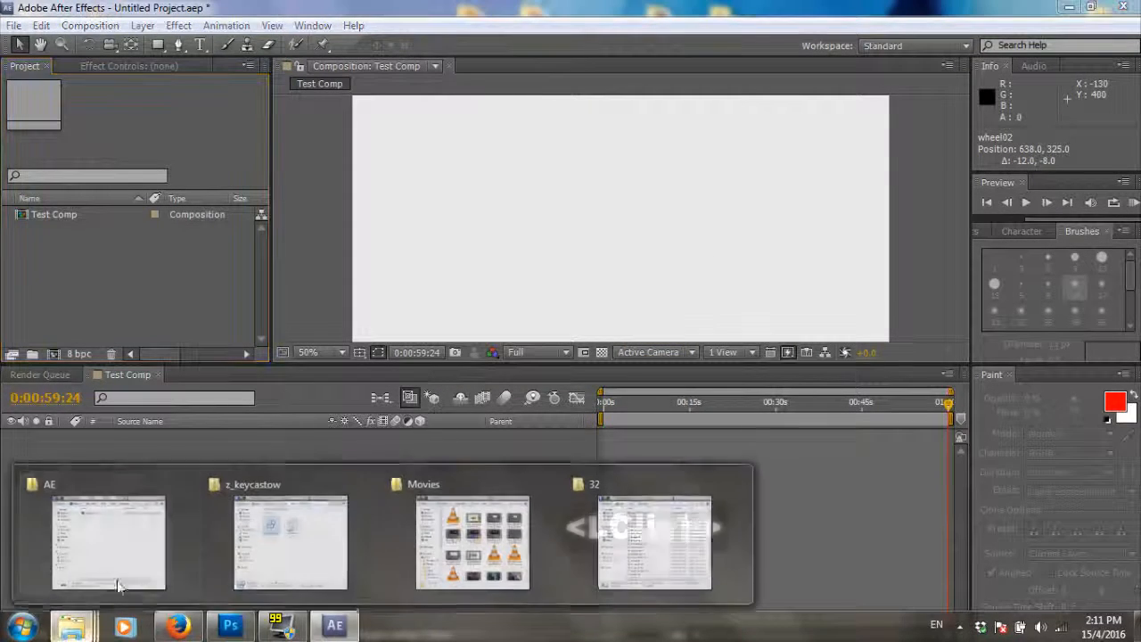
{"action": "left_click", "coordinate": [117, 543]}
{"action": "left_click_drag", "start_coordinate": [724, 185], "coordinate": [151, 305]}
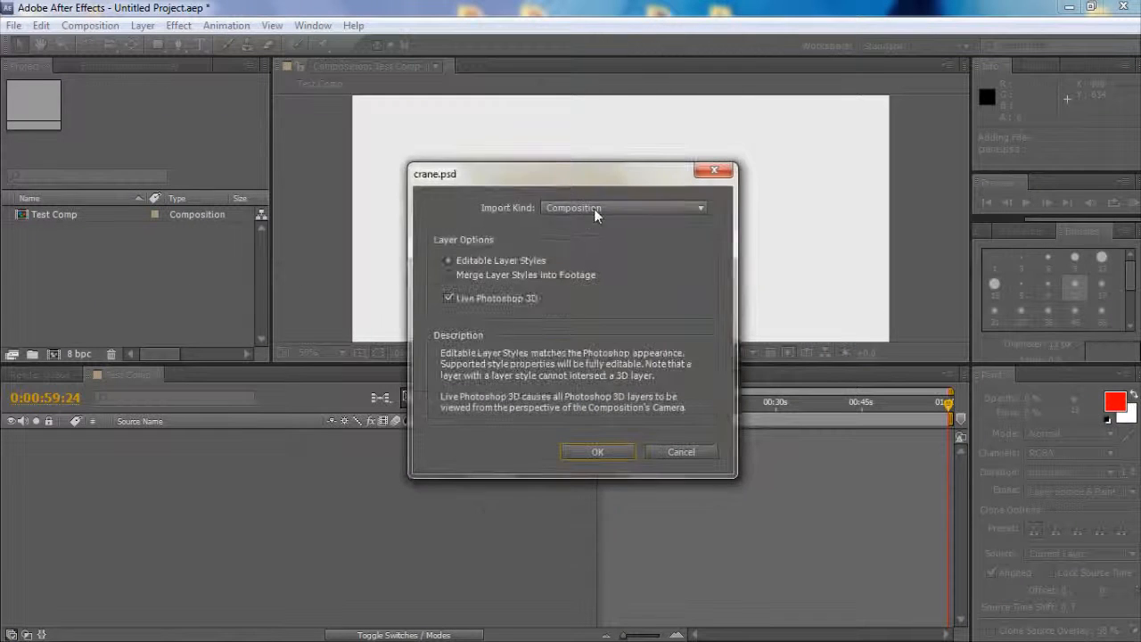
{"action": "left_click", "coordinate": [595, 208]}
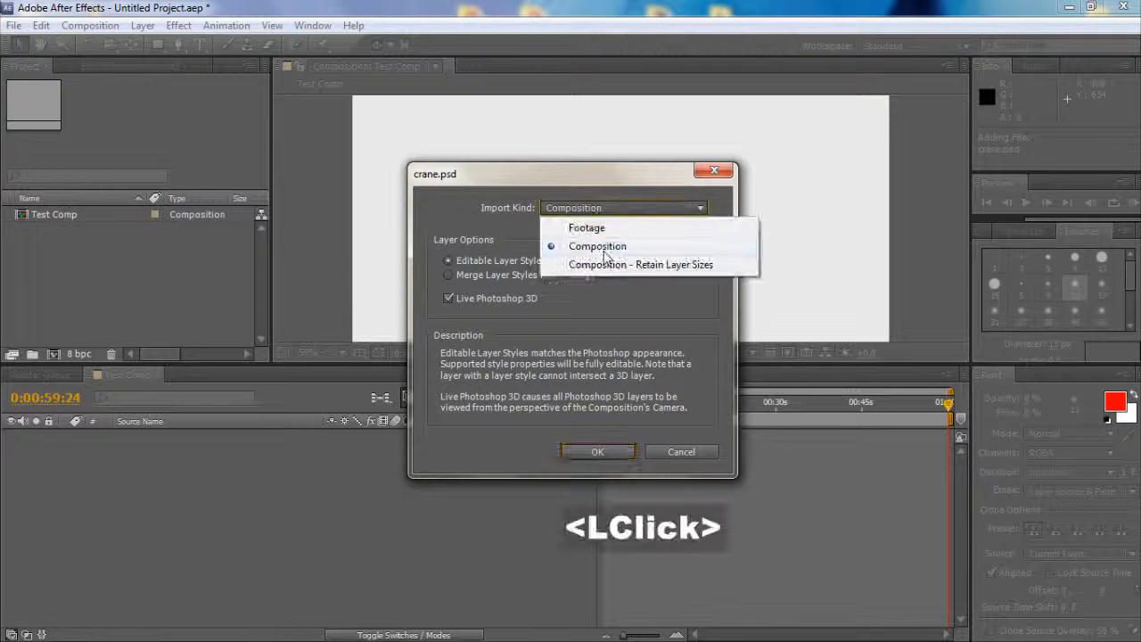
{"action": "left_click", "coordinate": [605, 264]}
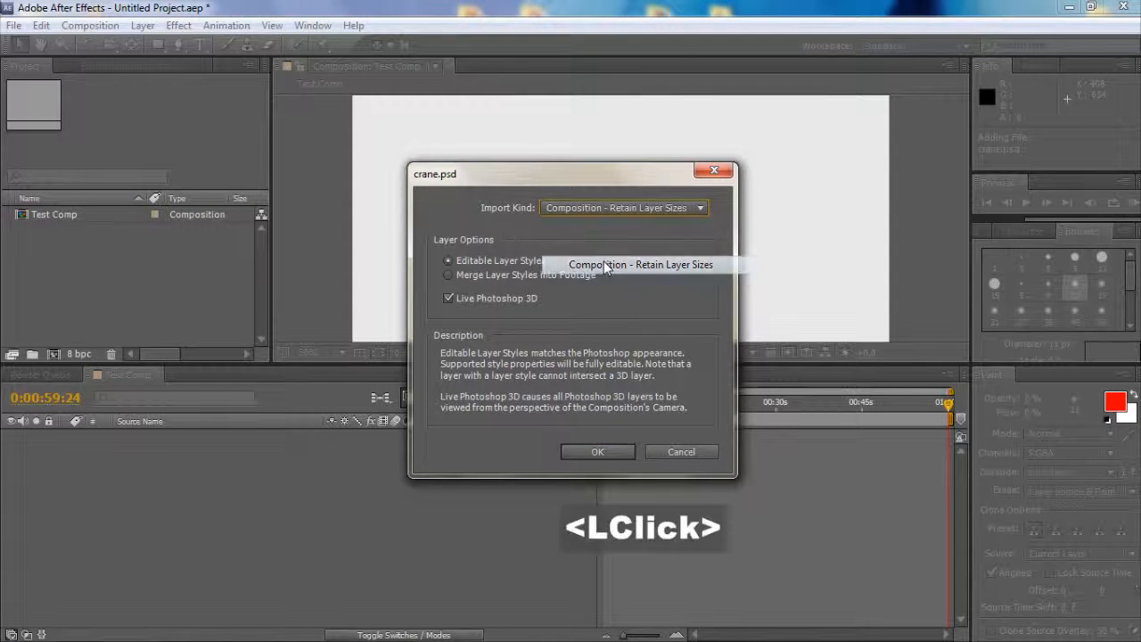
{"action": "left_click", "coordinate": [479, 264]}
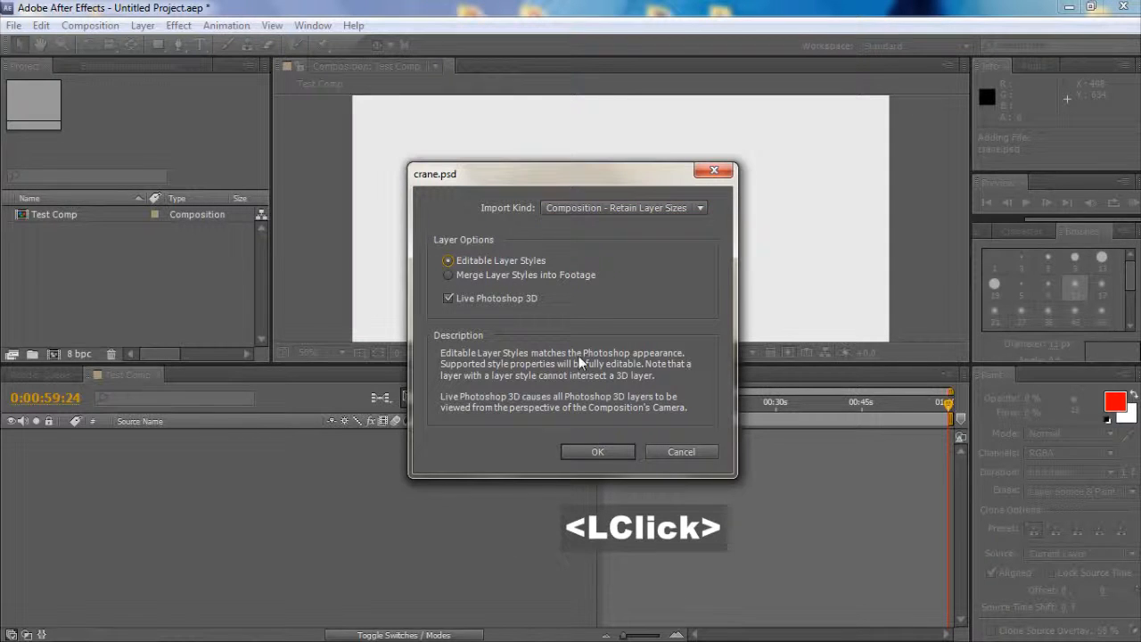
{"action": "left_click", "coordinate": [597, 452]}
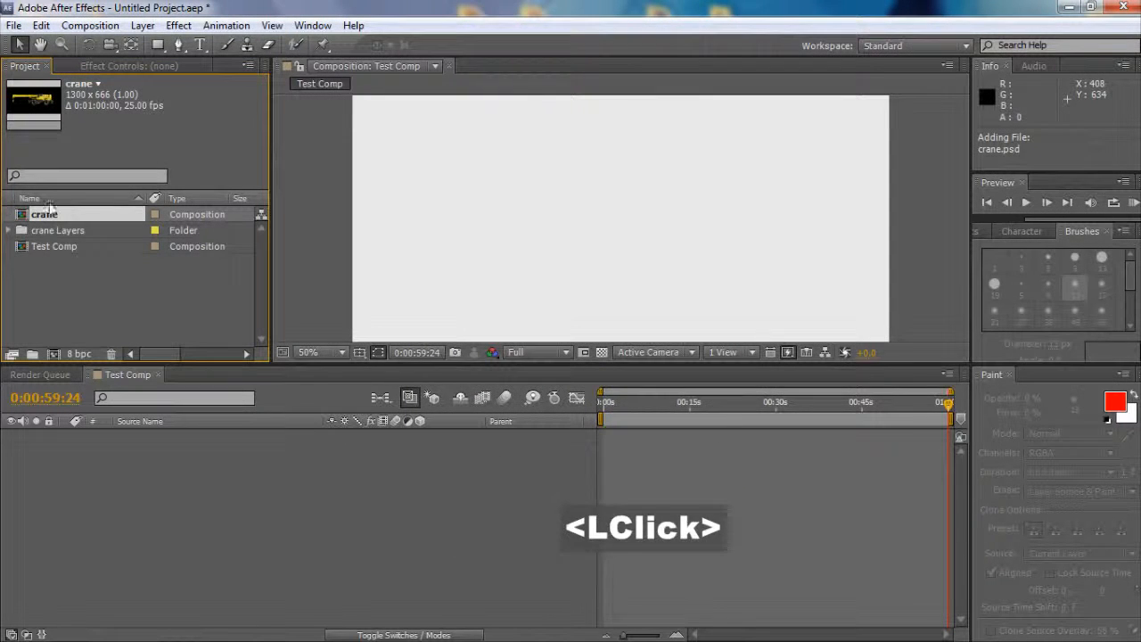
{"action": "double_click", "coordinate": [47, 216]}
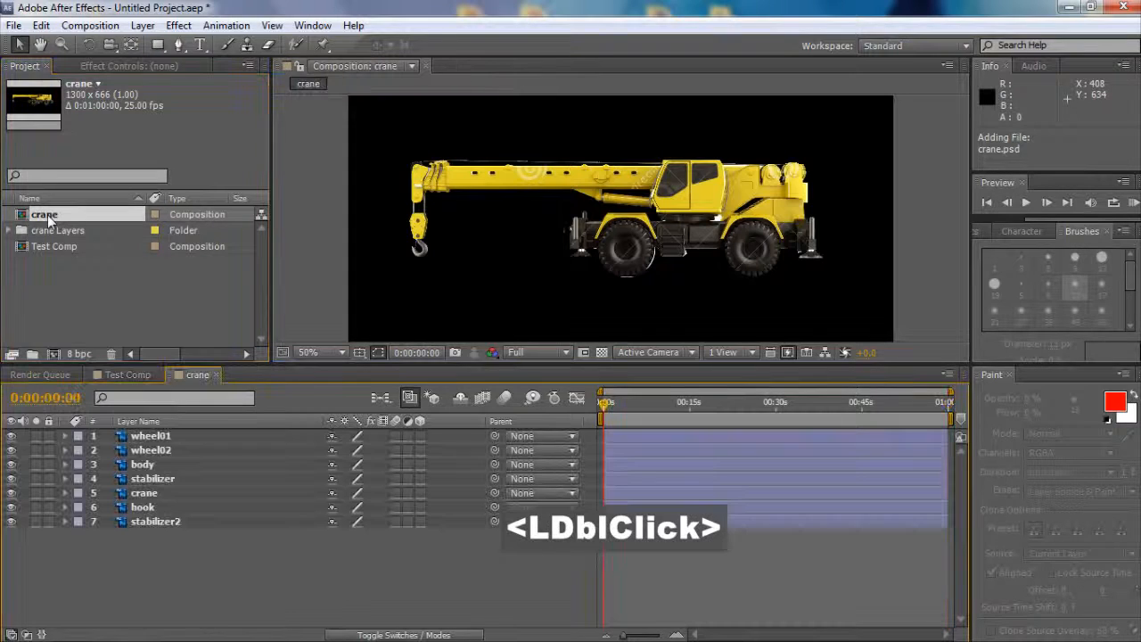
Step: Select the hook and both wheels in the composition view to examine their layer bounds, undoing any accidental change
{"action": "left_click", "coordinate": [425, 256]}
{"action": "left_click", "coordinate": [423, 253]}
{"action": "left_click", "coordinate": [651, 262]}
{"action": "double_click", "coordinate": [625, 279]}
{"action": "double_click", "coordinate": [753, 251]}
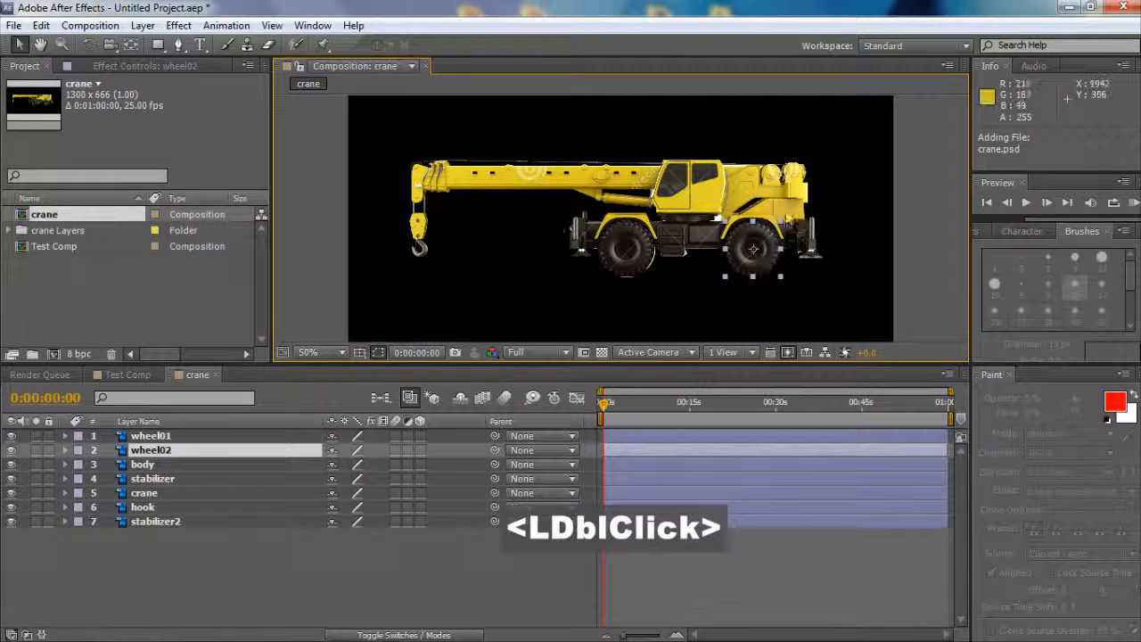
{"action": "left_click", "coordinate": [656, 262]}
{"action": "left_click", "coordinate": [641, 276]}
{"action": "key", "text": "ctrl+z"}
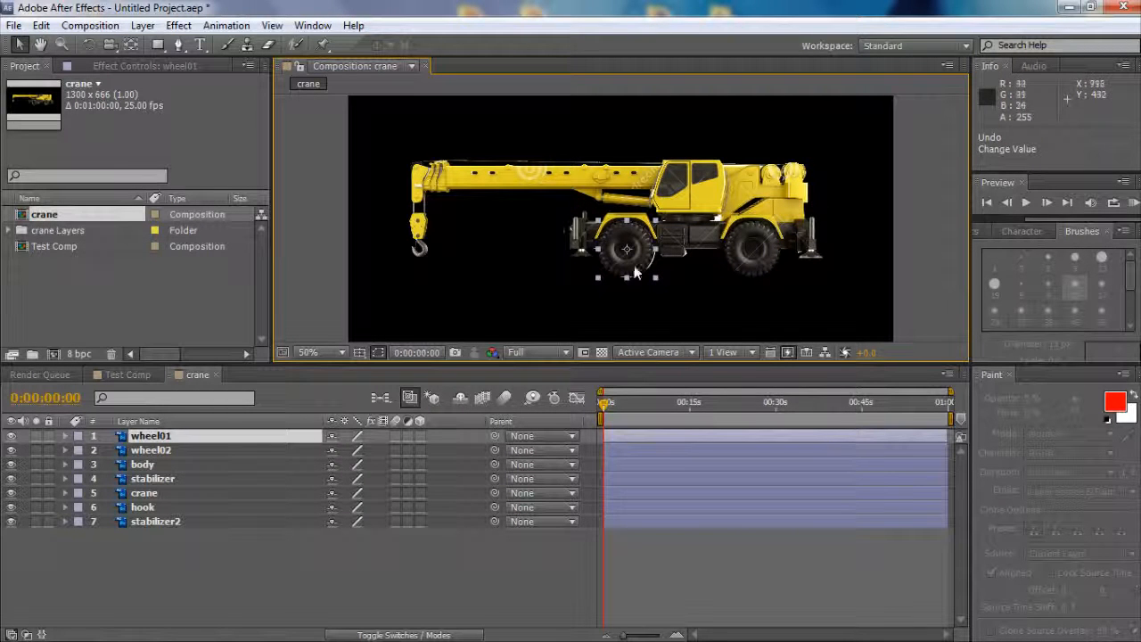
{"action": "left_click", "coordinate": [759, 258], "text": "shift"}
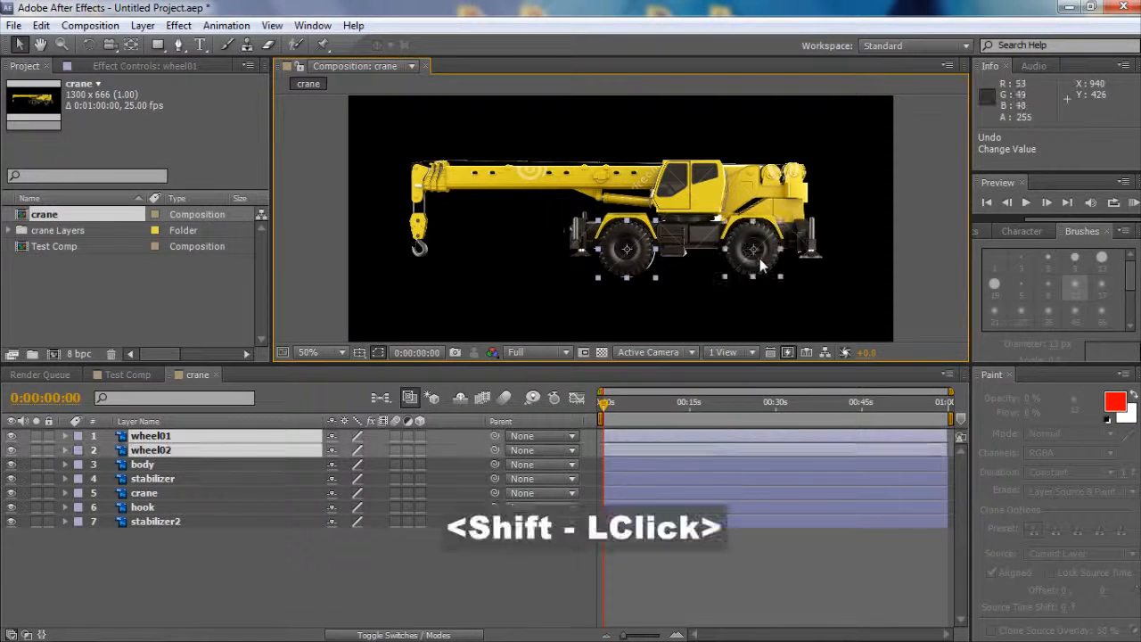
Step: Animate wheel01's Rotation from a 0x +0.0° keyframe at 0:00:00:00 to a second keyframe of -5x -179.0°
{"action": "left_click", "coordinate": [65, 436]}
{"action": "left_click", "coordinate": [80, 451]}
{"action": "left_click", "coordinate": [108, 507]}
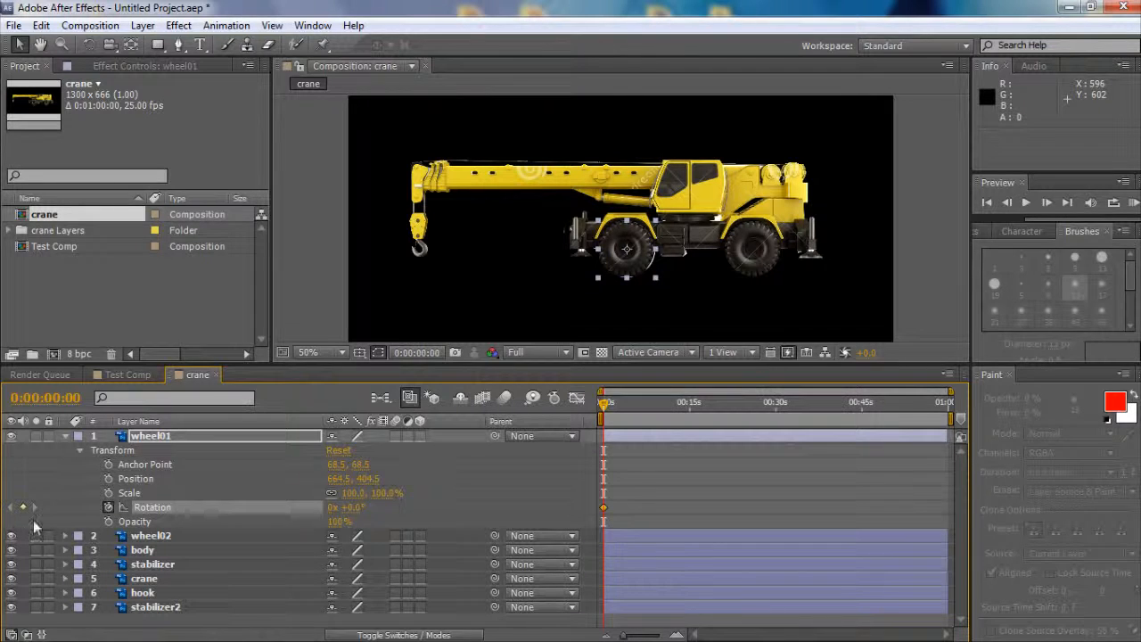
{"action": "left_click_drag", "start_coordinate": [615, 421], "coordinate": [691, 423]}
{"action": "left_click_drag", "start_coordinate": [355, 507], "coordinate": [118, 511]}
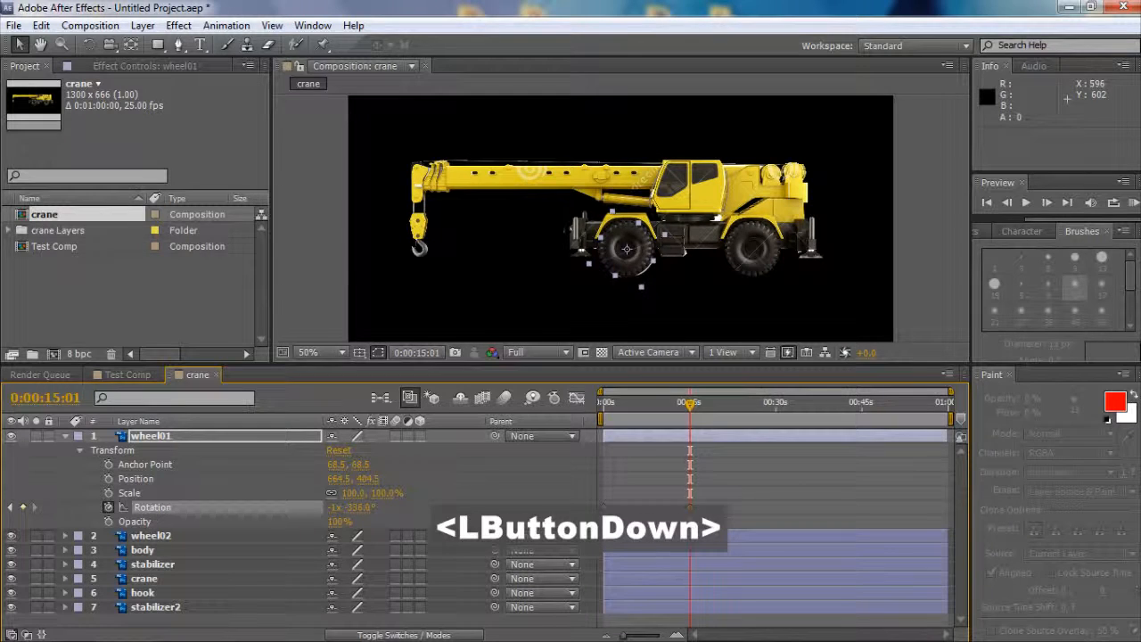
Step: Place wheel01's second Rotation keyframe at 0:00:05:03 and preview the spinning wheel from the start
{"action": "left_click_drag", "start_coordinate": [678, 407], "coordinate": [601, 409]}
{"action": "key", "text": "space"}
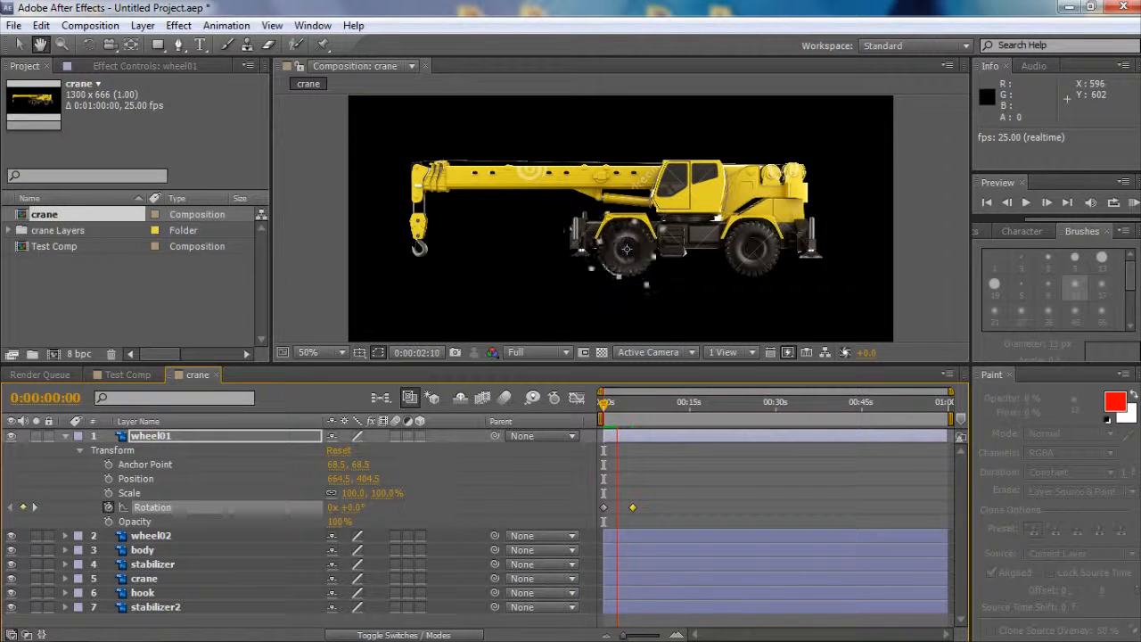
{"action": "key", "text": "space"}
{"action": "left_click", "coordinate": [631, 264]}
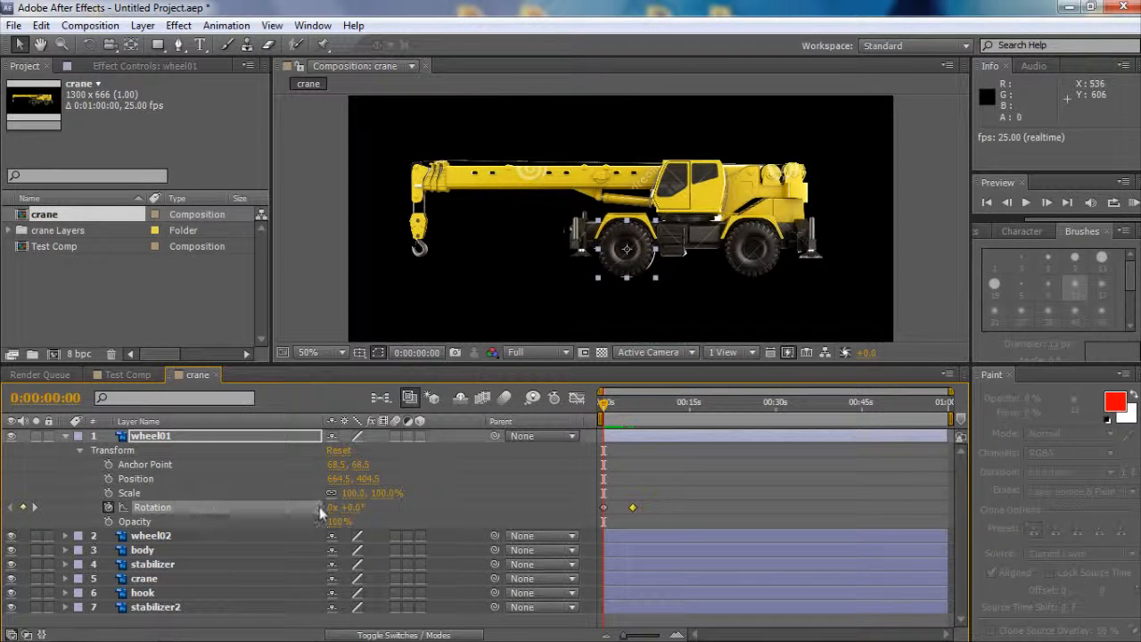
Step: Copy wheel01's two Rotation keyframes and paste them onto wheel02's Rotation at 0:00:00:00
{"action": "left_click", "coordinate": [151, 535]}
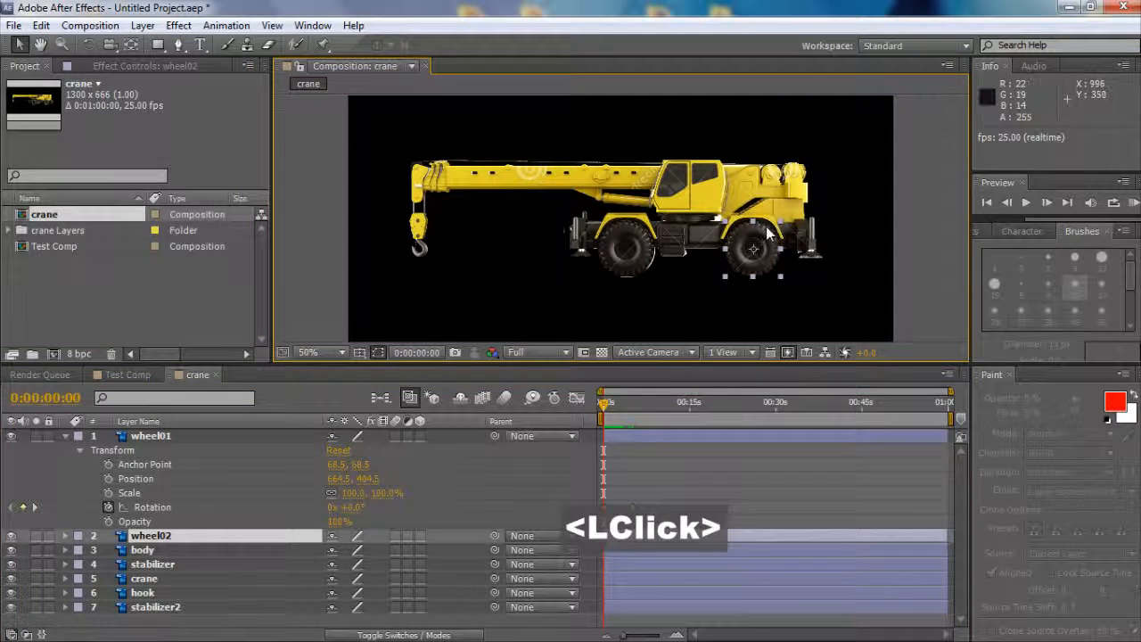
{"action": "left_click", "coordinate": [158, 508]}
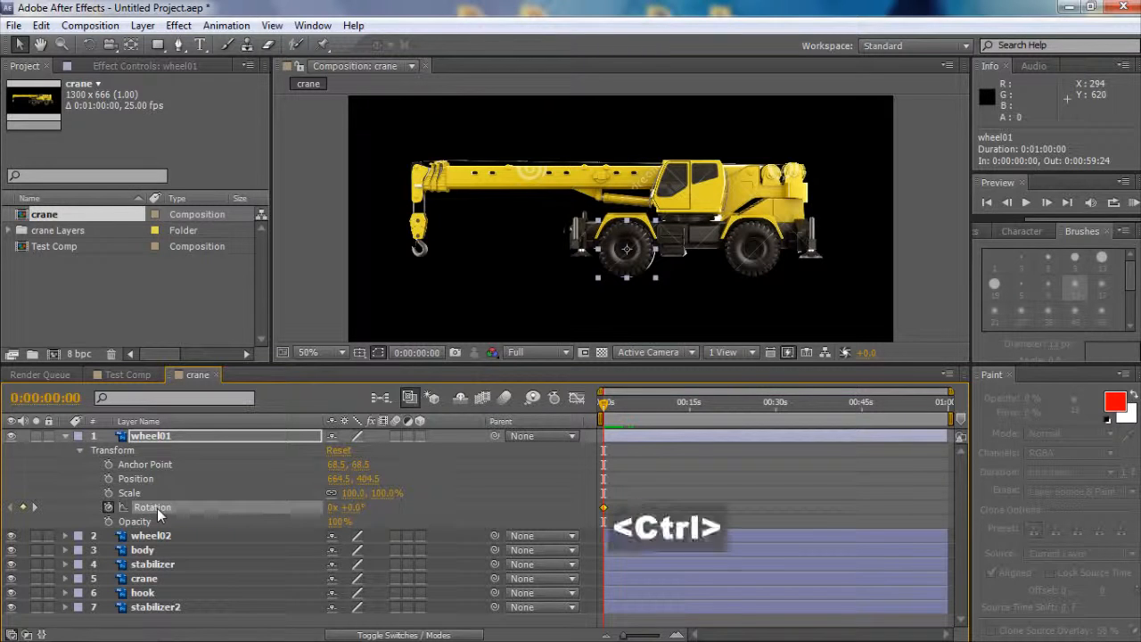
{"action": "key", "text": "ctrl+c"}
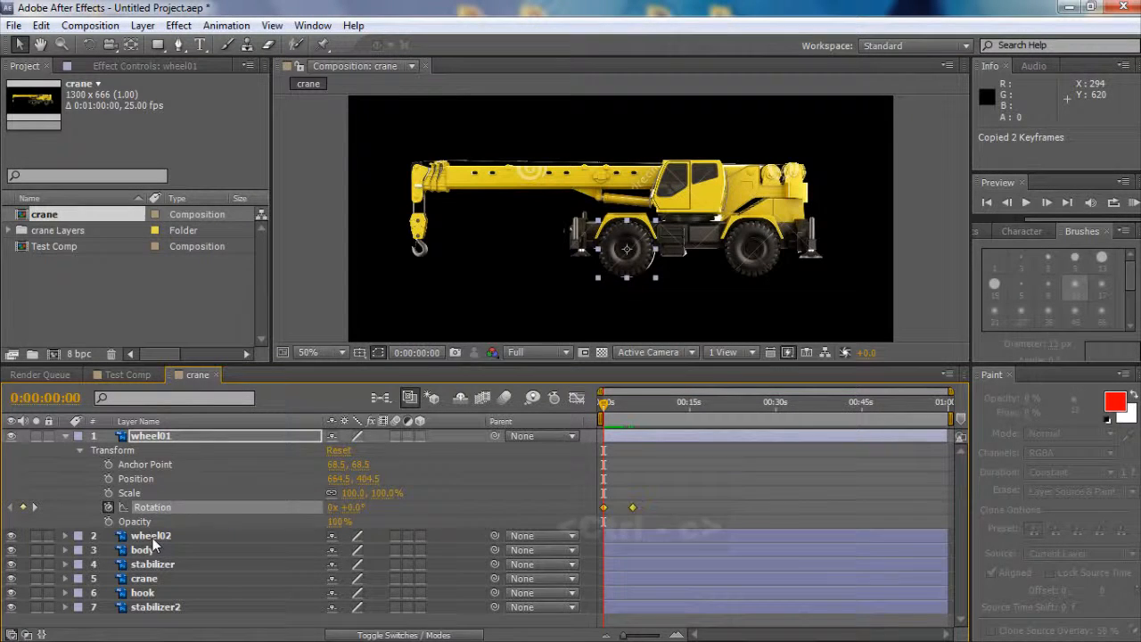
{"action": "left_click", "coordinate": [152, 538]}
{"action": "left_click", "coordinate": [66, 535]}
{"action": "left_click", "coordinate": [79, 550]}
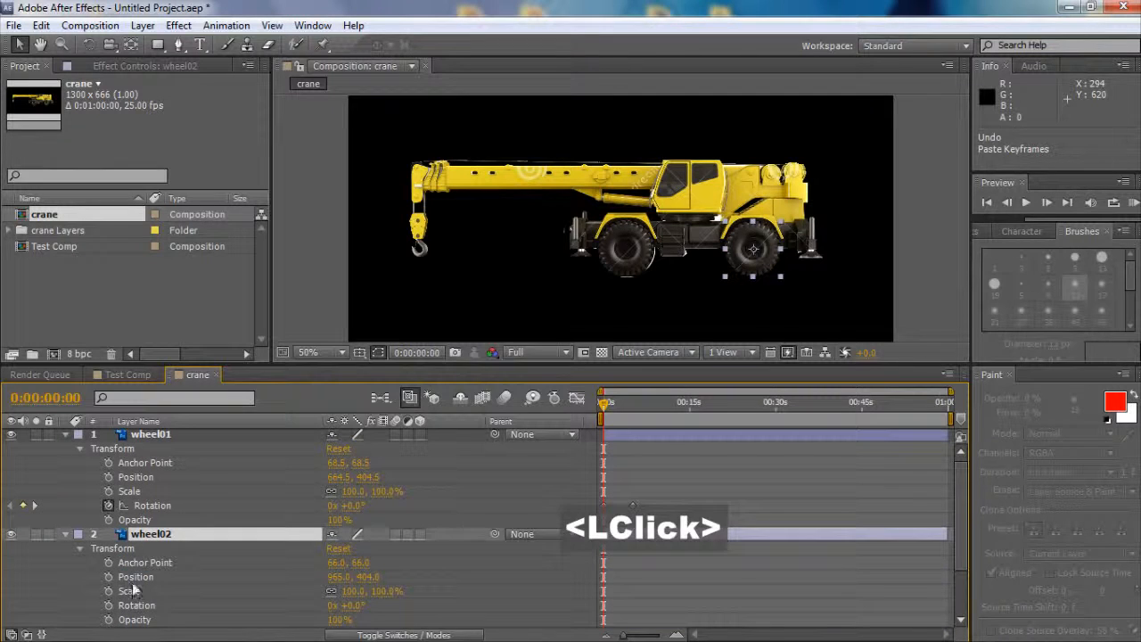
{"action": "left_click", "coordinate": [136, 606]}
{"action": "key", "text": "ctrl+v"}
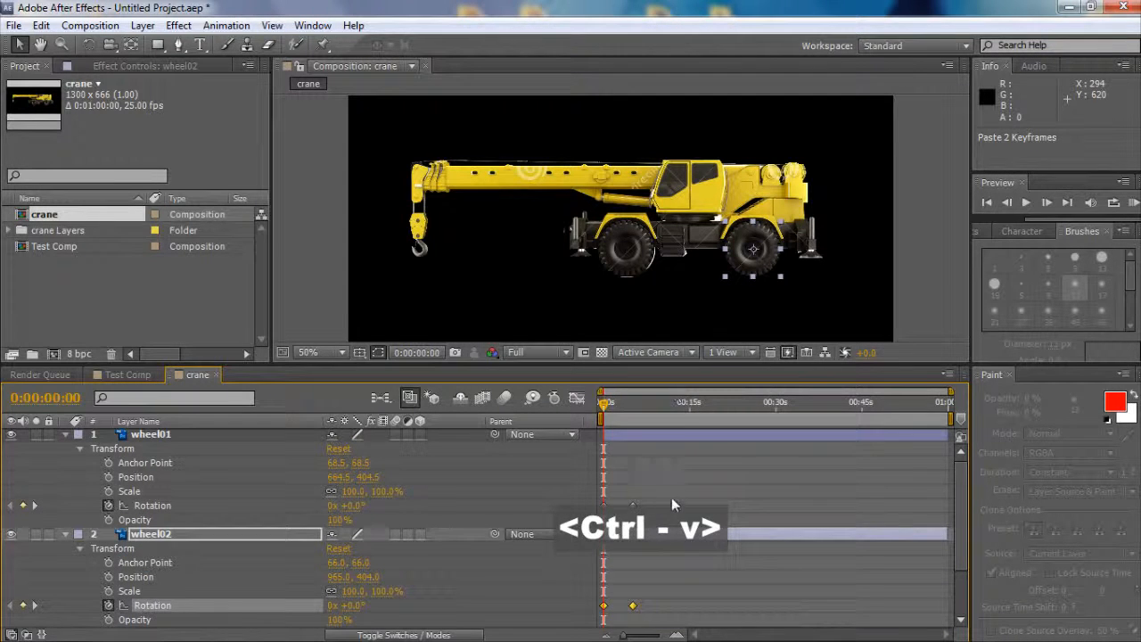
Step: Copy wheel01's Rotation keyframes again and remove the Rotation keyframes from wheel02
{"action": "scroll", "coordinate": [675, 501], "scroll_direction": "down", "scroll_amount": 5}
{"action": "scroll", "coordinate": [660, 488], "scroll_direction": "up", "scroll_amount": 3}
{"action": "mouse_move", "coordinate": [605, 404]}
{"action": "left_mouse_down"}
{"action": "mouse_move", "coordinate": [634, 410]}
{"action": "mouse_move", "coordinate": [605, 405]}
{"action": "left_mouse_up"}
{"action": "left_click_drag", "start_coordinate": [660, 463], "coordinate": [586, 493]}
{"action": "key", "text": "ctrl+c"}
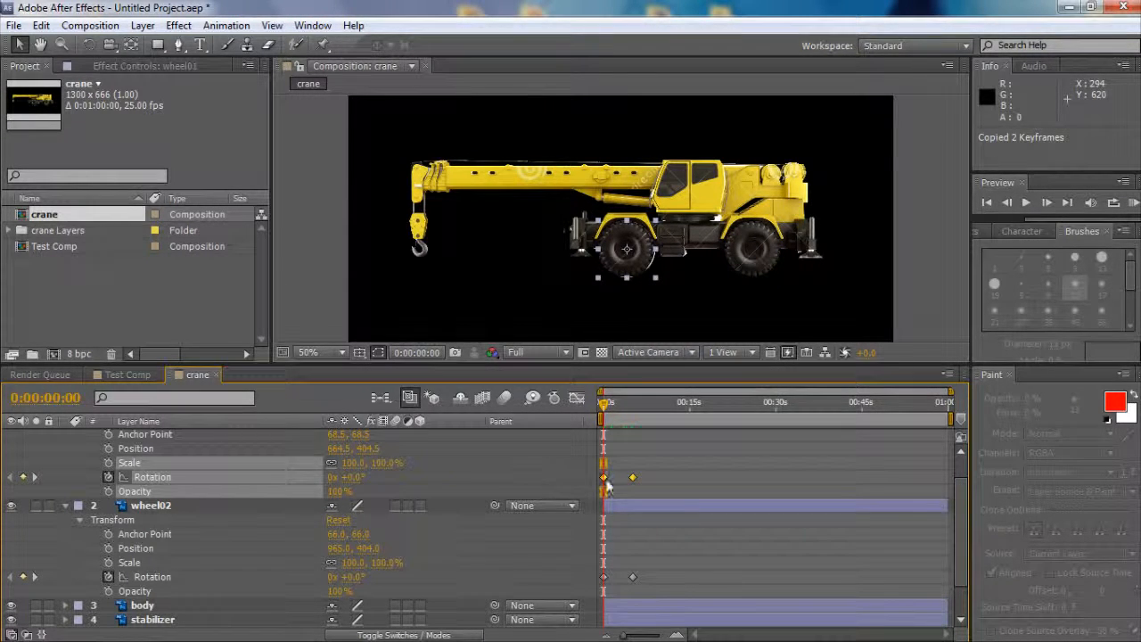
{"action": "scroll", "coordinate": [606, 482], "scroll_direction": "down", "scroll_amount": 1}
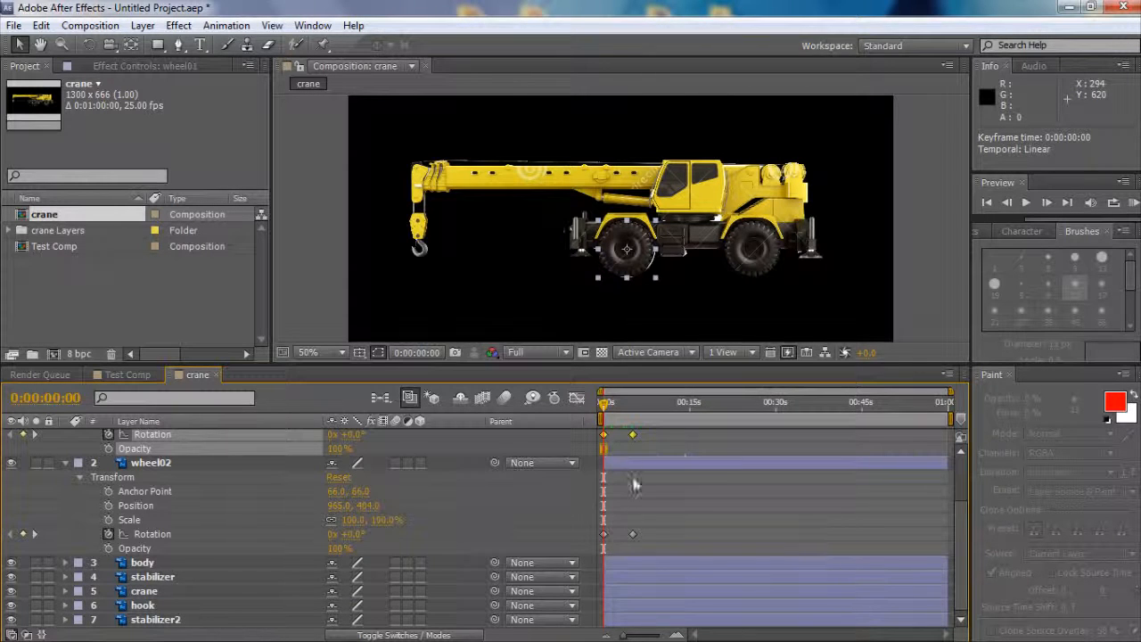
{"action": "left_click_drag", "start_coordinate": [656, 526], "coordinate": [592, 539]}
{"action": "left_click", "coordinate": [111, 534]}
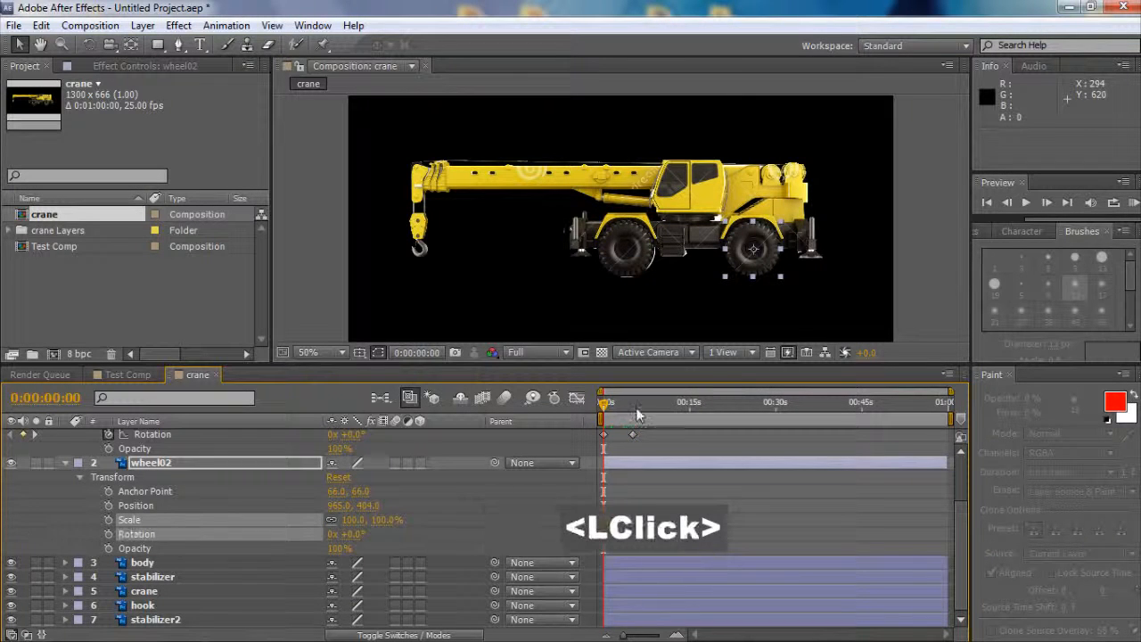
Step: Try pasting the copied Rotation keyframes onto wheel02 at 0:00:11:13, and undo both the paste and the keyframe removal
{"action": "left_click", "coordinate": [658, 391]}
{"action": "left_click", "coordinate": [669, 410]}
{"action": "key", "text": "ctrl"}
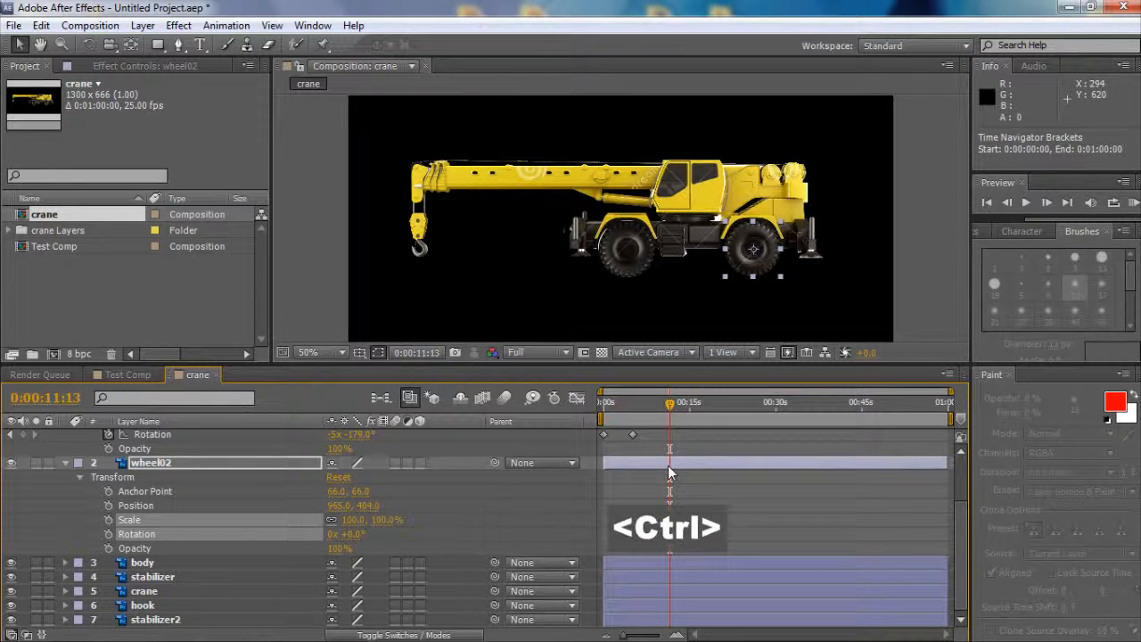
{"action": "key", "text": "ctrl+v"}
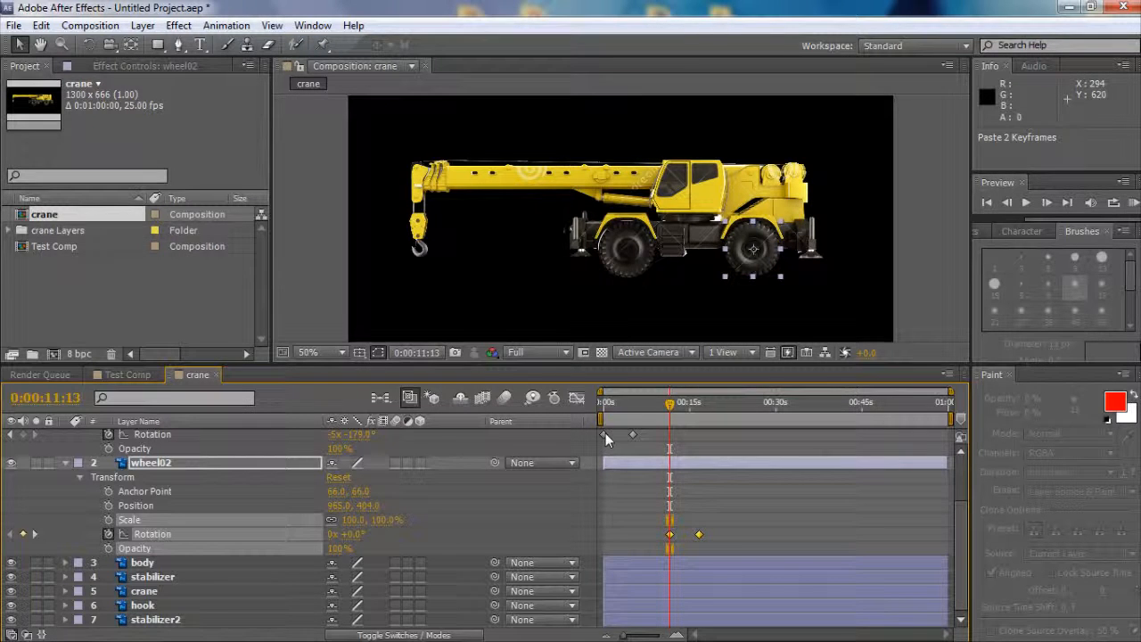
{"action": "left_click_drag", "start_coordinate": [605, 408], "coordinate": [574, 407]}
{"action": "key", "text": "ctrl+z"}
{"action": "key", "text": "ctrl+z"}
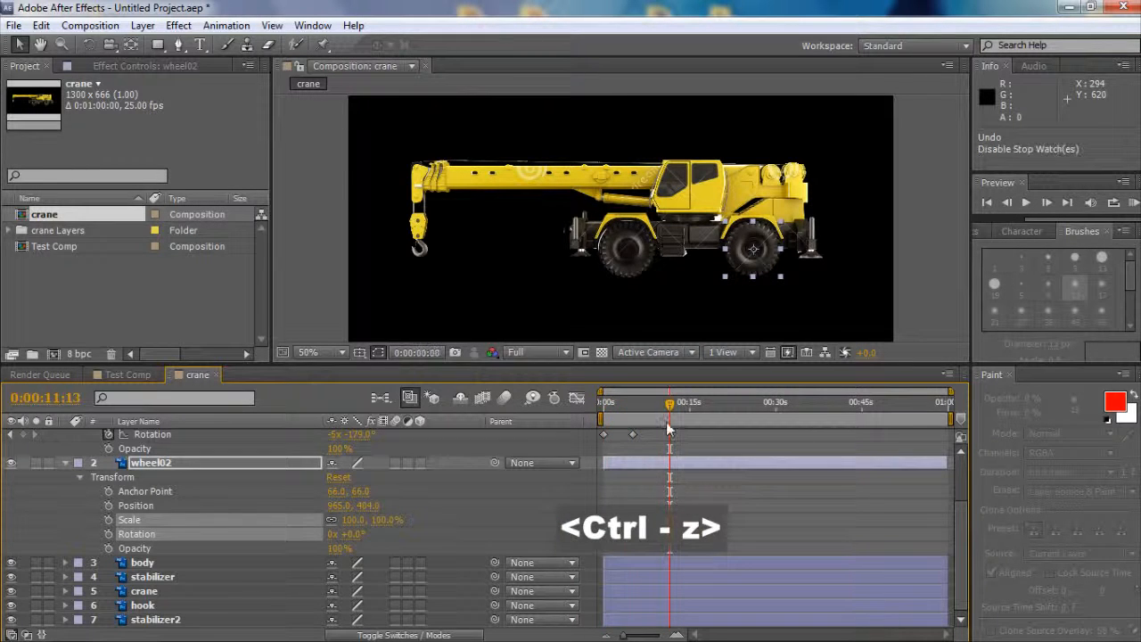
Step: Go from wheel01's first Rotation keyframe to its next one at 0:00:05:03
{"action": "left_click", "coordinate": [604, 433]}
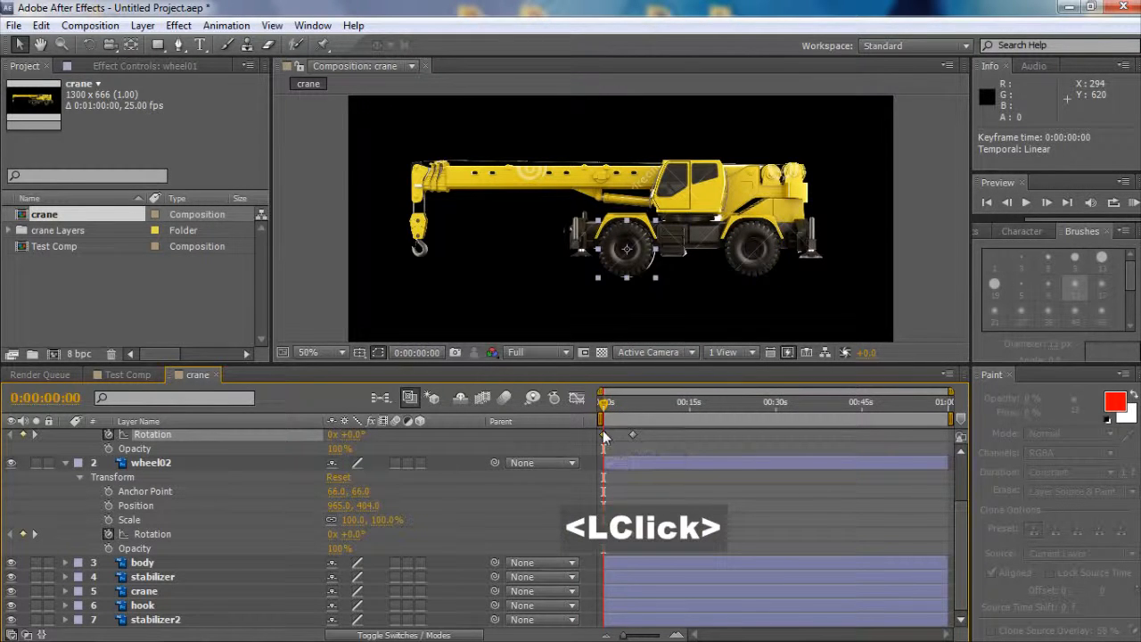
{"action": "left_click", "coordinate": [32, 436]}
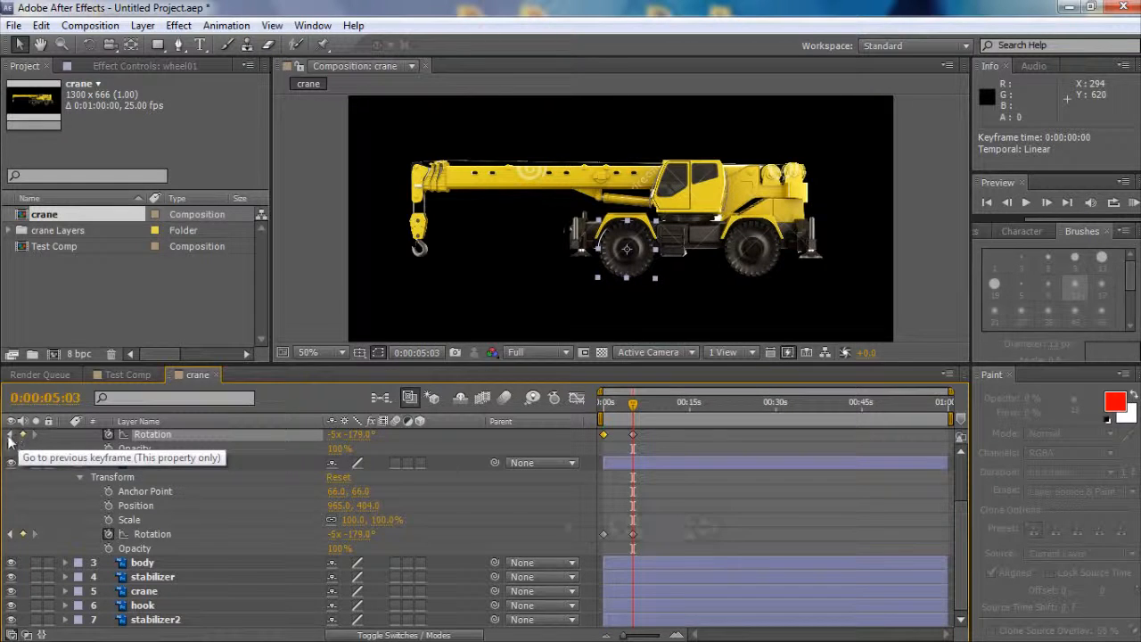
{"action": "scroll", "coordinate": [13, 437], "scroll_direction": "up", "scroll_amount": 2}
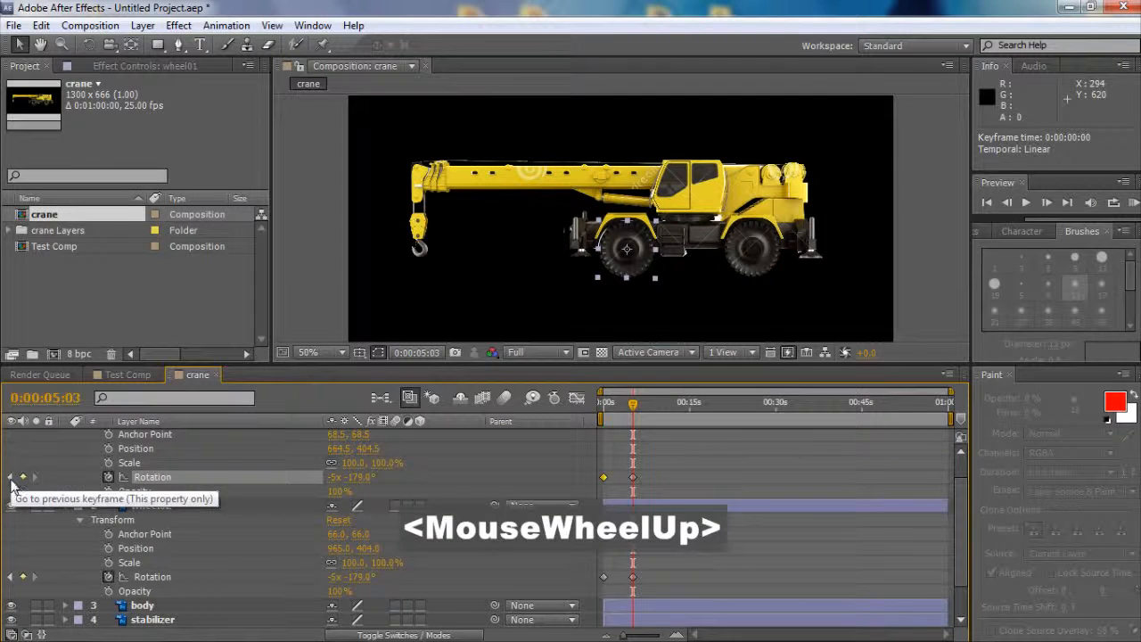
Step: Paste the copied Rotation keyframes onto wheel02 at 0:00:00:00 and preview both wheels turning
{"action": "left_click", "coordinate": [12, 479]}
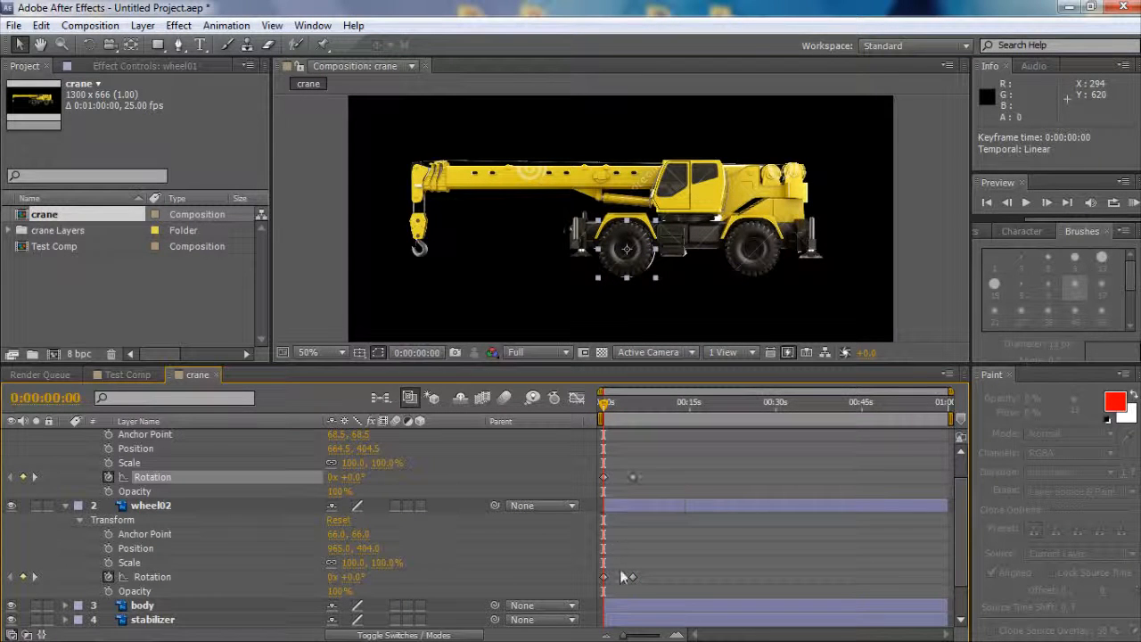
{"action": "key", "text": "ctrl+Down"}
{"action": "key", "text": "ctrl+v"}
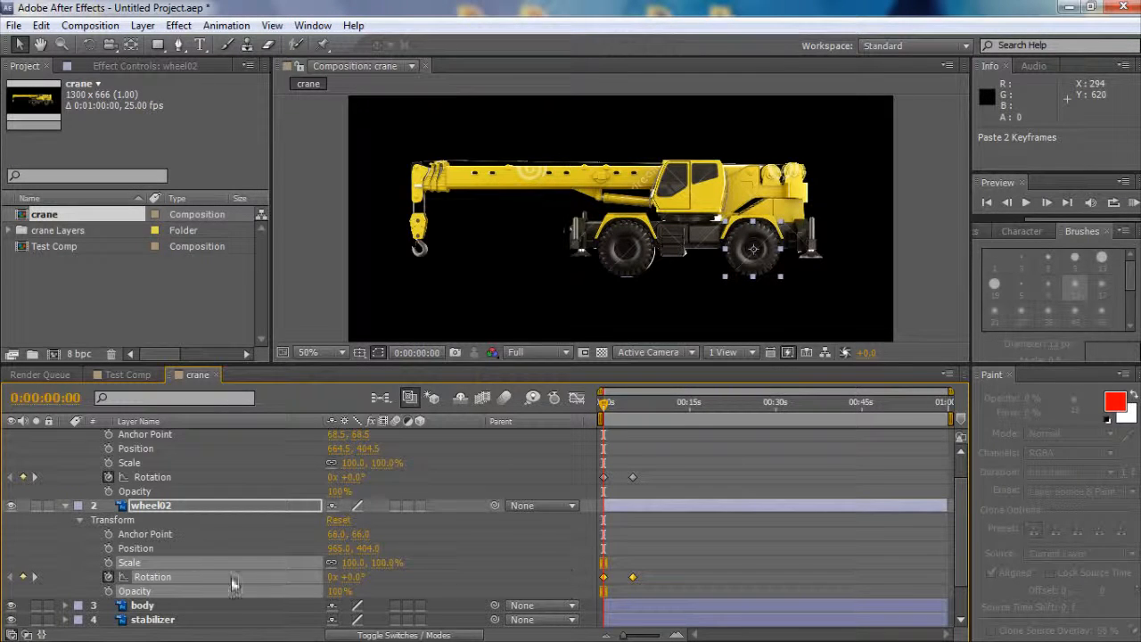
{"action": "key", "text": "space"}
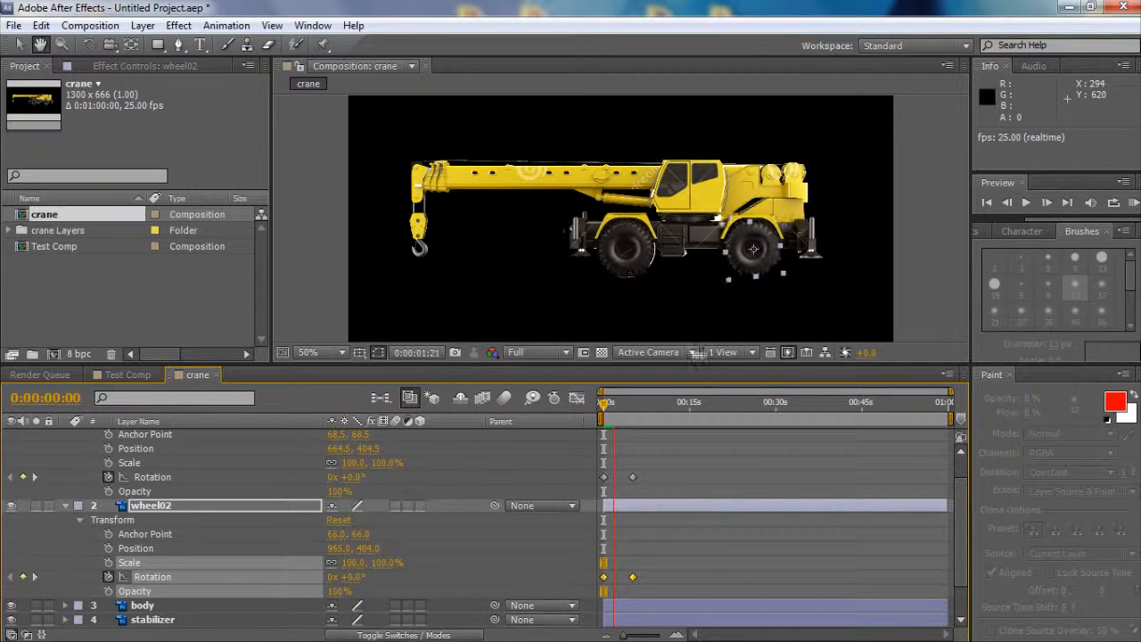
Step: Try changing the crane layer's Rotation and undo the change
{"action": "left_click", "coordinate": [832, 288]}
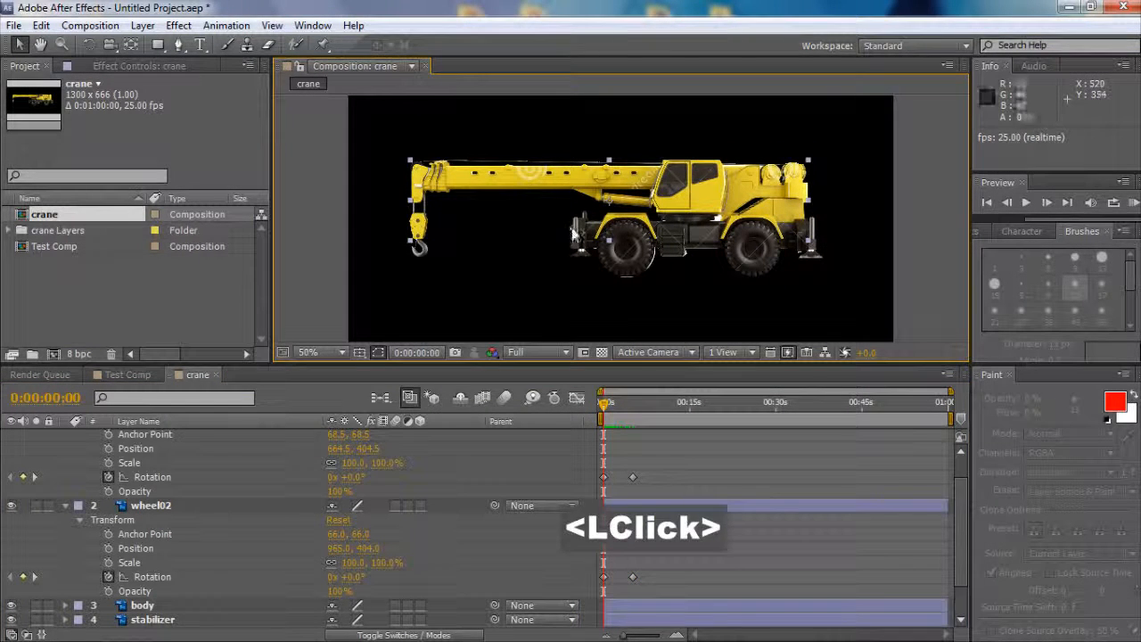
{"action": "scroll", "coordinate": [629, 507], "scroll_direction": "down", "scroll_amount": 3}
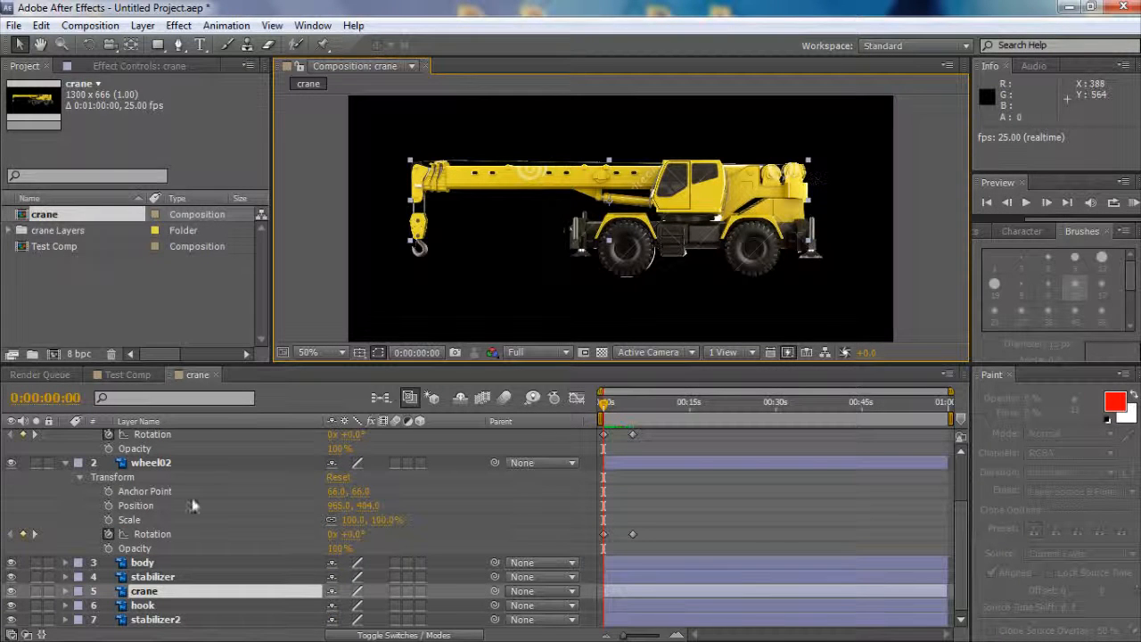
{"action": "key", "text": "r"}
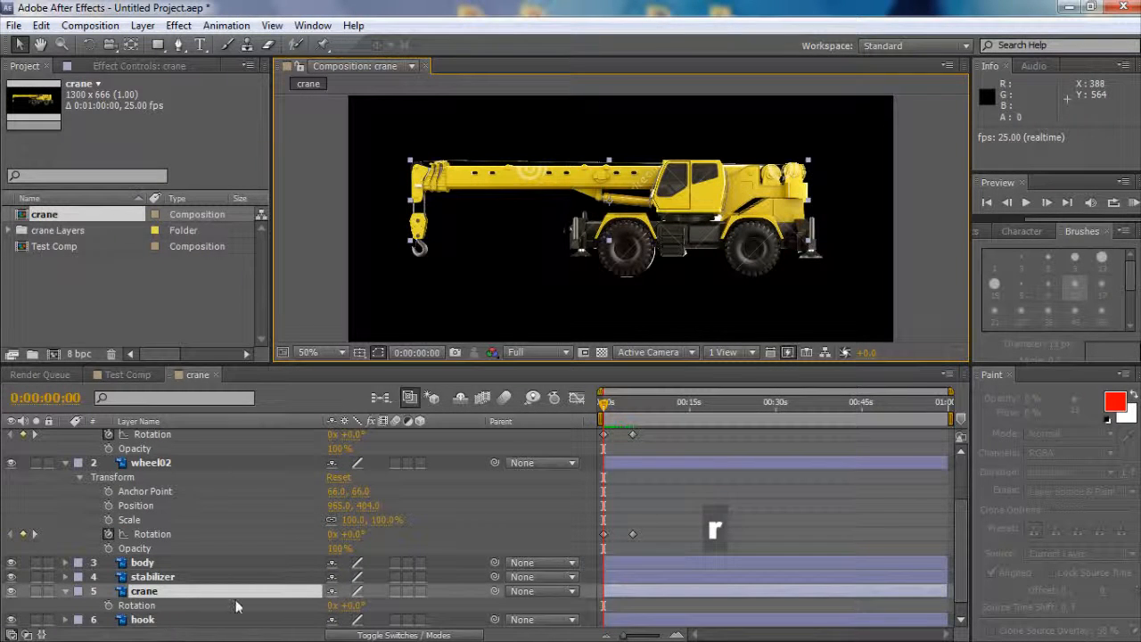
{"action": "scroll", "coordinate": [362, 591], "scroll_direction": "down", "scroll_amount": 1}
{"action": "mouse_move", "coordinate": [358, 591]}
{"action": "left_mouse_down"}
{"action": "mouse_move", "coordinate": [338, 592]}
{"action": "mouse_move", "coordinate": [356, 591]}
{"action": "left_mouse_up"}
{"action": "key", "text": "ctrl+z"}
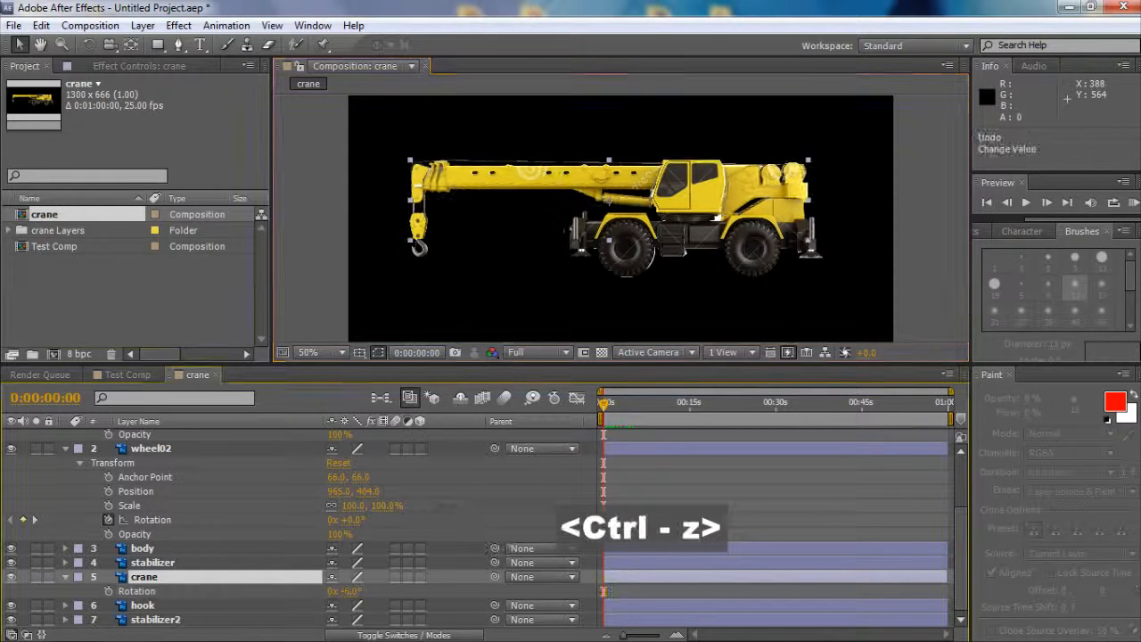
Step: Set the crane layer's Anchor Point to 693.5, 97.0 and realign its artwork with the Position at 838.5, 284.0
{"action": "key", "text": "a"}
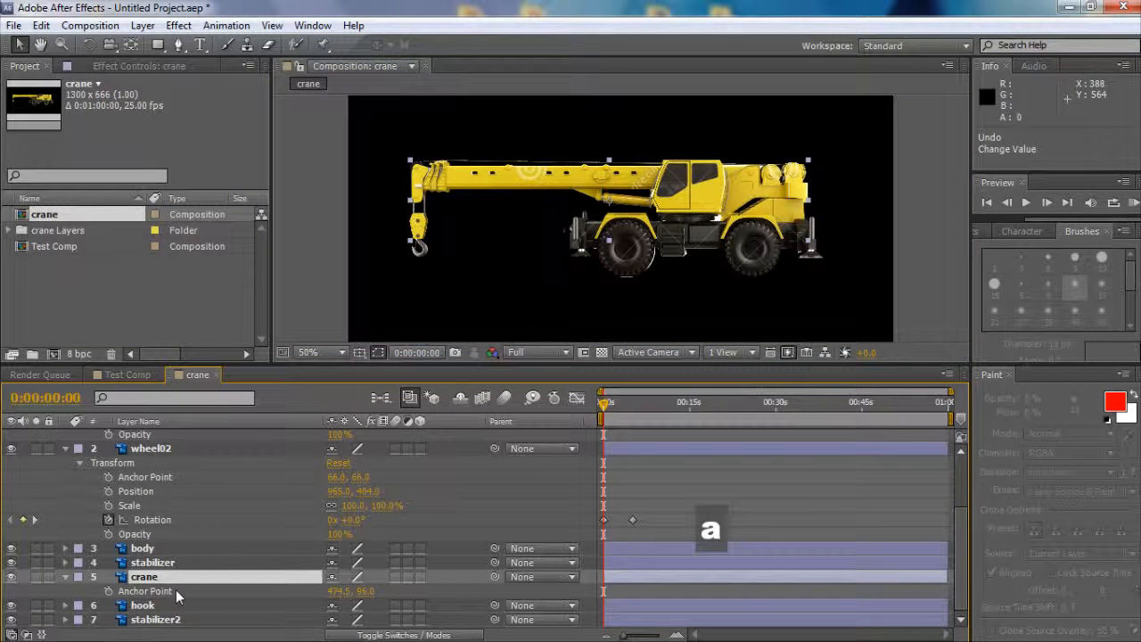
{"action": "left_click", "coordinate": [135, 595]}
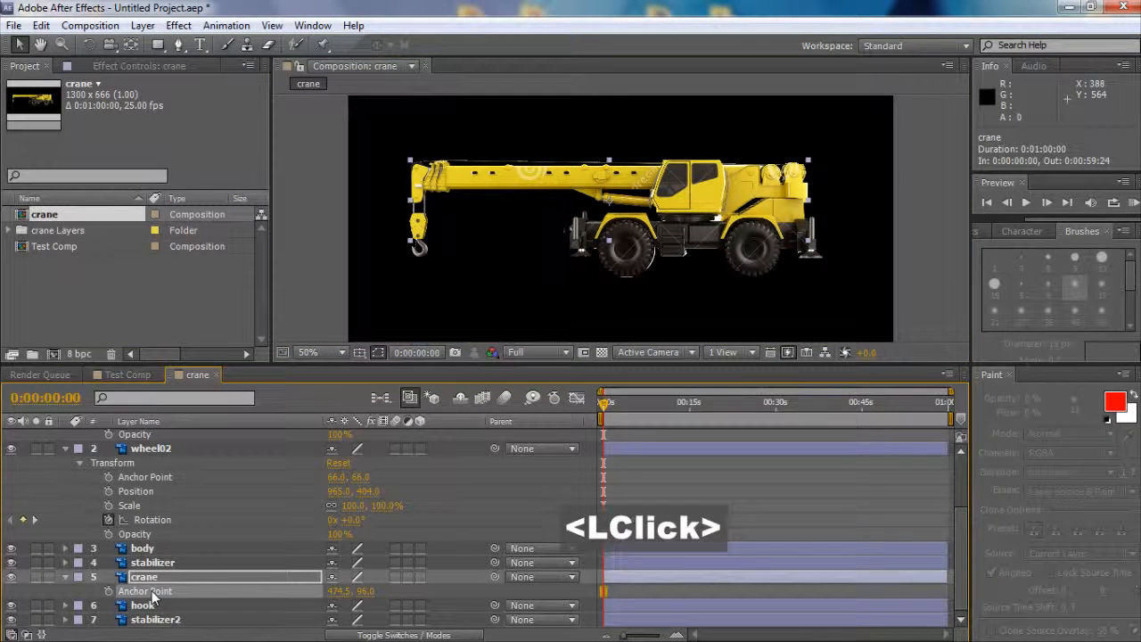
{"action": "left_click", "coordinate": [66, 577]}
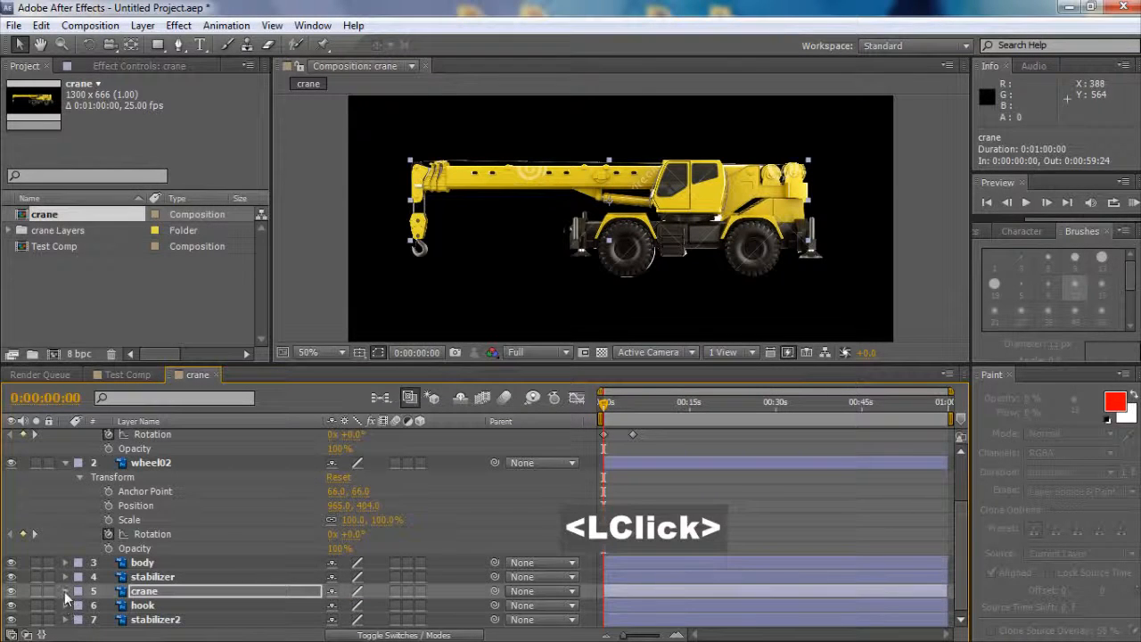
{"action": "left_click", "coordinate": [65, 591]}
{"action": "scroll", "coordinate": [64, 590], "scroll_direction": "down", "scroll_amount": 3}
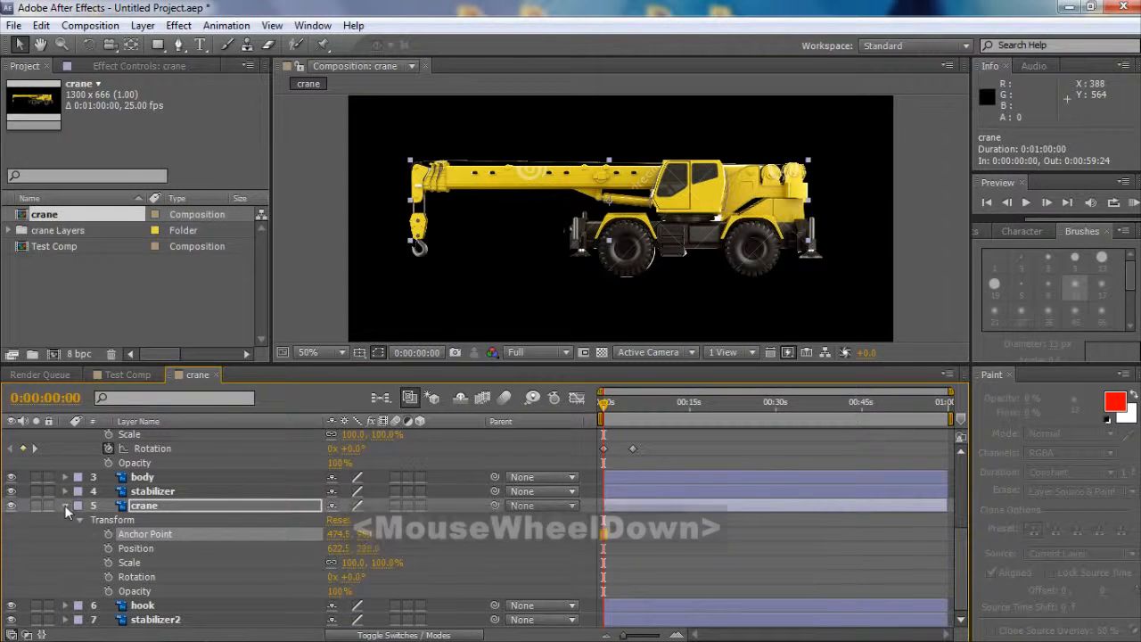
{"action": "left_click", "coordinate": [156, 542]}
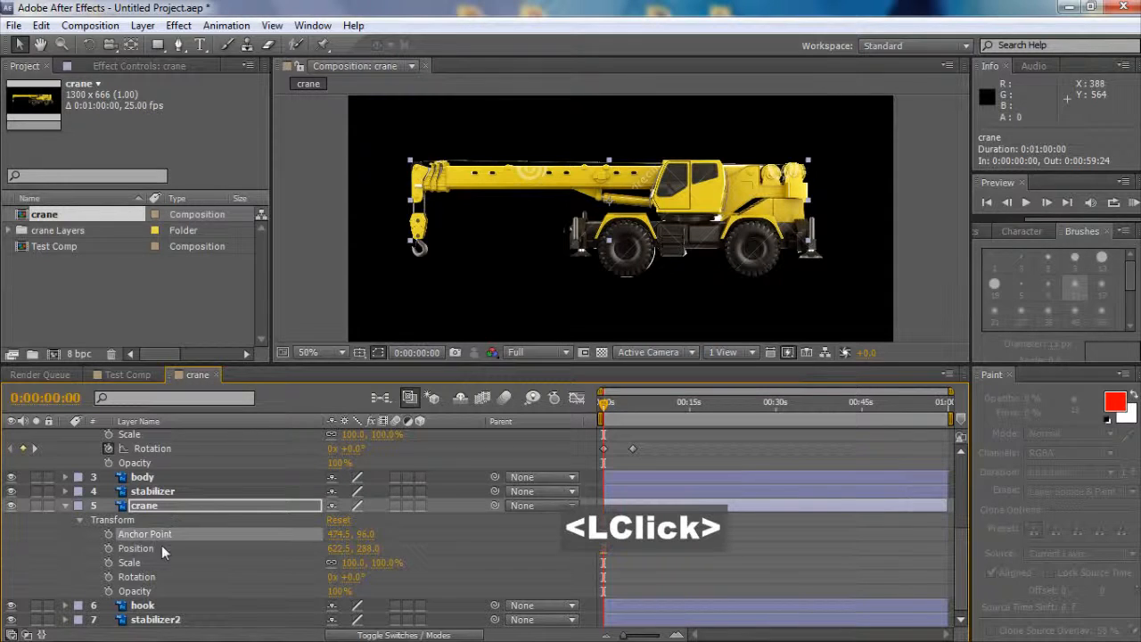
{"action": "left_click_drag", "start_coordinate": [364, 534], "coordinate": [540, 534]}
{"action": "left_click_drag", "start_coordinate": [365, 534], "coordinate": [319, 534]}
{"action": "left_click_drag", "start_coordinate": [642, 191], "coordinate": [738, 192]}
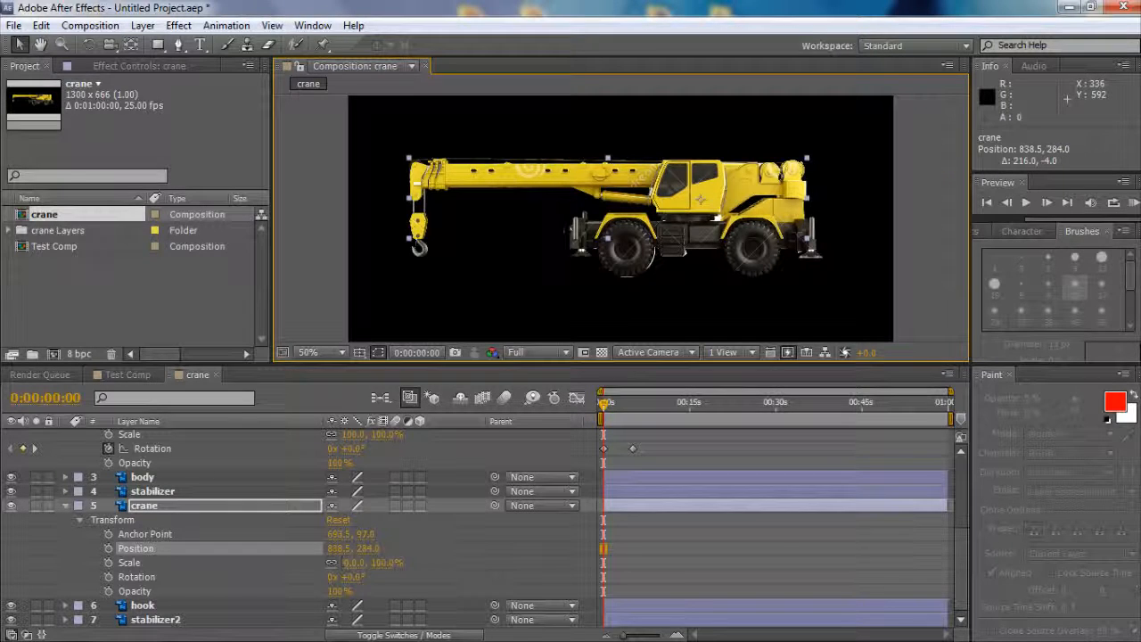
Step: Set the crane layer's Rotation to 2°, undoing the further trial rotation
{"action": "mouse_move", "coordinate": [354, 577]}
{"action": "left_mouse_down"}
{"action": "mouse_move", "coordinate": [381, 577]}
{"action": "mouse_move", "coordinate": [350, 577]}
{"action": "mouse_move", "coordinate": [368, 584]}
{"action": "left_mouse_up"}
{"action": "key", "text": "ctrl"}
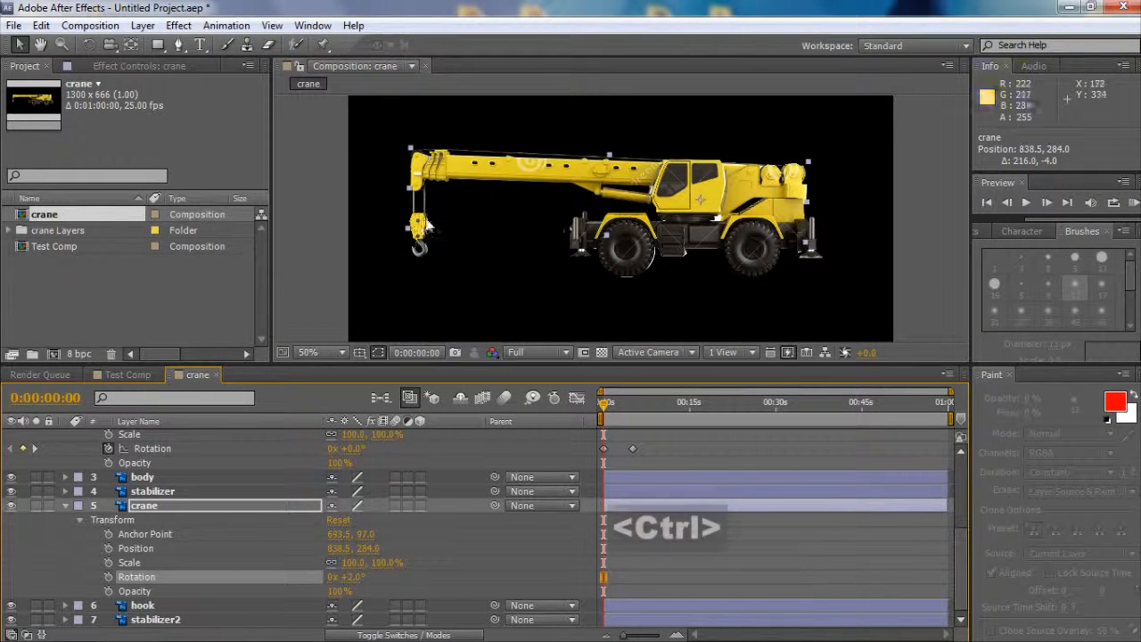
{"action": "left_click_drag", "start_coordinate": [359, 577], "coordinate": [366, 577]}
{"action": "key", "text": "ctrl+z"}
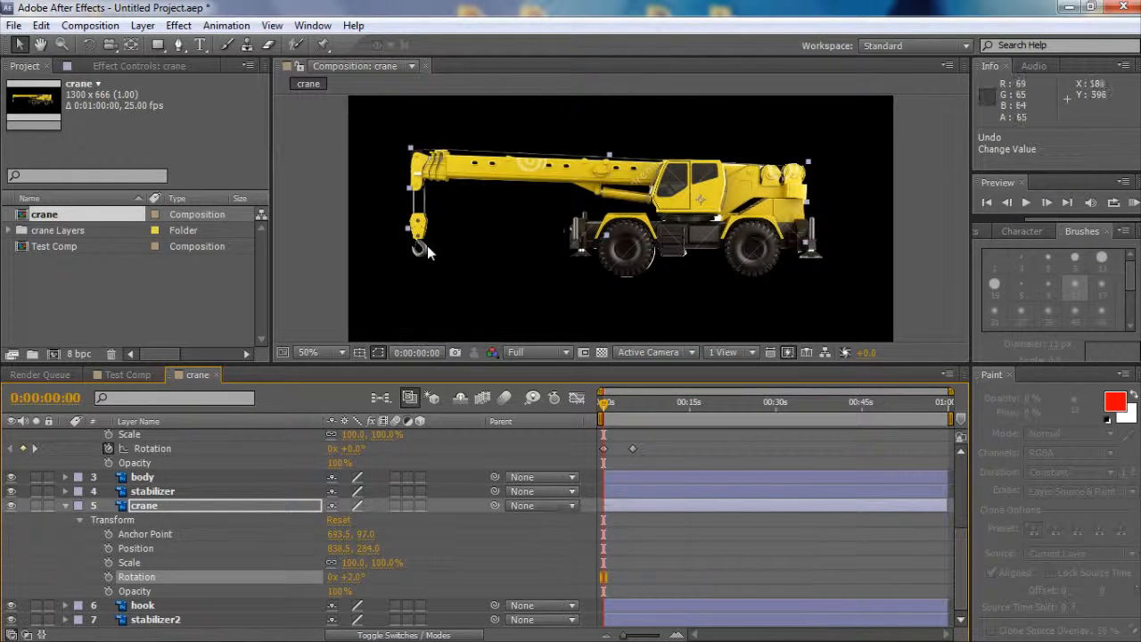
Step: Parent the hook layer to the crane layer
{"action": "left_click", "coordinate": [426, 254]}
{"action": "scroll", "coordinate": [315, 533], "scroll_direction": "down", "scroll_amount": 1}
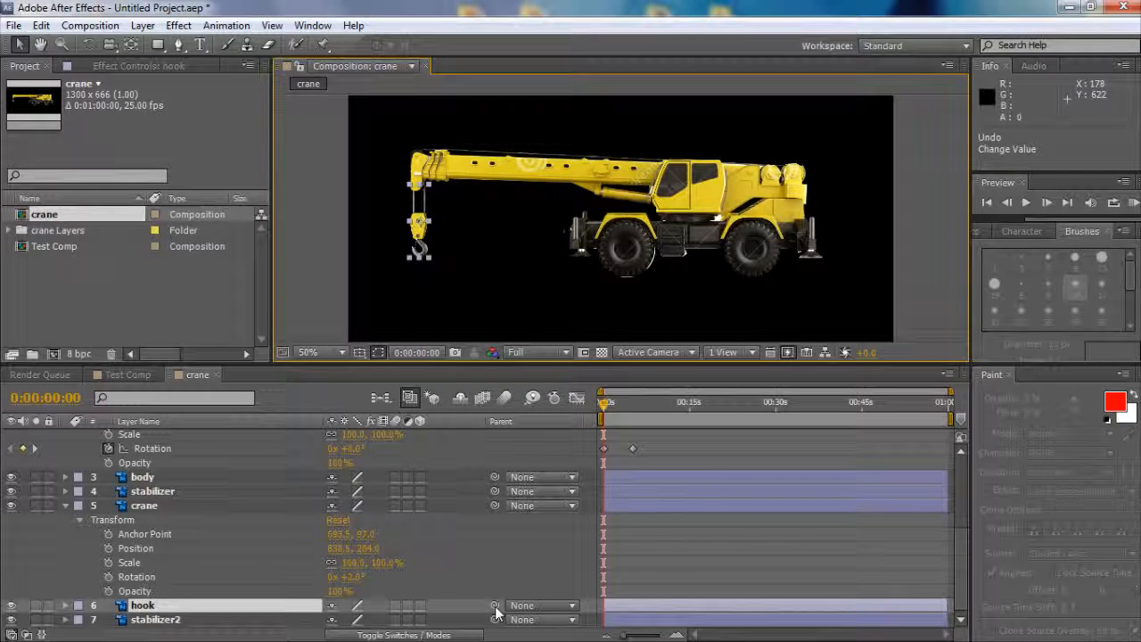
{"action": "left_click_drag", "start_coordinate": [495, 606], "coordinate": [499, 576]}
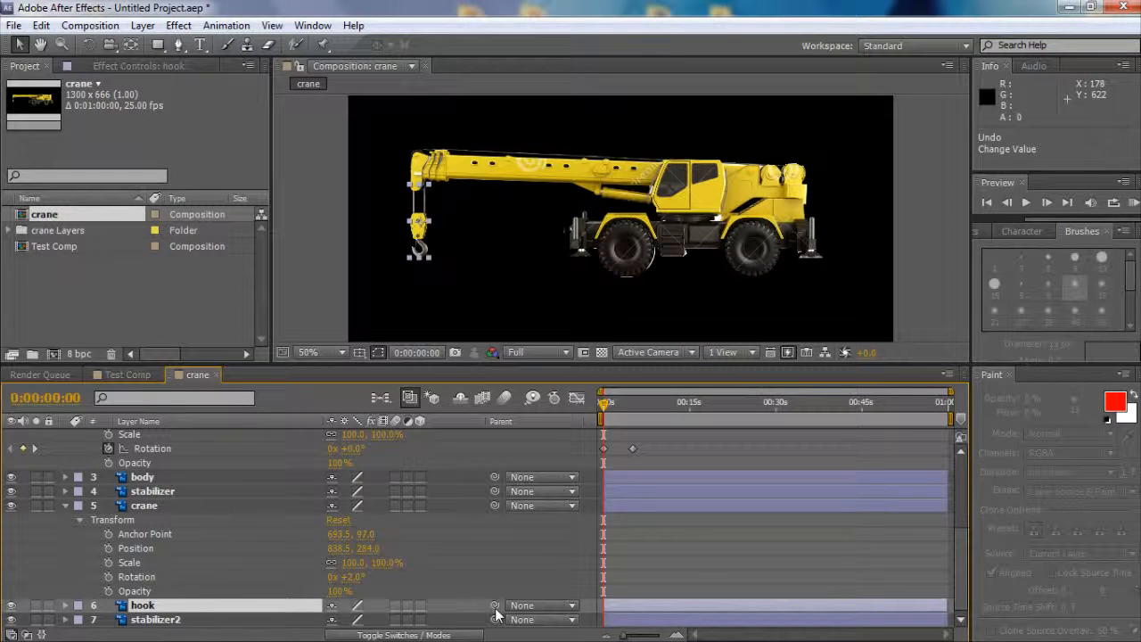
{"action": "left_click_drag", "start_coordinate": [495, 606], "coordinate": [496, 587]}
{"action": "left_click_drag", "start_coordinate": [474, 534], "coordinate": [265, 503]}
Step: Keyframe the crane layer's Rotation at 0:00:00:00 with 2° and at 0:00:02:08 with 5°
{"action": "left_click", "coordinate": [156, 508]}
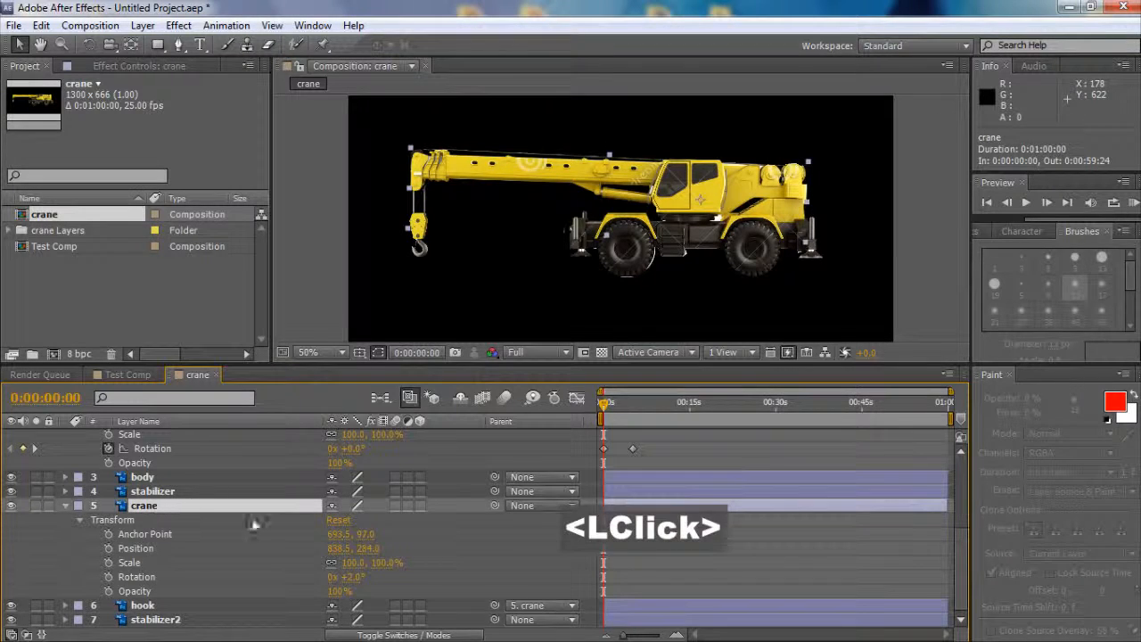
{"action": "mouse_move", "coordinate": [352, 577]}
{"action": "left_mouse_down"}
{"action": "mouse_move", "coordinate": [337, 577]}
{"action": "mouse_move", "coordinate": [386, 576]}
{"action": "mouse_move", "coordinate": [350, 576]}
{"action": "mouse_move", "coordinate": [363, 577]}
{"action": "left_mouse_up"}
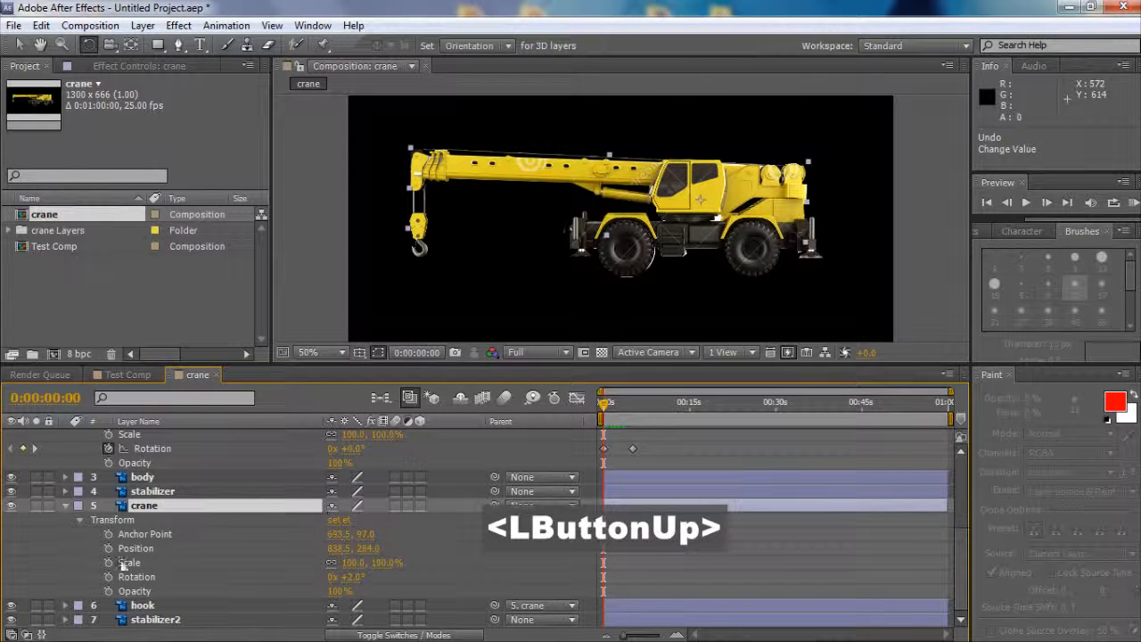
{"action": "left_click", "coordinate": [108, 577]}
{"action": "left_click_drag", "start_coordinate": [629, 412], "coordinate": [617, 419]}
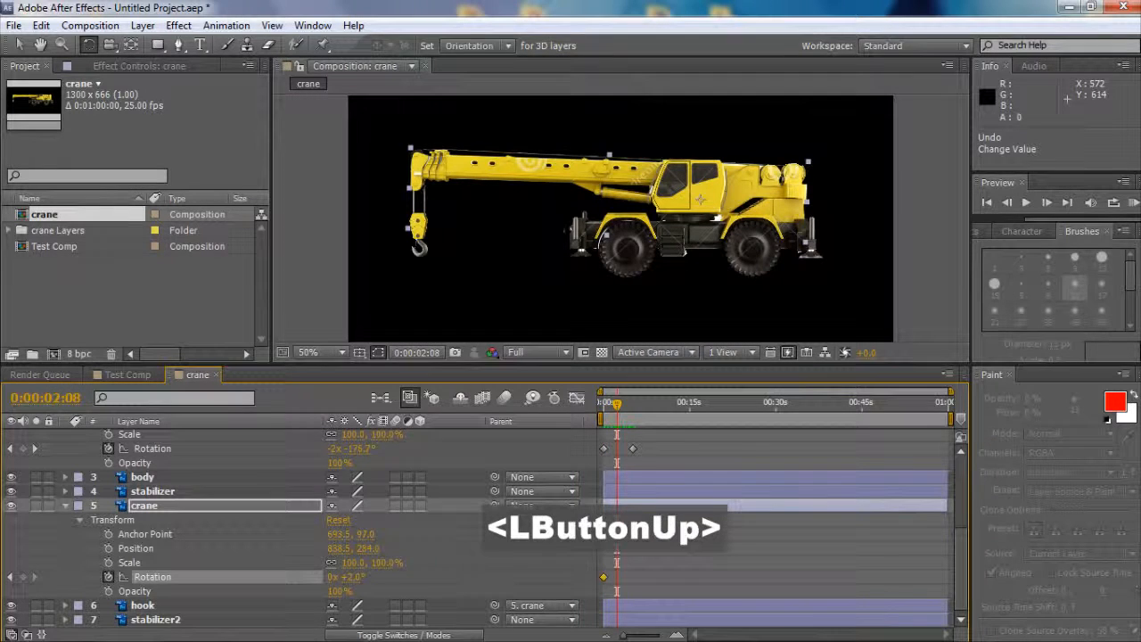
{"action": "left_click", "coordinate": [455, 533]}
{"action": "key", "text": "ctrl+z"}
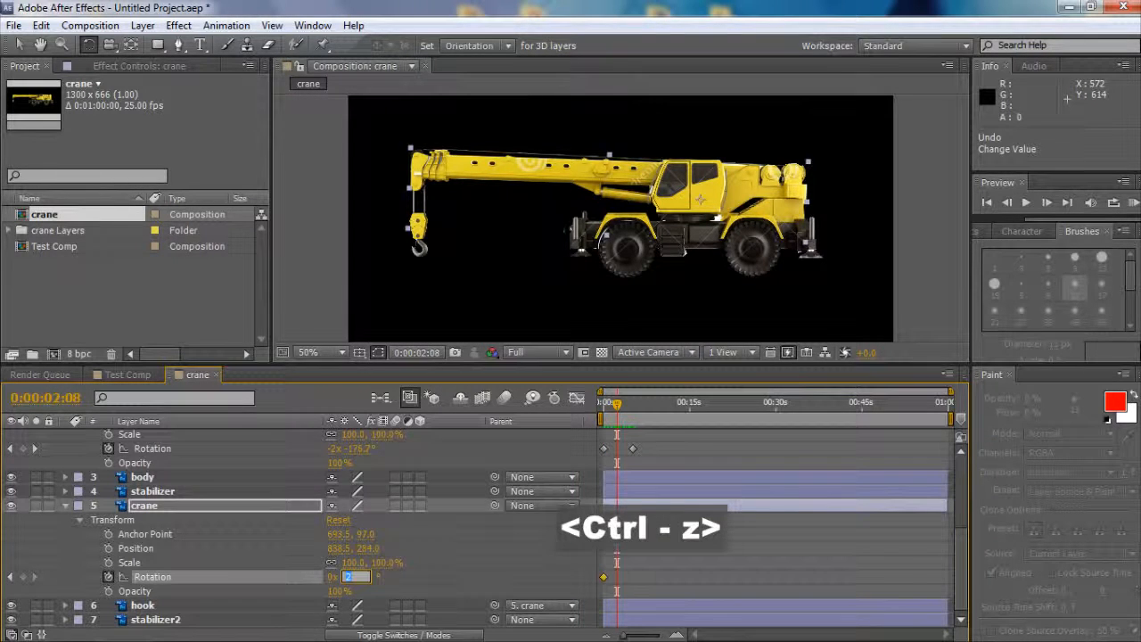
{"action": "left_click", "coordinate": [383, 564]}
{"action": "mouse_move", "coordinate": [354, 577]}
{"action": "left_mouse_down"}
{"action": "mouse_move", "coordinate": [365, 577]}
{"action": "mouse_move", "coordinate": [354, 577]}
{"action": "left_mouse_up"}
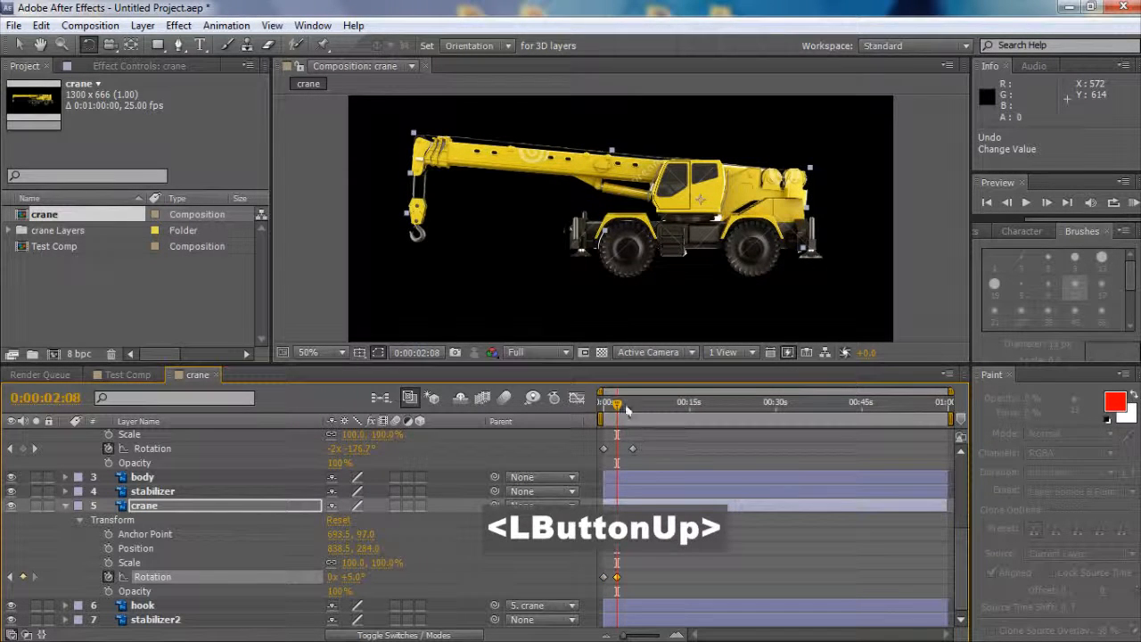
Step: Add a Rotation keyframe to the hook layer at 0:00:00:00
{"action": "left_click_drag", "start_coordinate": [618, 407], "coordinate": [596, 408]}
{"action": "left_click", "coordinate": [140, 605]}
{"action": "key", "text": "r"}
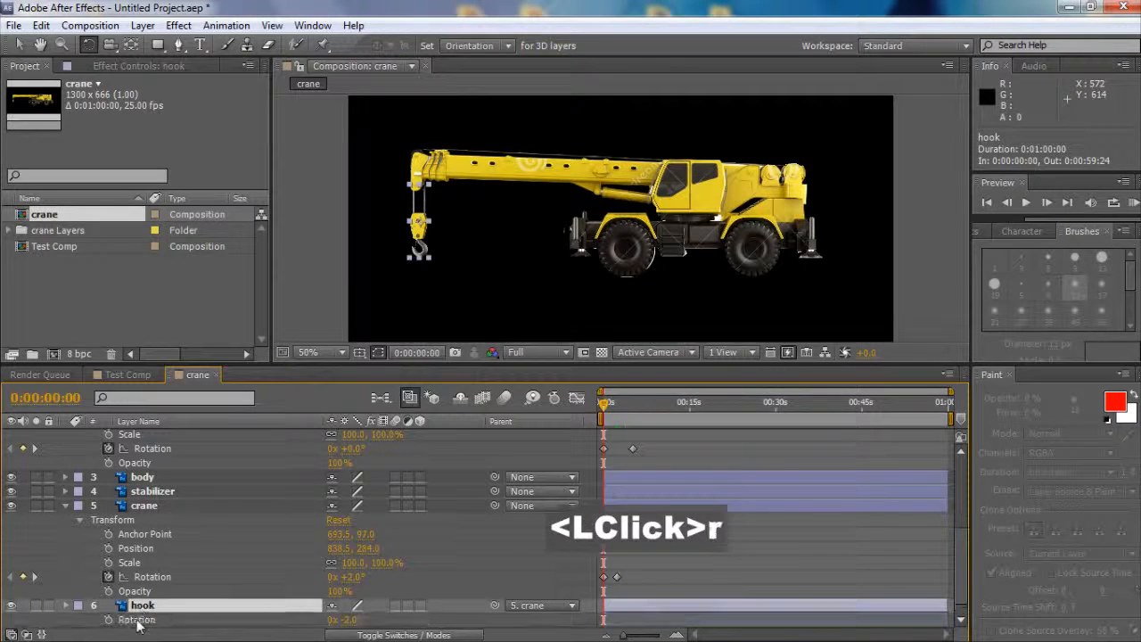
{"action": "left_click", "coordinate": [110, 621]}
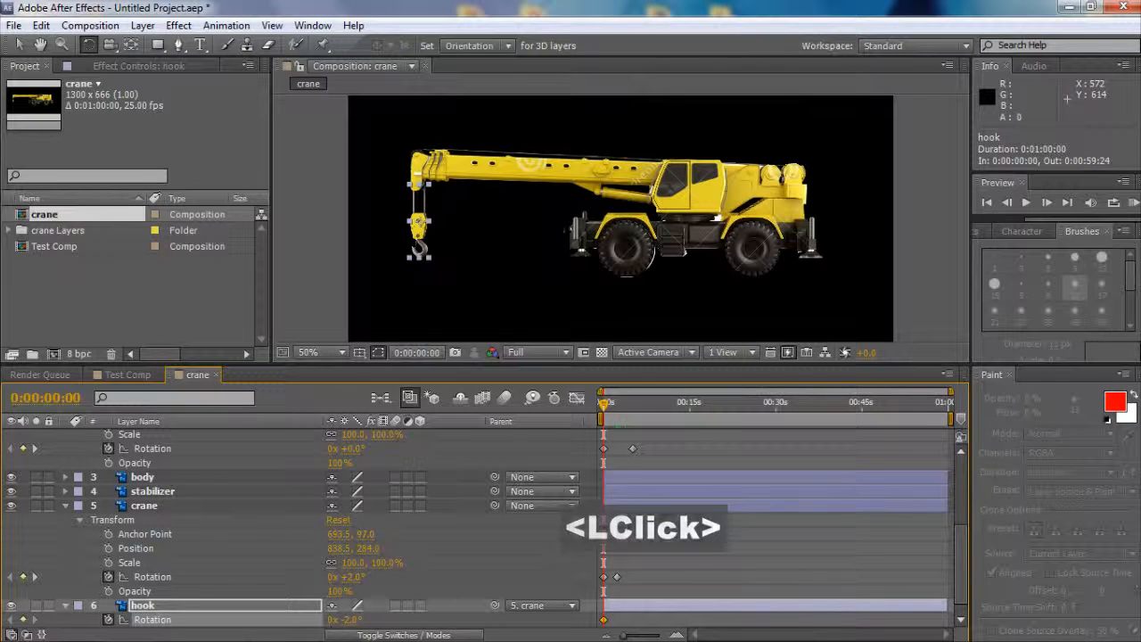
Step: Try rotating the hook at 0:00:02:08 and undo the change
{"action": "left_click_drag", "start_coordinate": [605, 421], "coordinate": [617, 420]}
{"action": "left_click_drag", "start_coordinate": [351, 577], "coordinate": [339, 606]}
{"action": "key", "text": "ctrl+z"}
{"action": "scroll", "coordinate": [350, 619], "scroll_direction": "down", "scroll_amount": 1}
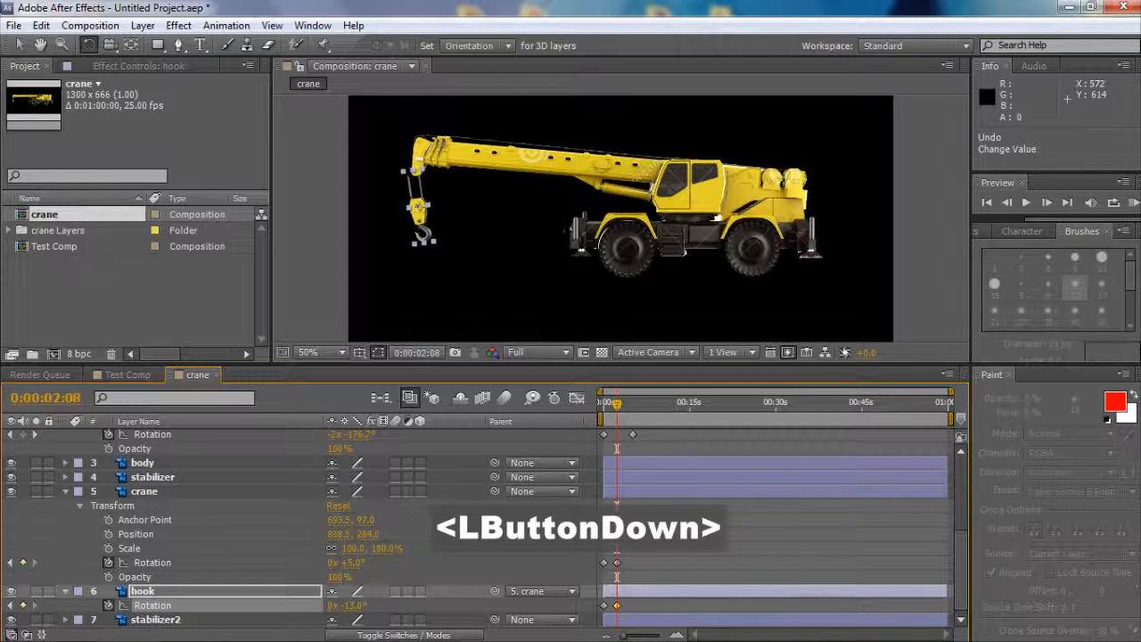
{"action": "key", "text": "ctrl+z"}
Step: Set the hook's Anchor Point near its upper end at 20.0, 9.5 and reposition it under the boom tip at 12.6, 86.7
{"action": "scroll", "coordinate": [364, 584], "scroll_direction": "down", "scroll_amount": 1}
{"action": "key", "text": "a"}
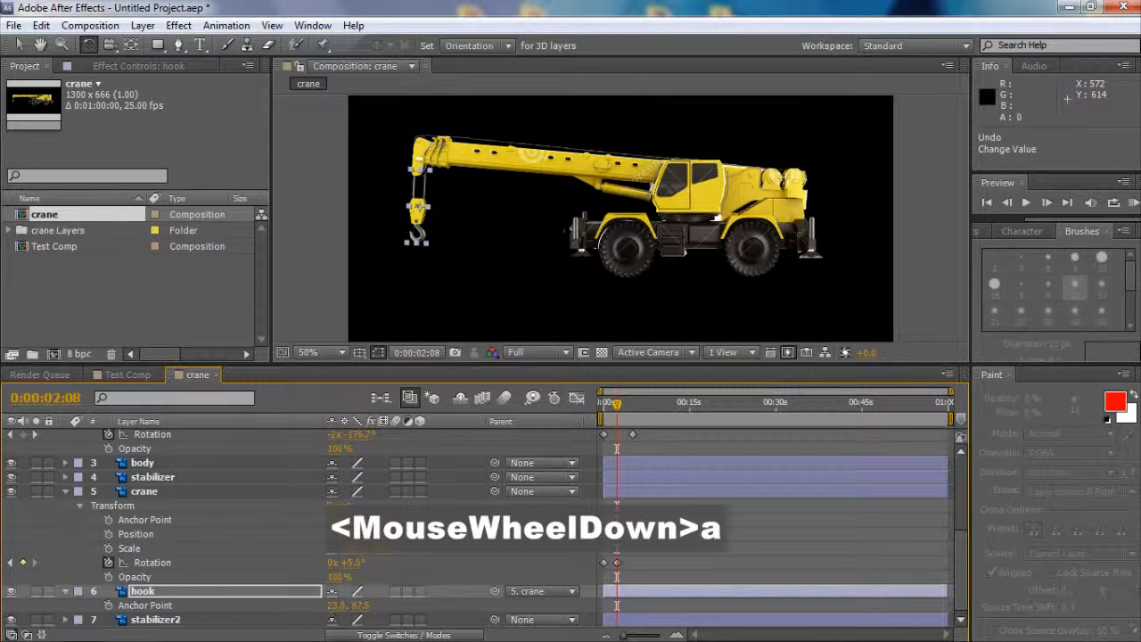
{"action": "left_click_drag", "start_coordinate": [360, 606], "coordinate": [301, 605]}
{"action": "left_click_drag", "start_coordinate": [359, 606], "coordinate": [332, 605]}
{"action": "left_click_drag", "start_coordinate": [422, 243], "coordinate": [416, 204]}
{"action": "key", "text": "ctrl+z"}
{"action": "key", "text": "v"}
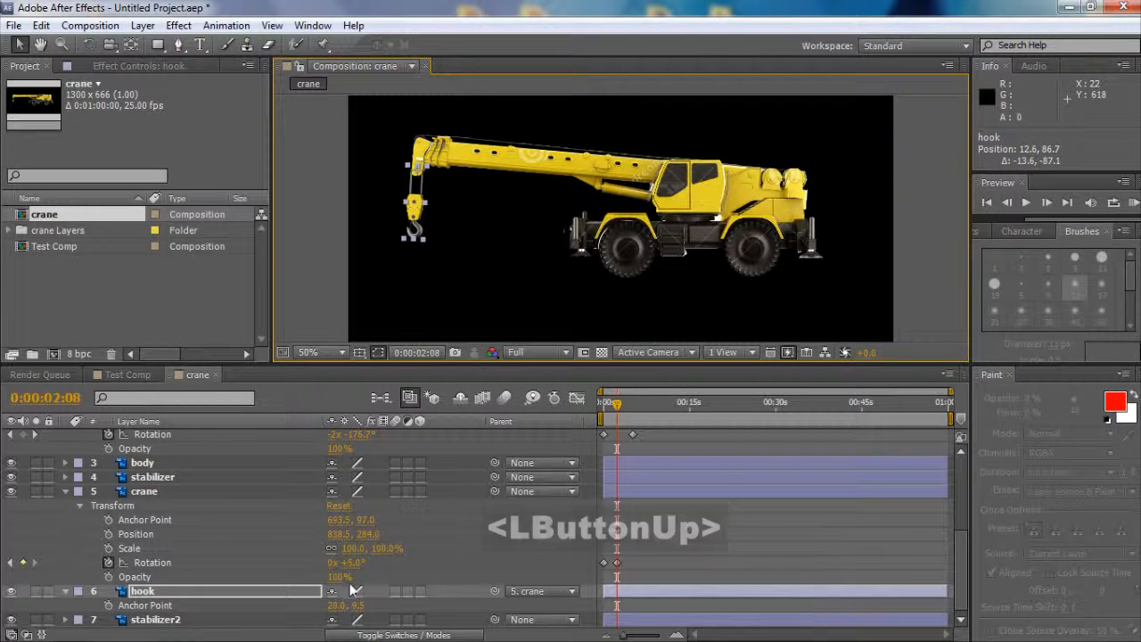
Step: Keyframe the hook's Rotation at -8° at 0:00:02:12
{"action": "mouse_move", "coordinate": [616, 403]}
{"action": "left_mouse_down"}
{"action": "mouse_move", "coordinate": [604, 403]}
{"action": "mouse_move", "coordinate": [617, 419]}
{"action": "left_mouse_up"}
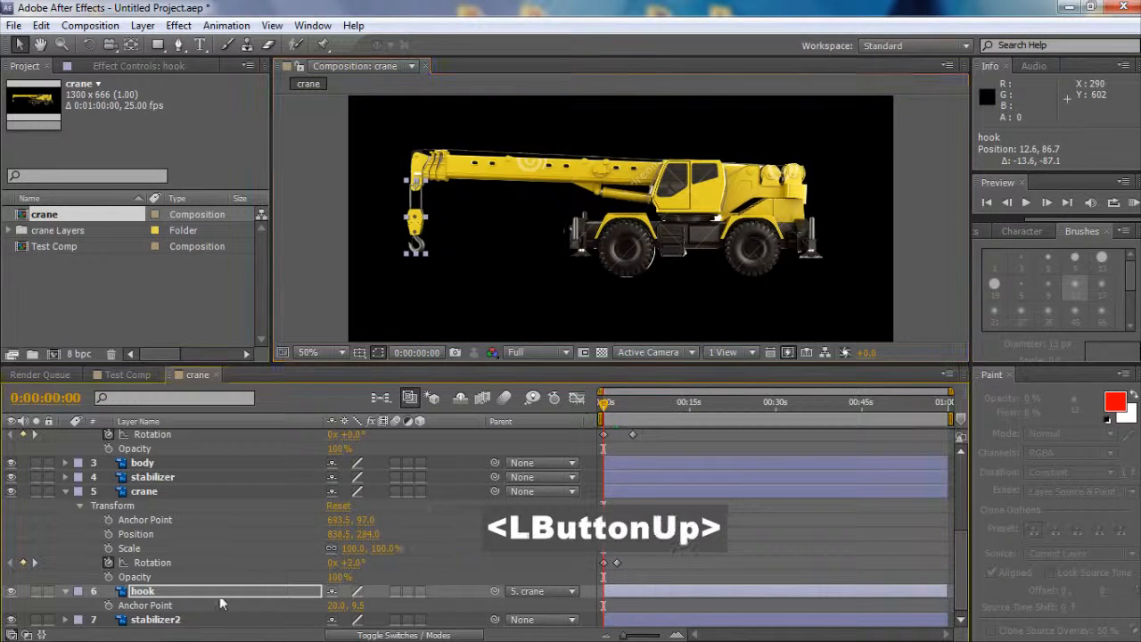
{"action": "key", "text": "r"}
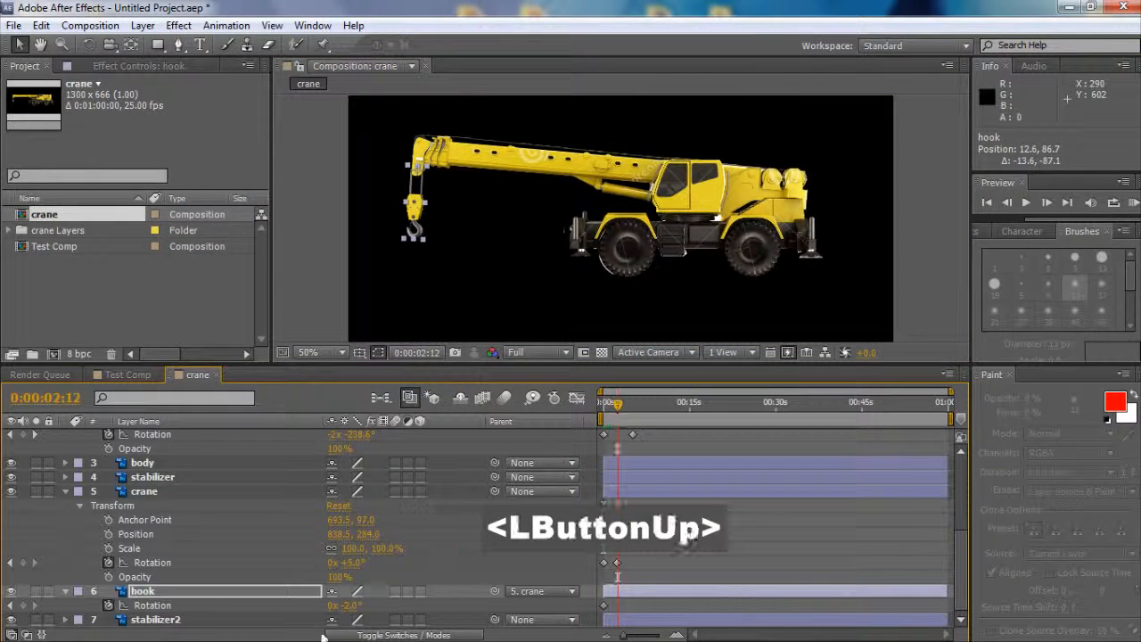
{"action": "left_click_drag", "start_coordinate": [346, 605], "coordinate": [353, 605]}
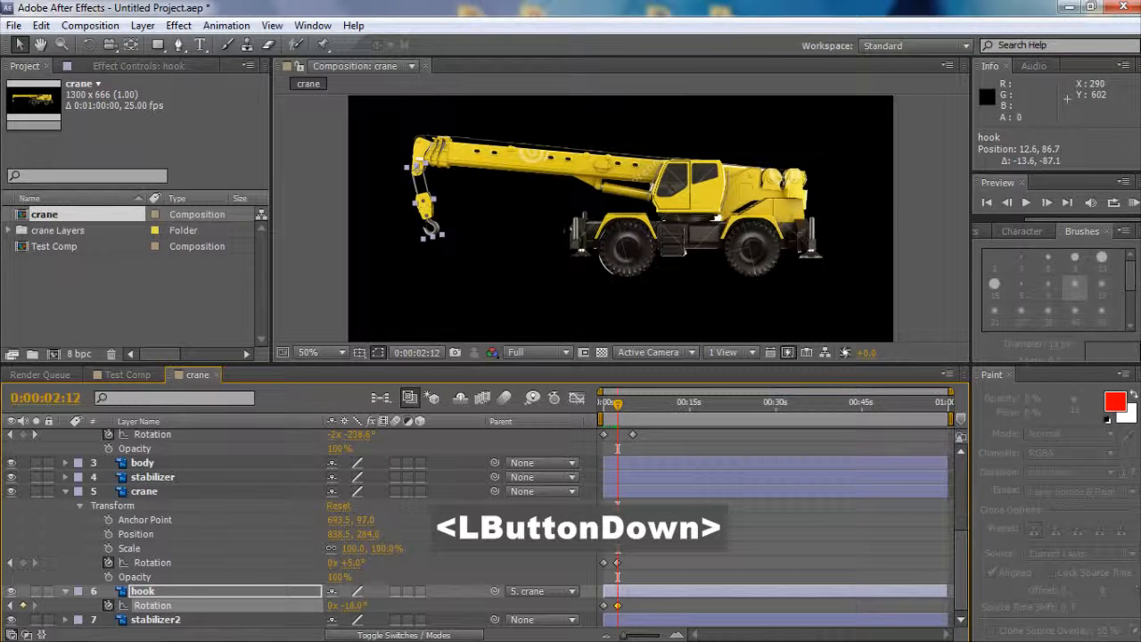
{"action": "left_click_drag", "start_coordinate": [353, 605], "coordinate": [637, 559]}
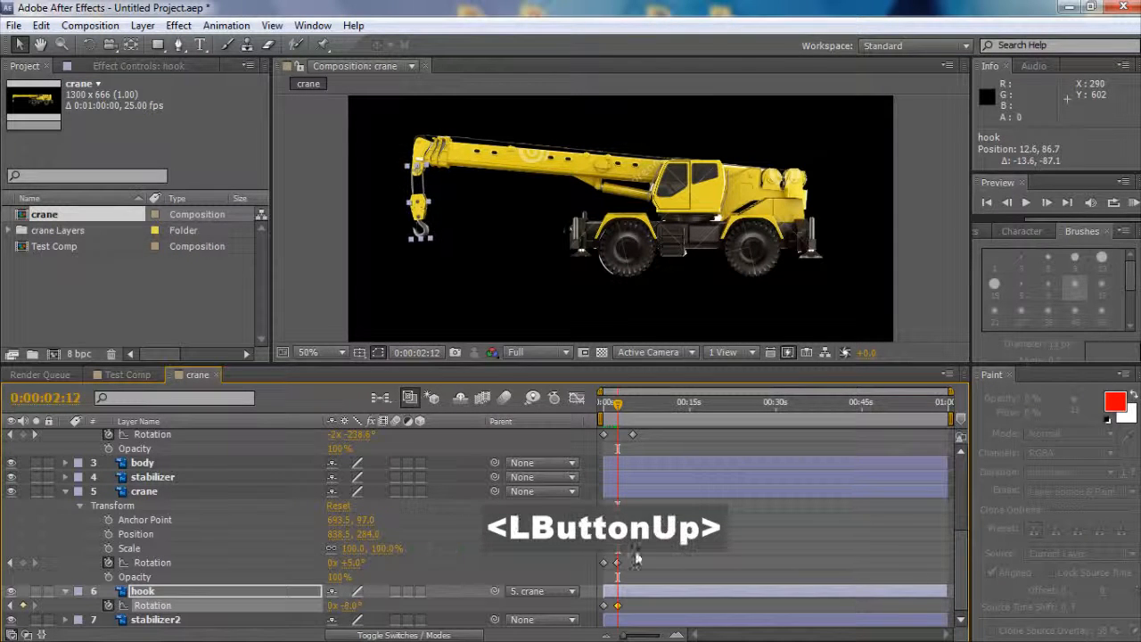
Step: Play the animation from the start several times to check the boom, hook and wheel movement
{"action": "left_click", "coordinate": [605, 403]}
{"action": "key", "text": "space"}
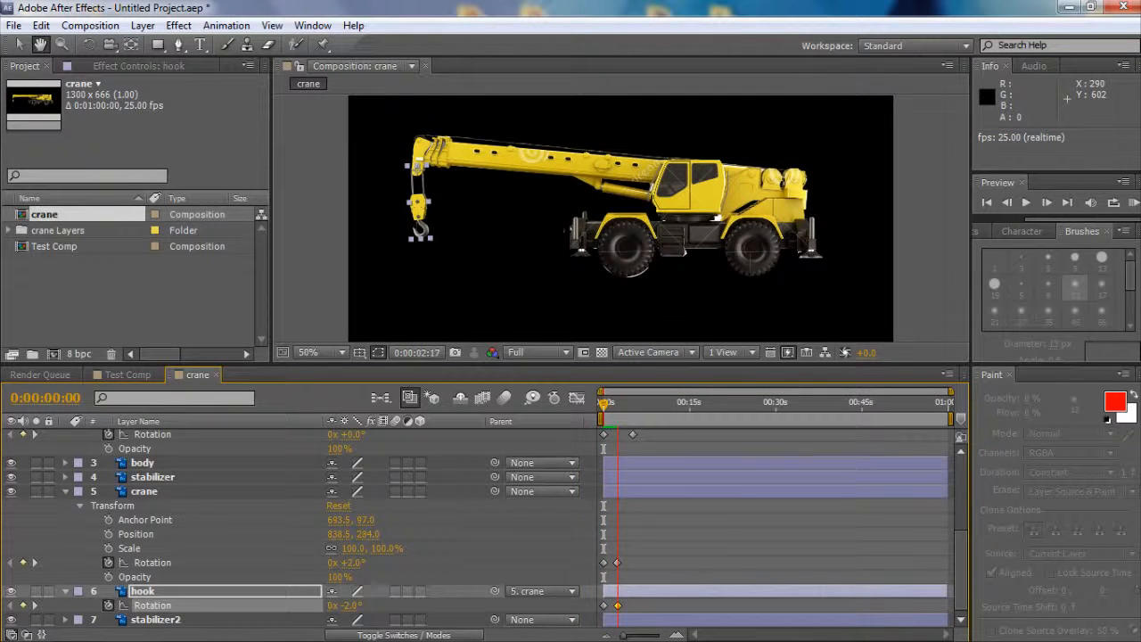
{"action": "key", "text": "space"}
{"action": "left_click", "coordinate": [583, 404]}
{"action": "key", "text": "space"}
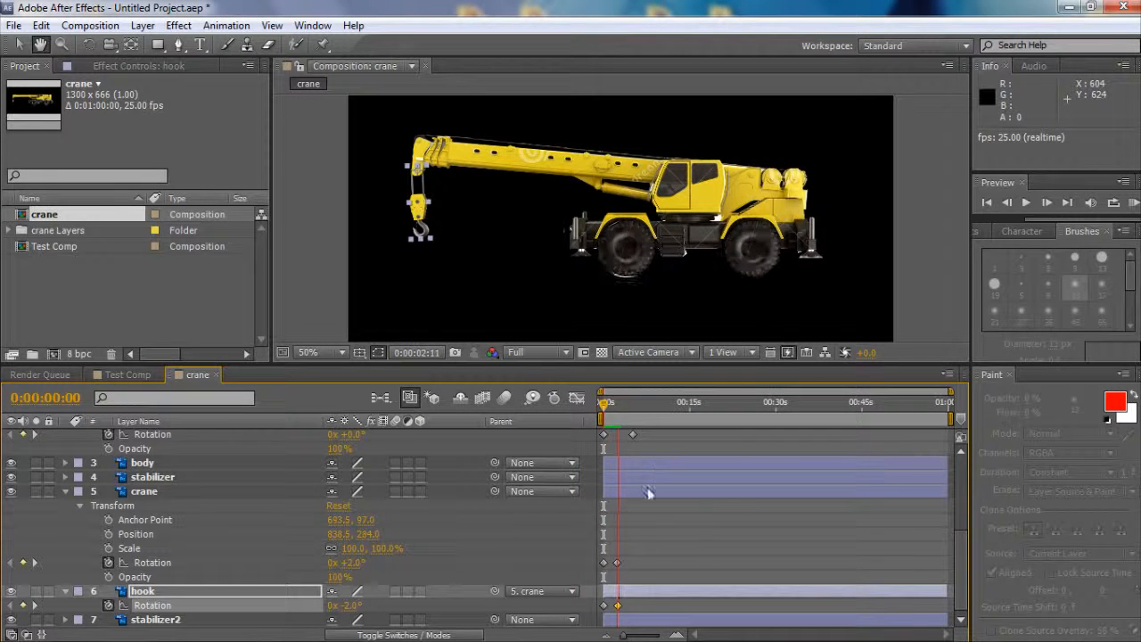
{"action": "key", "text": "space"}
{"action": "left_click_drag", "start_coordinate": [623, 418], "coordinate": [556, 427]}
{"action": "key", "text": "space"}
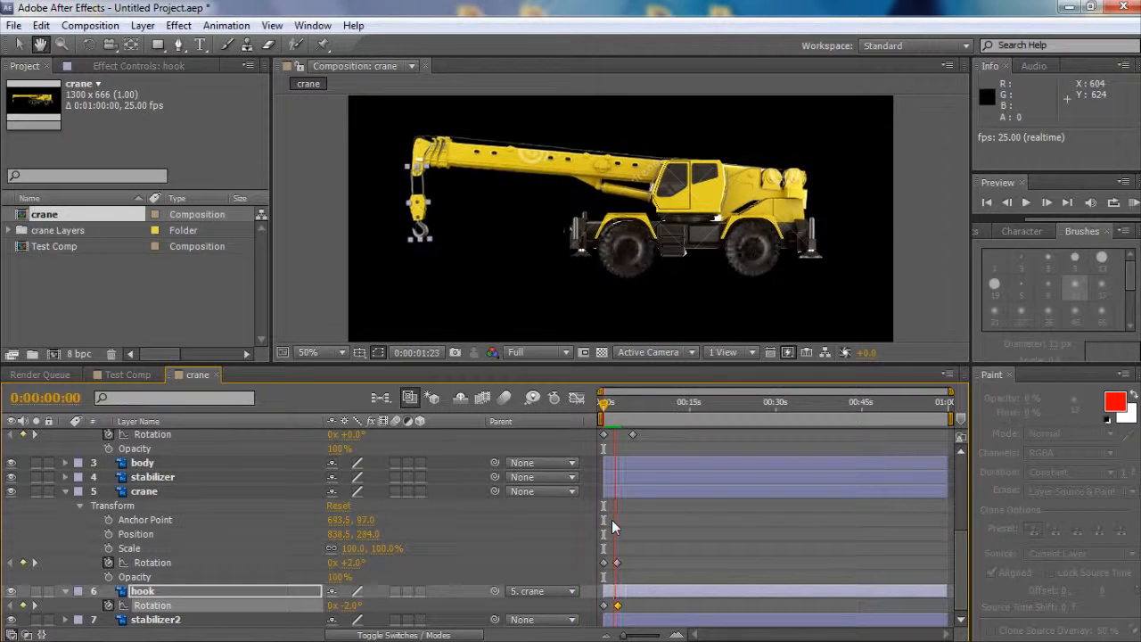
{"action": "key", "text": "space"}
{"action": "left_click_drag", "start_coordinate": [620, 419], "coordinate": [604, 419]}
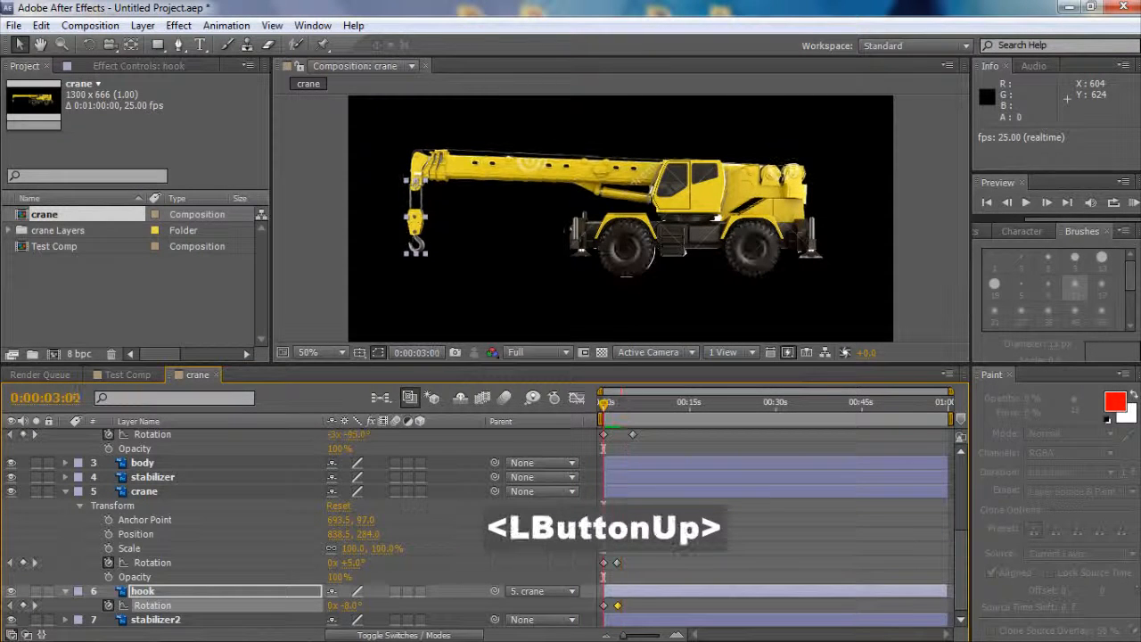
Step: Set the temporal interpolation of both crane layer Rotation keyframes to Continuous Bezier and play the animation from the start
{"action": "left_click_drag", "start_coordinate": [631, 573], "coordinate": [594, 547]}
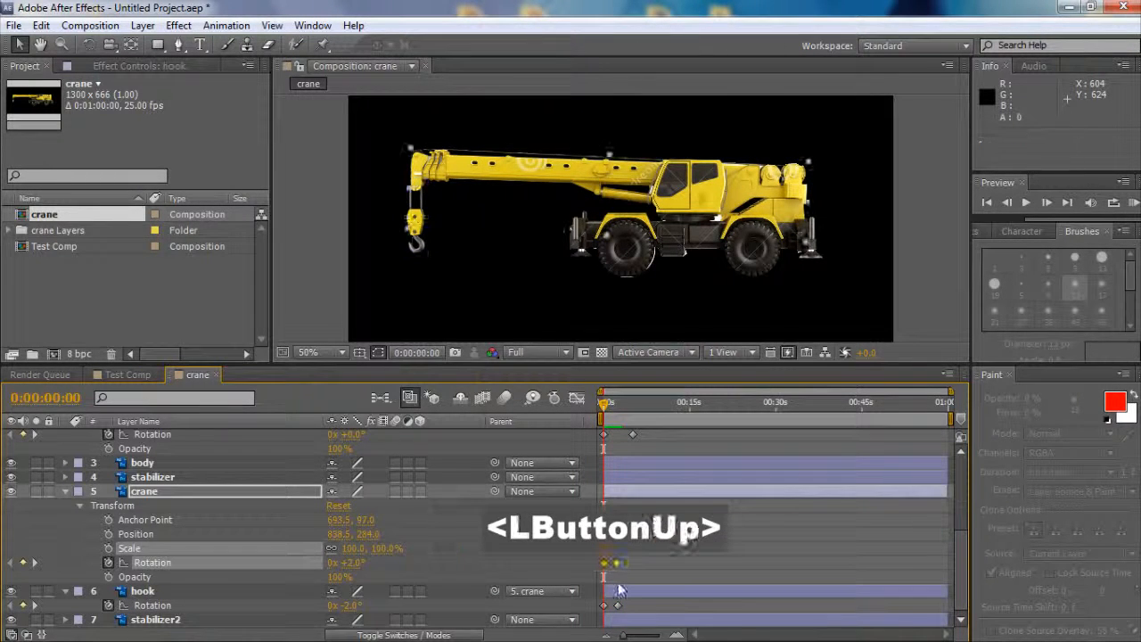
{"action": "left_click", "coordinate": [633, 570]}
{"action": "left_click", "coordinate": [622, 572]}
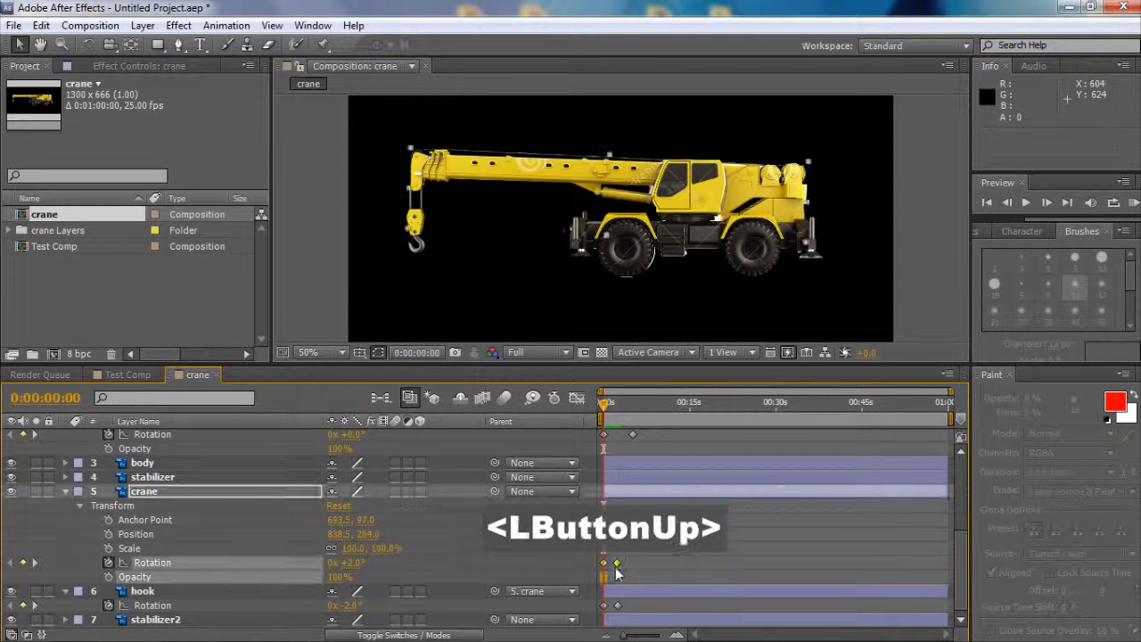
{"action": "right_click", "coordinate": [622, 572]}
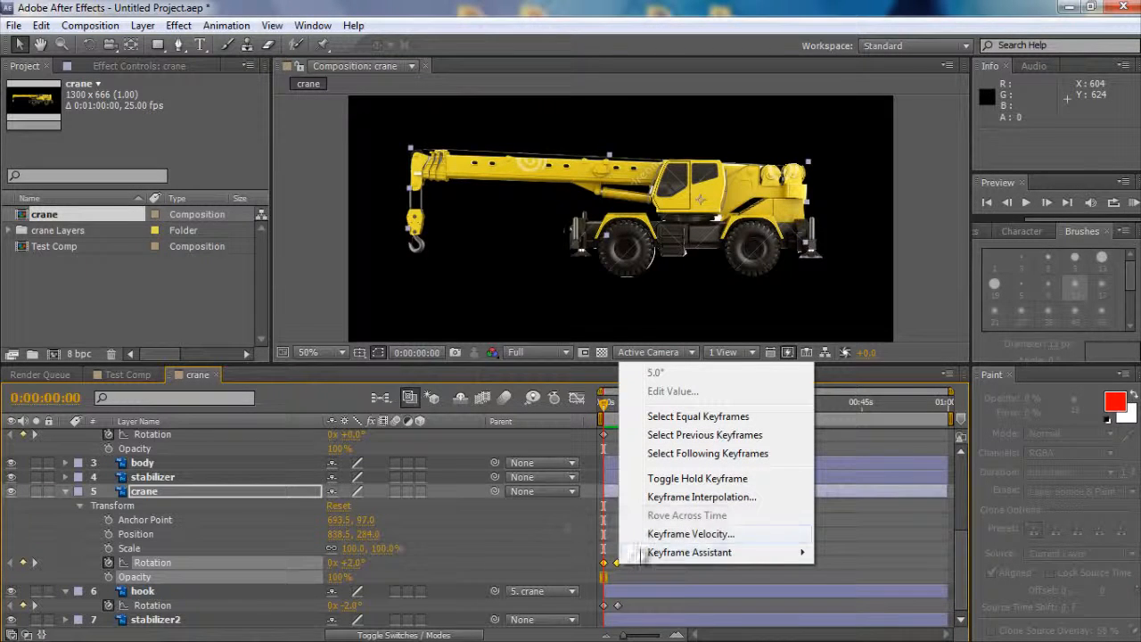
{"action": "left_click", "coordinate": [616, 567]}
{"action": "left_click", "coordinate": [631, 563]}
{"action": "left_click_drag", "start_coordinate": [634, 556], "coordinate": [598, 575]}
{"action": "right_click", "coordinate": [619, 570]}
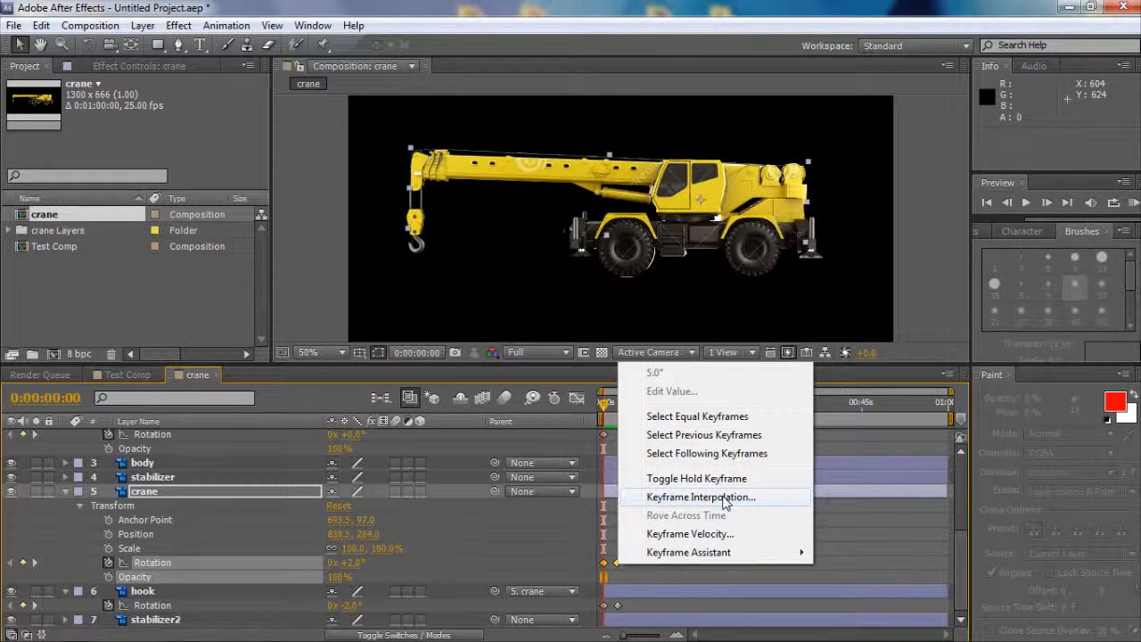
{"action": "left_click", "coordinate": [724, 497]}
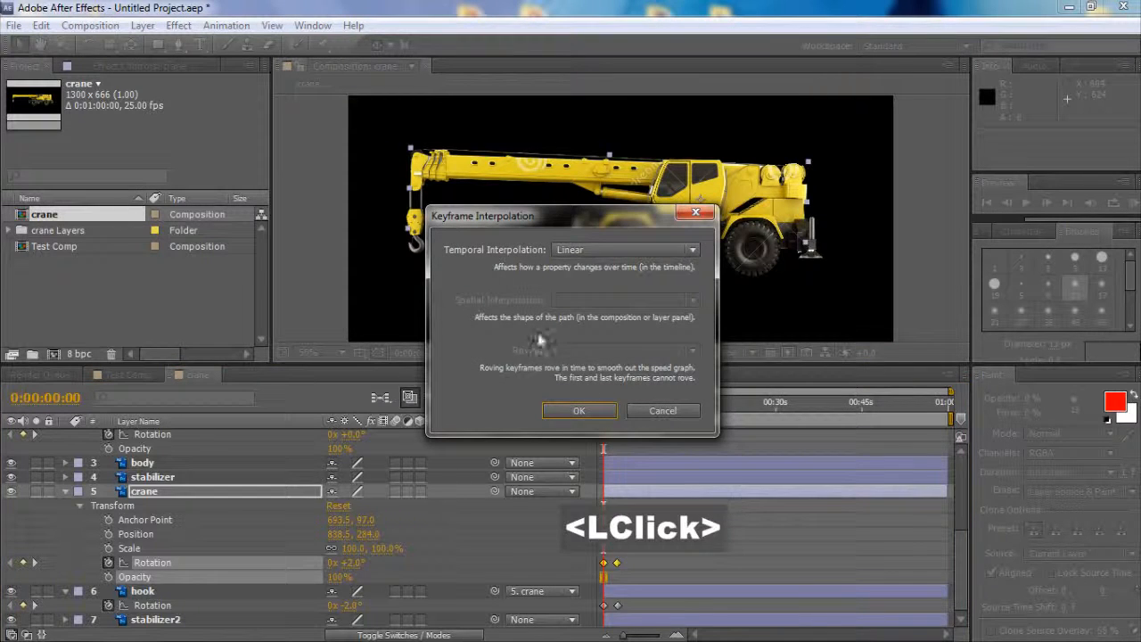
{"action": "left_click", "coordinate": [588, 249]}
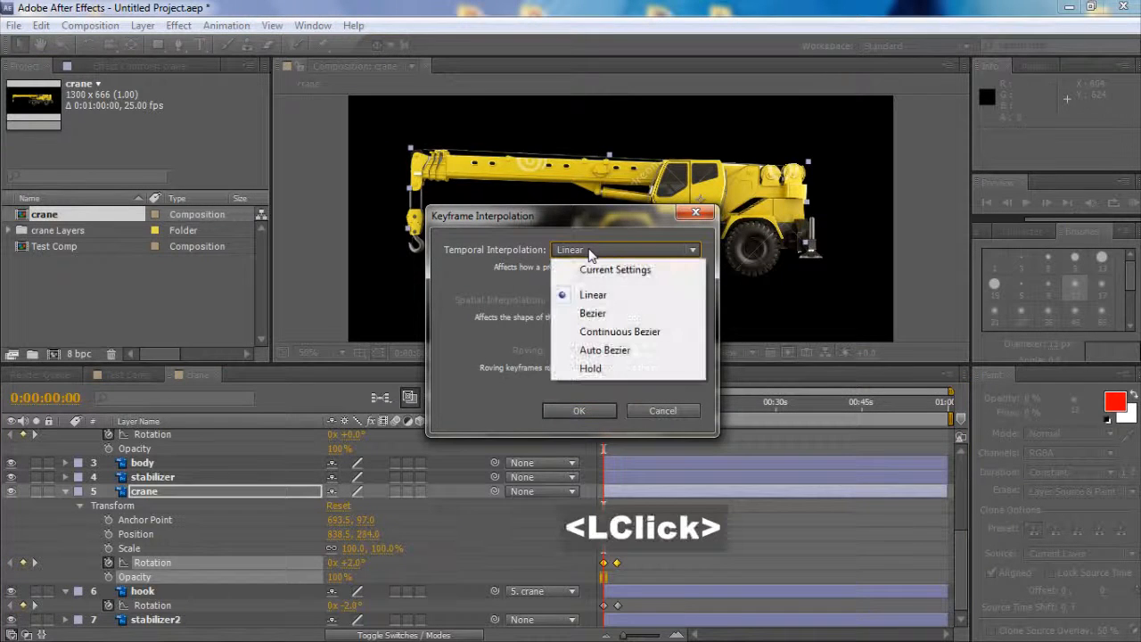
{"action": "left_click", "coordinate": [611, 331]}
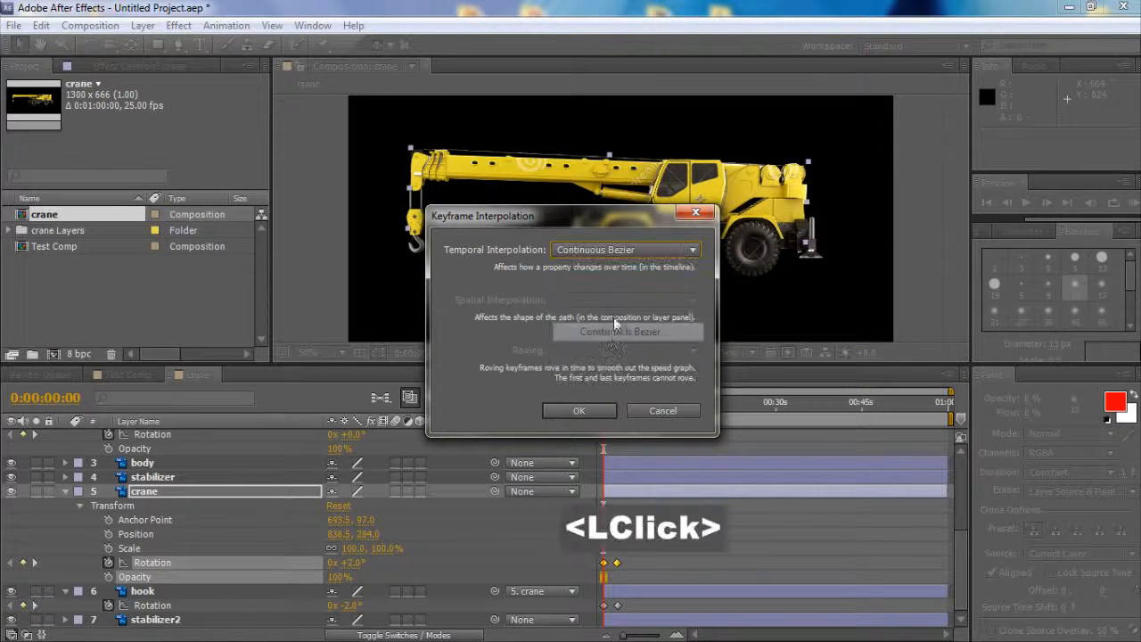
{"action": "left_click", "coordinate": [580, 411]}
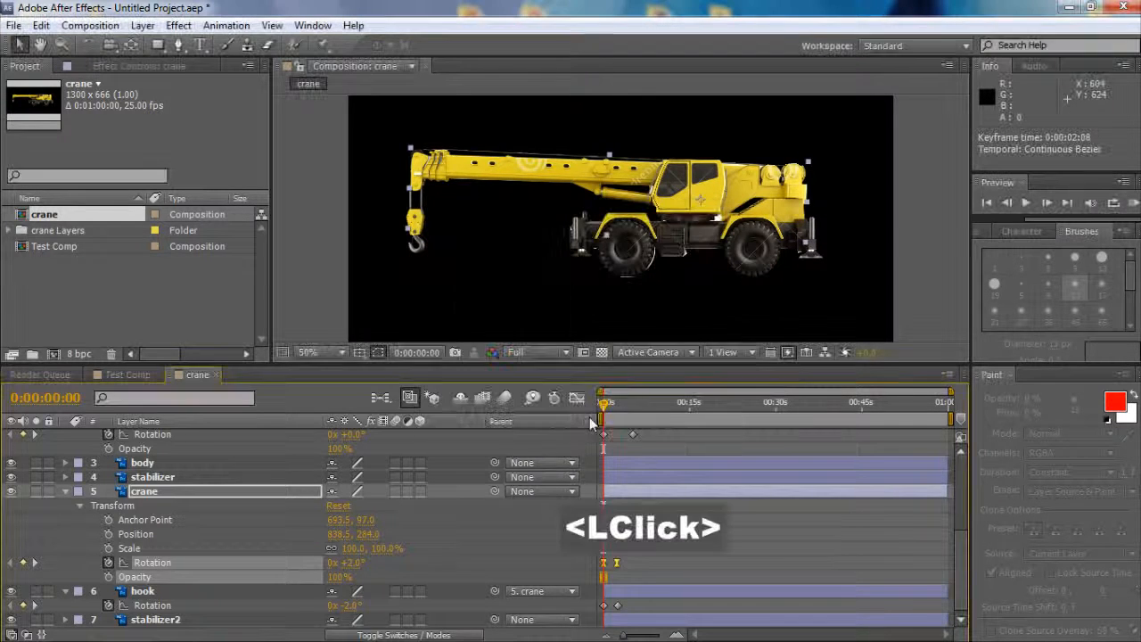
{"action": "left_click", "coordinate": [617, 413]}
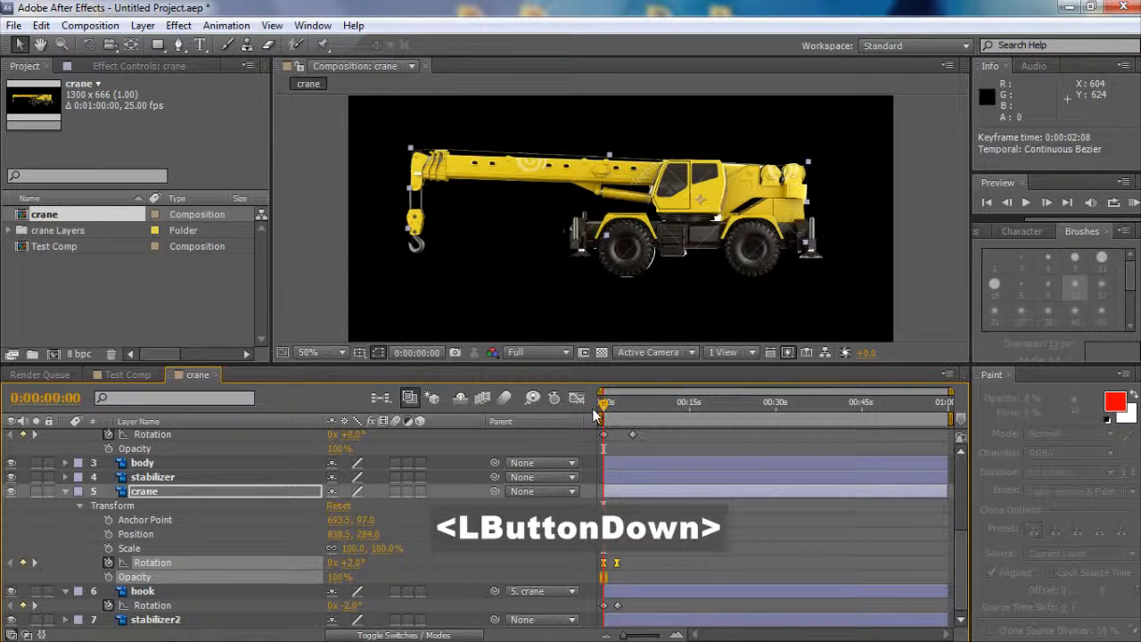
{"action": "key", "text": "space"}
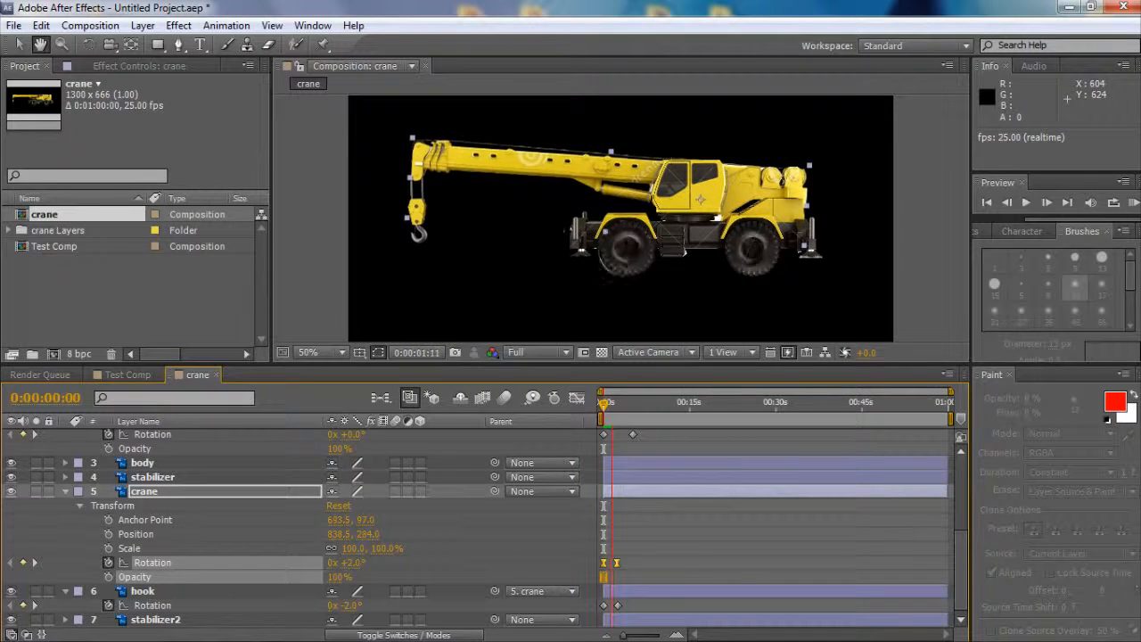
Step: Try the crane layer's second Rotation keyframe at an earlier time, play the animation, and undo the keyframe move
{"action": "left_click", "coordinate": [628, 563]}
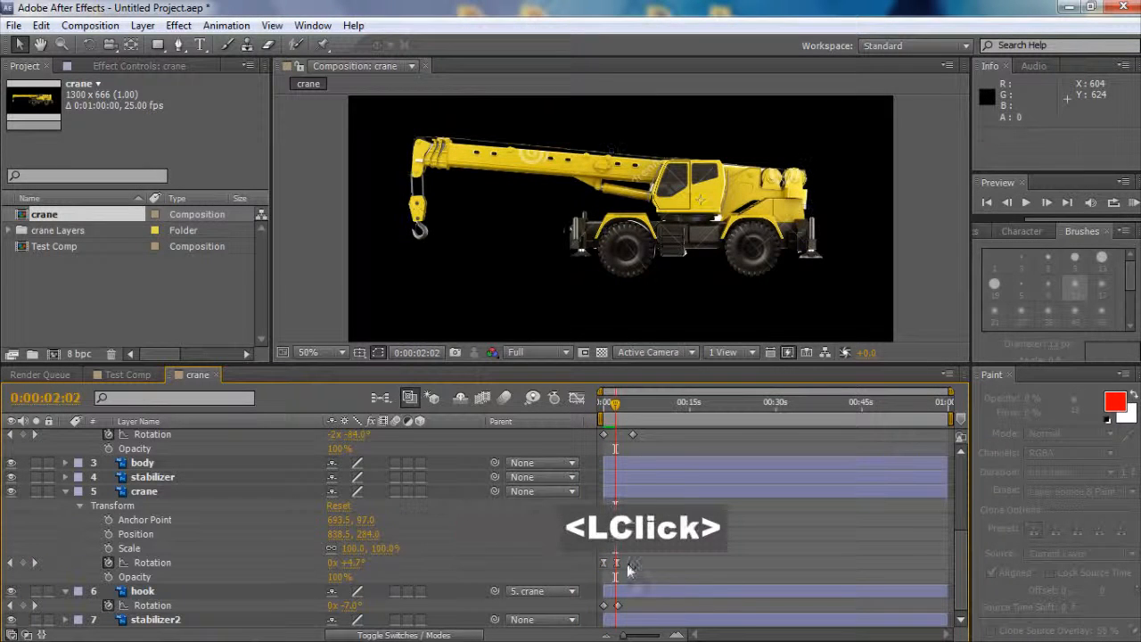
{"action": "left_click", "coordinate": [619, 566]}
{"action": "left_click", "coordinate": [612, 563]}
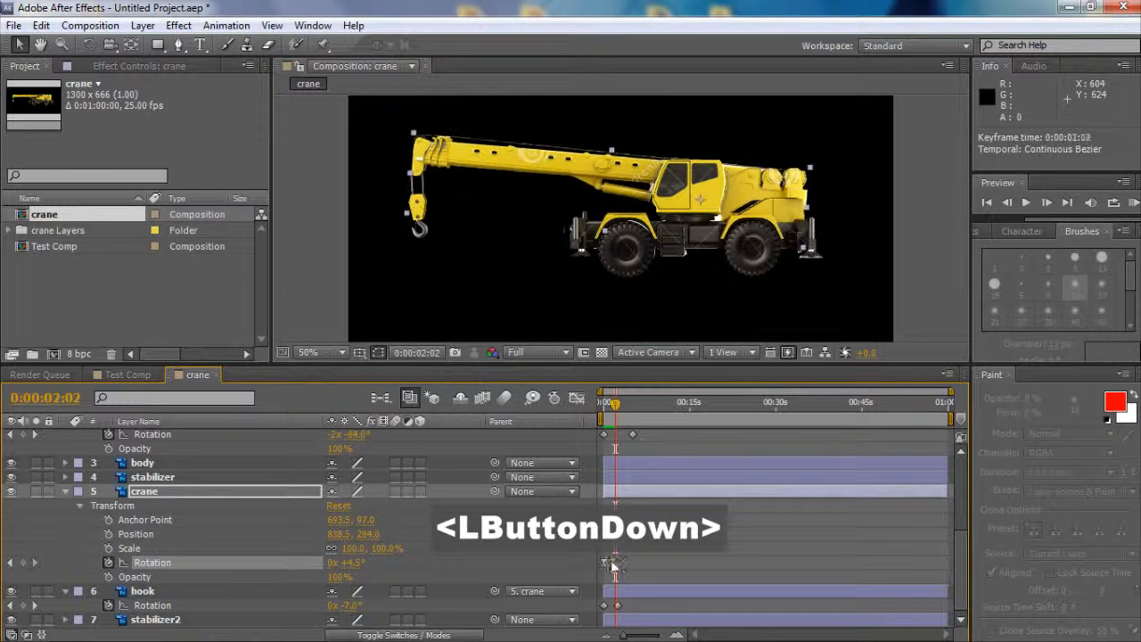
{"action": "left_click_drag", "start_coordinate": [611, 425], "coordinate": [590, 428]}
{"action": "key", "text": "space"}
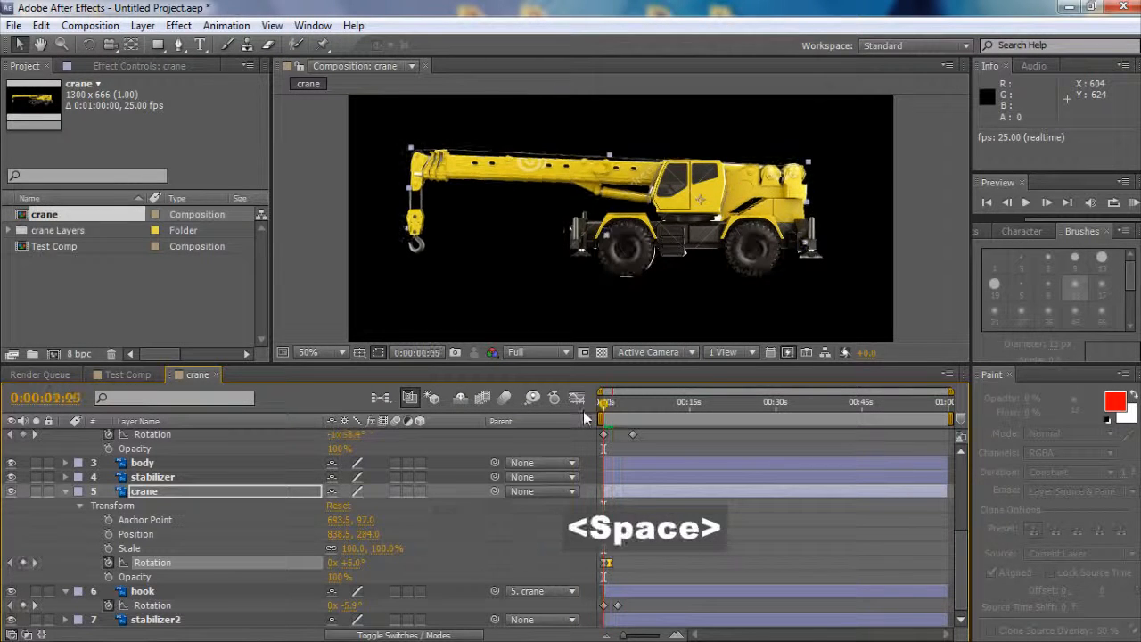
{"action": "key", "text": "space"}
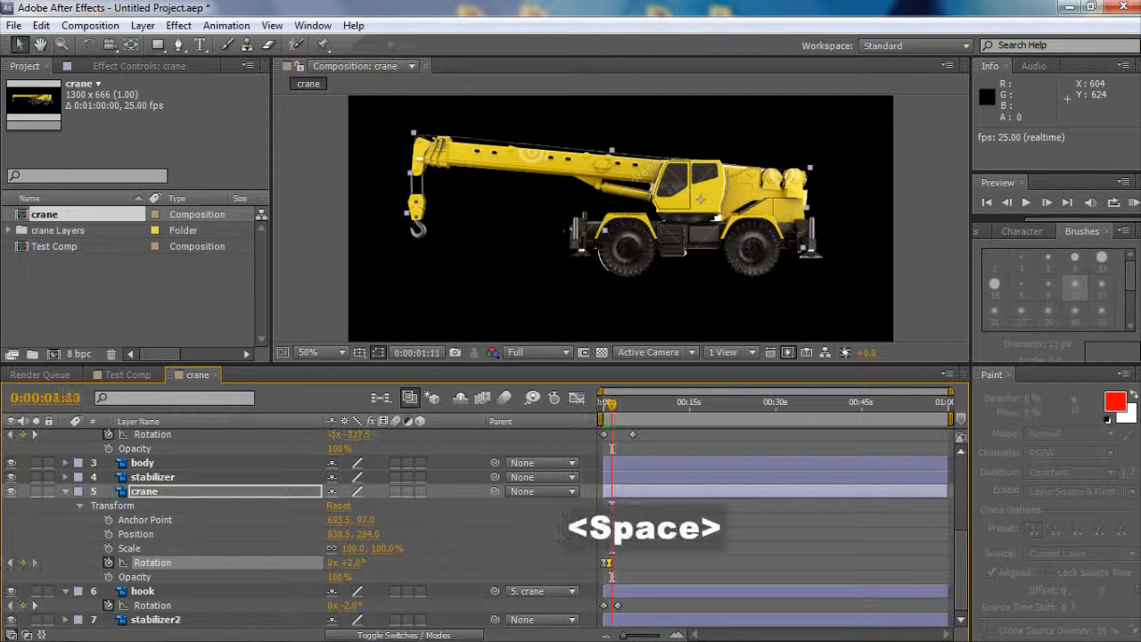
{"action": "left_click_drag", "start_coordinate": [621, 401], "coordinate": [600, 405]}
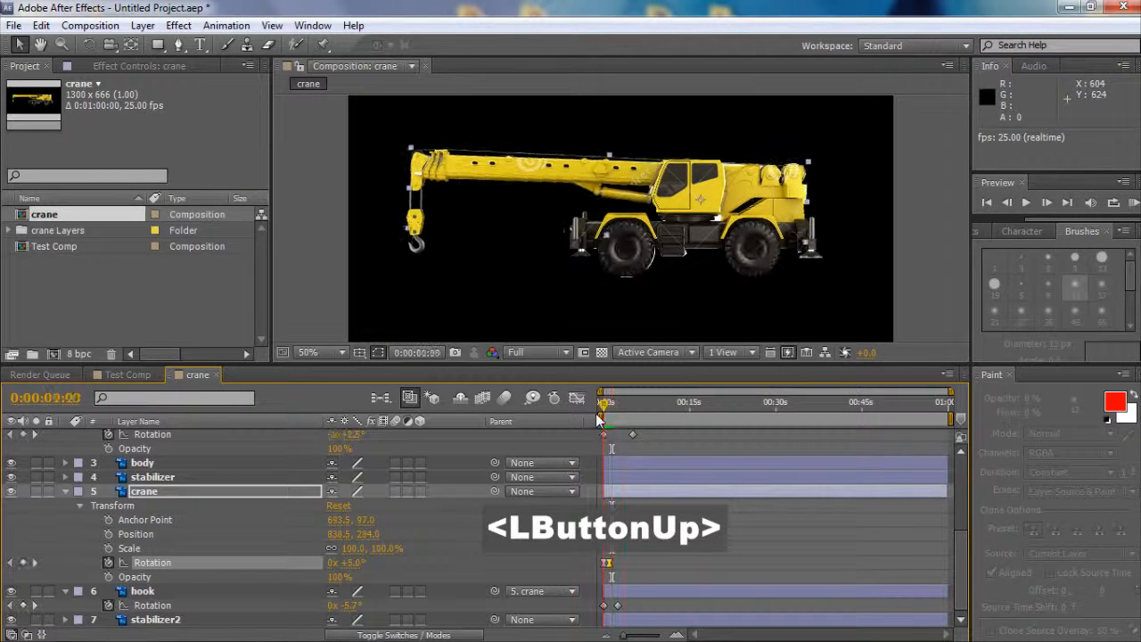
{"action": "key", "text": "space"}
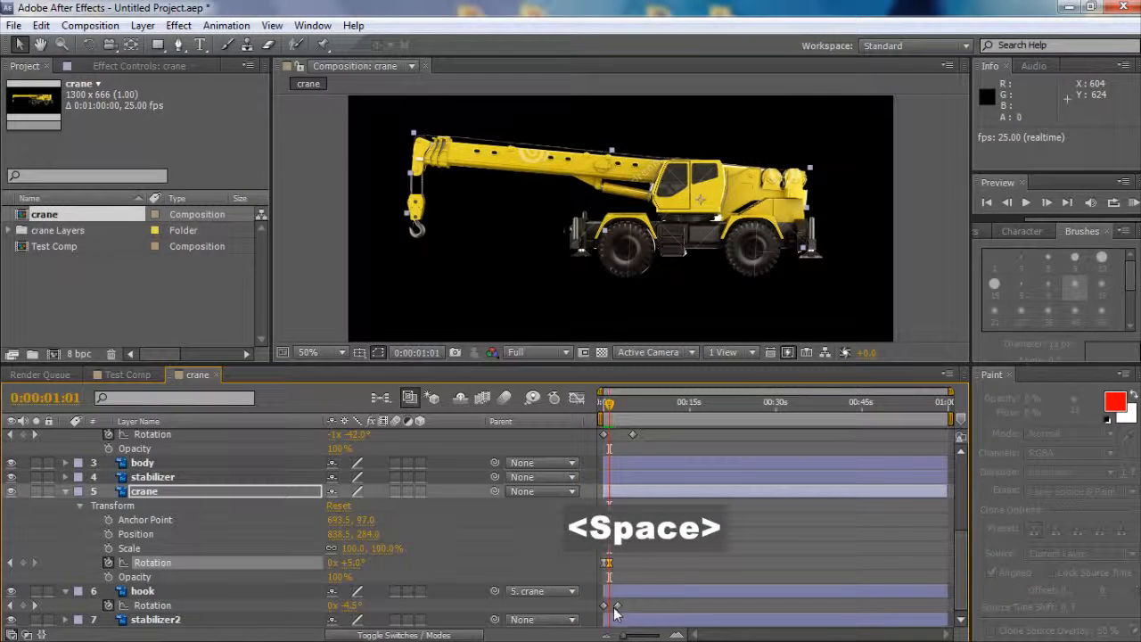
{"action": "key", "text": "ctrl+z"}
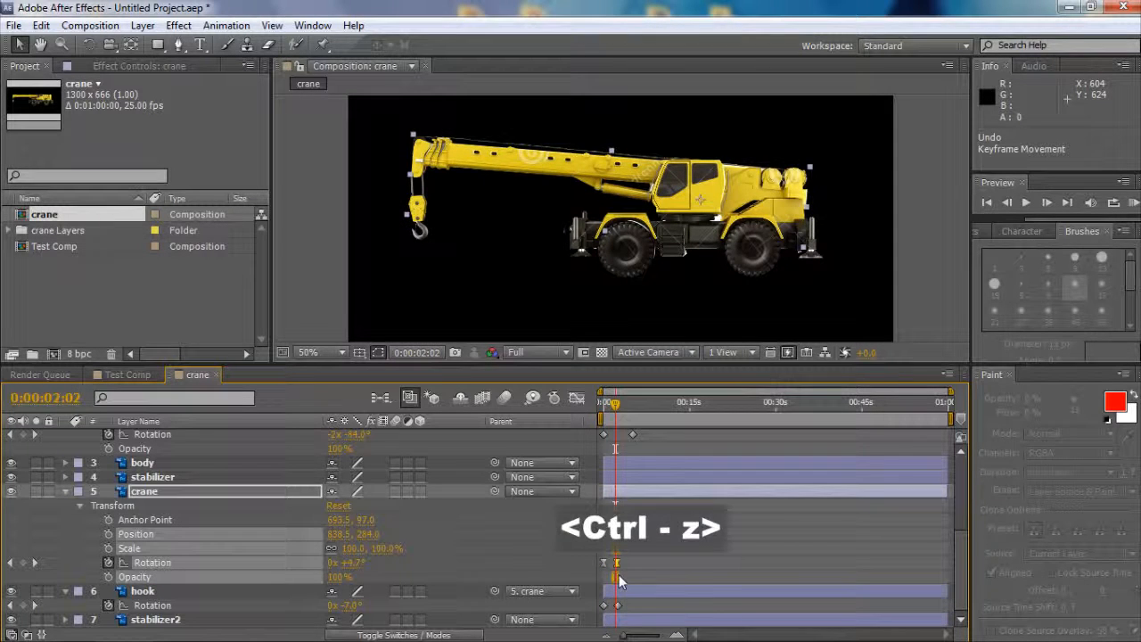
Step: Try Toggle Hold Keyframe on the crane layer's Rotation keyframe at 0:00:02:08 and play the animation
{"action": "left_click_drag", "start_coordinate": [609, 409], "coordinate": [583, 407]}
{"action": "left_click", "coordinate": [621, 573]}
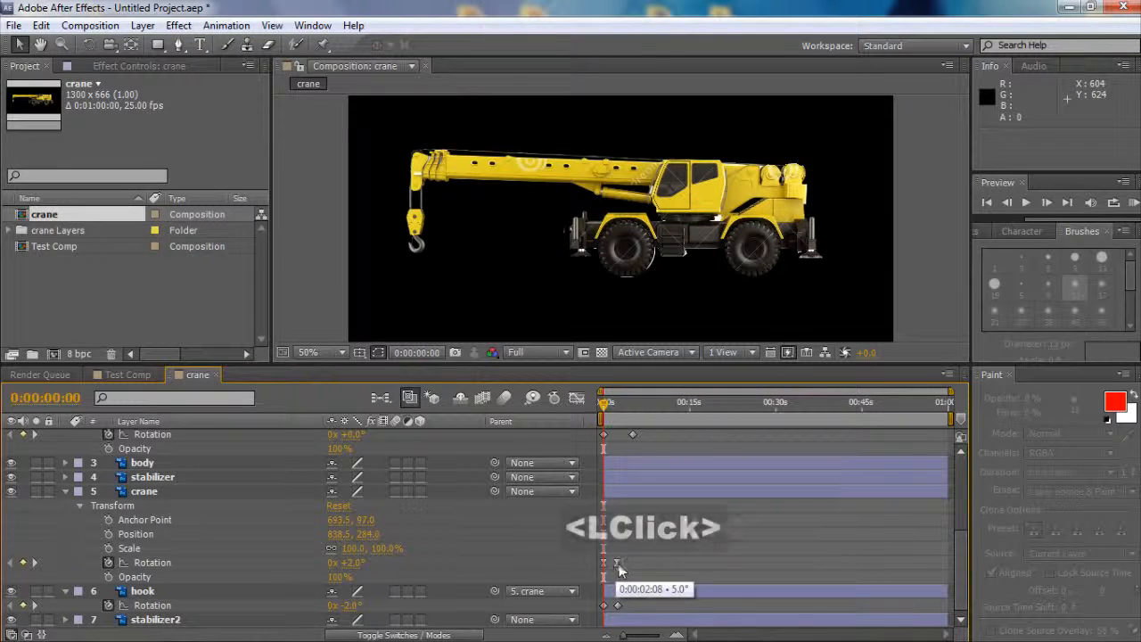
{"action": "left_click", "coordinate": [620, 569]}
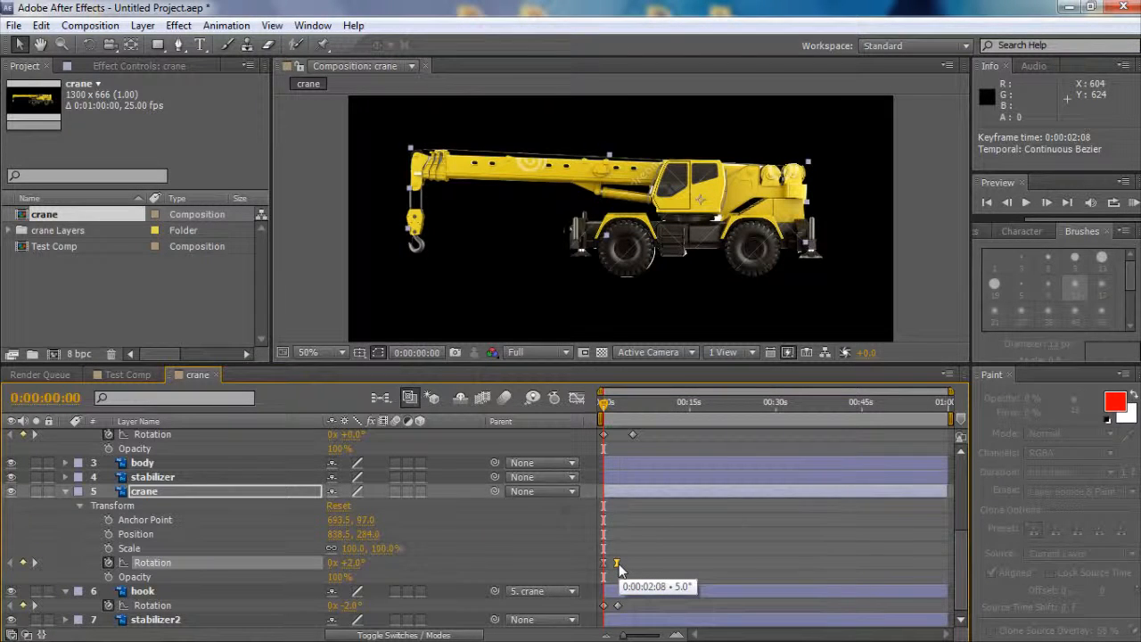
{"action": "right_click", "coordinate": [619, 569]}
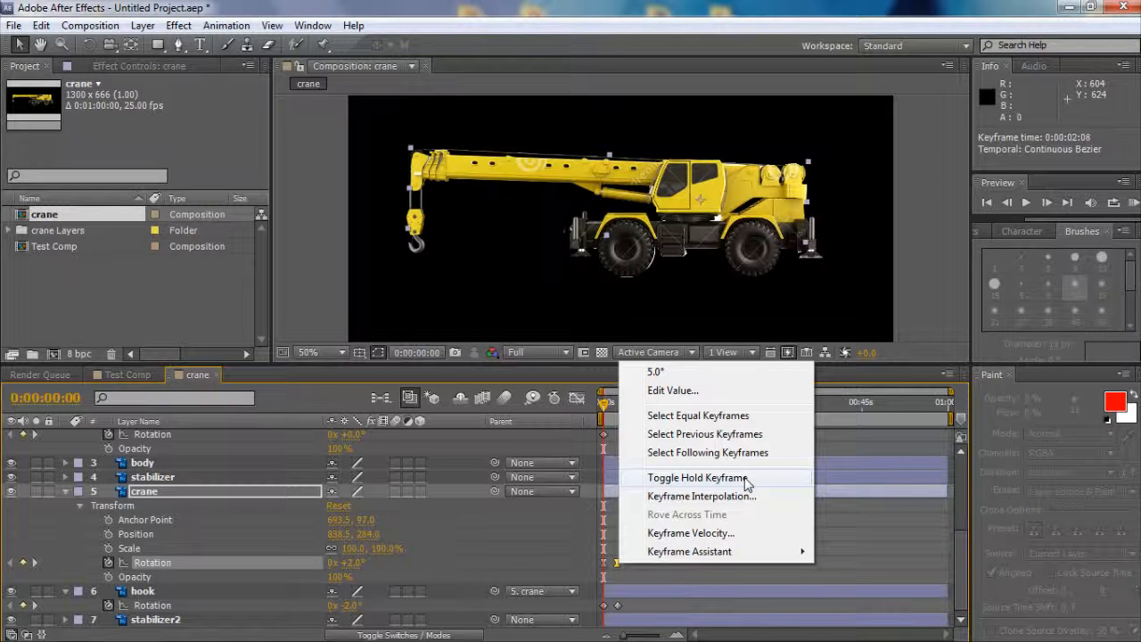
{"action": "left_click", "coordinate": [700, 482]}
{"action": "key", "text": "space"}
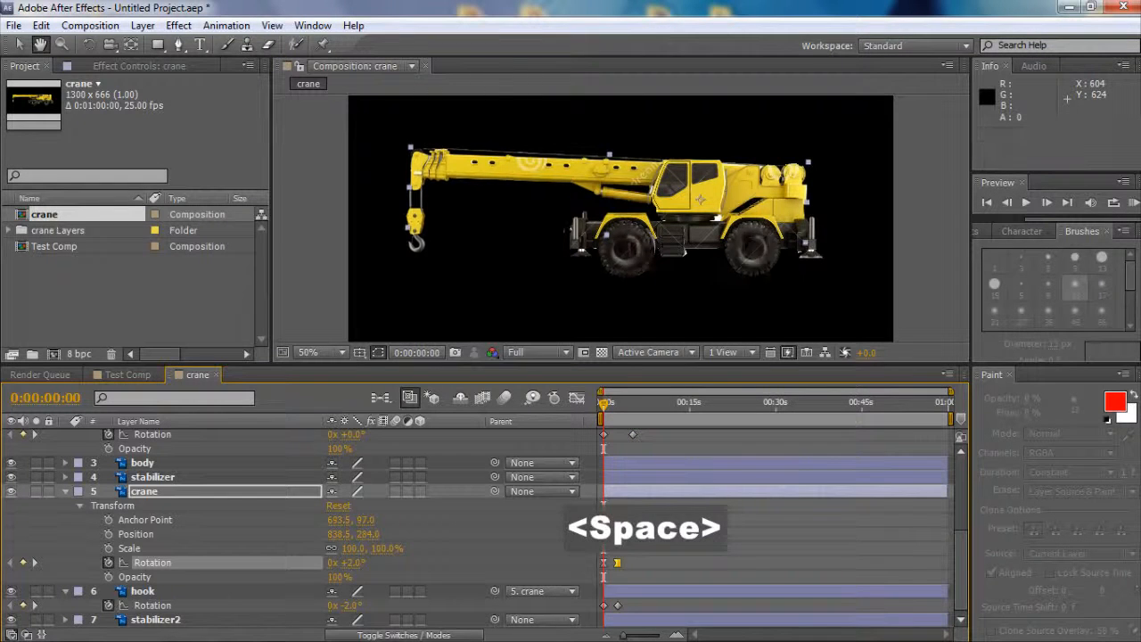
Step: Try Toggle Hold Keyframe on the crane layer's first Rotation keyframe and play the animation from the start
{"action": "right_click", "coordinate": [605, 568]}
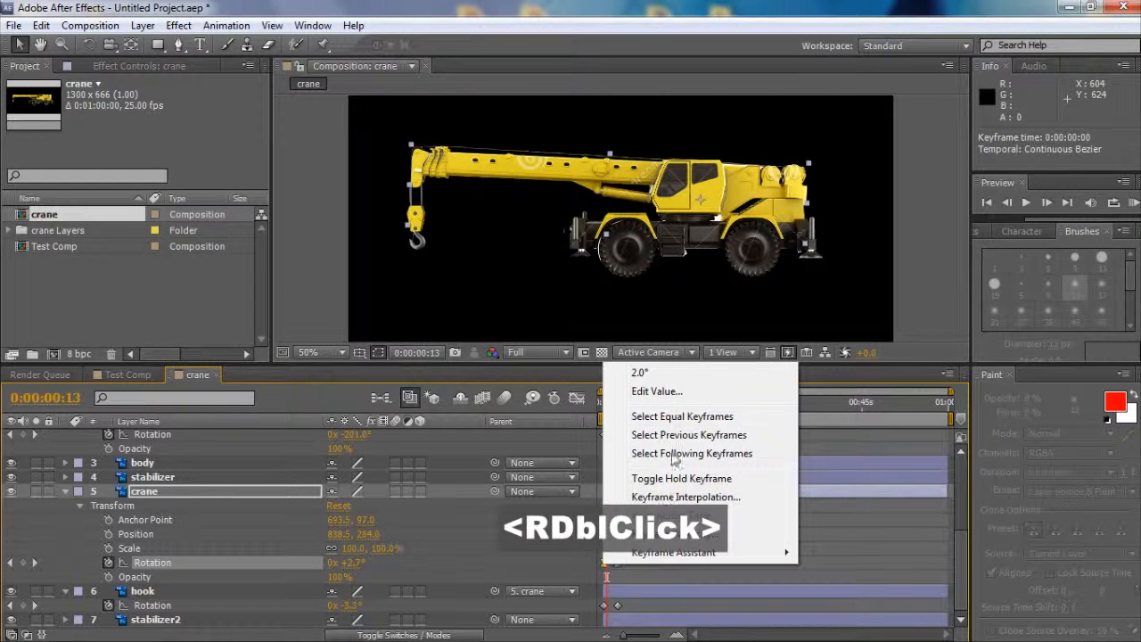
{"action": "left_click", "coordinate": [704, 478]}
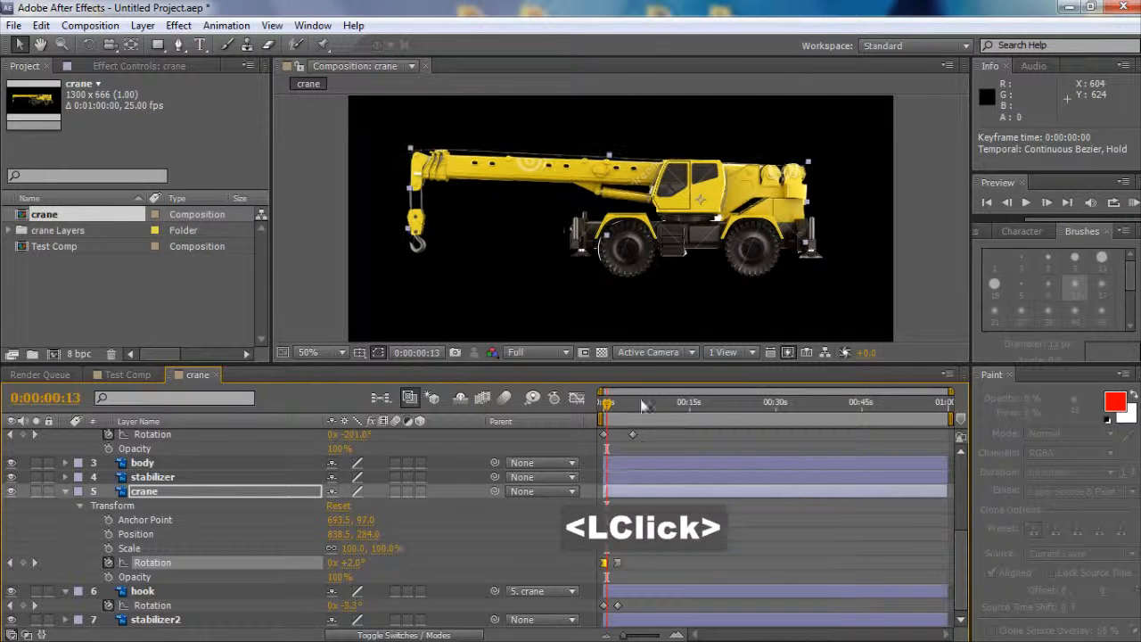
{"action": "left_click", "coordinate": [611, 408]}
{"action": "key", "text": "space"}
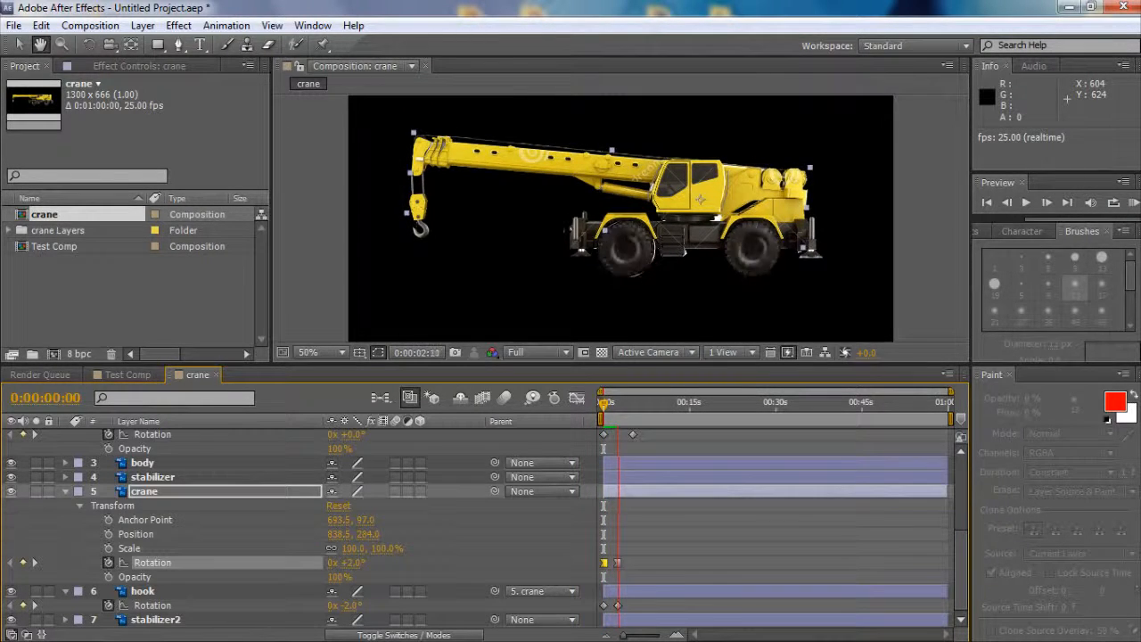
{"action": "key", "text": "space"}
Step: Apply Easy Ease to both Rotation keyframes of the crane layer
{"action": "left_click", "coordinate": [618, 532]}
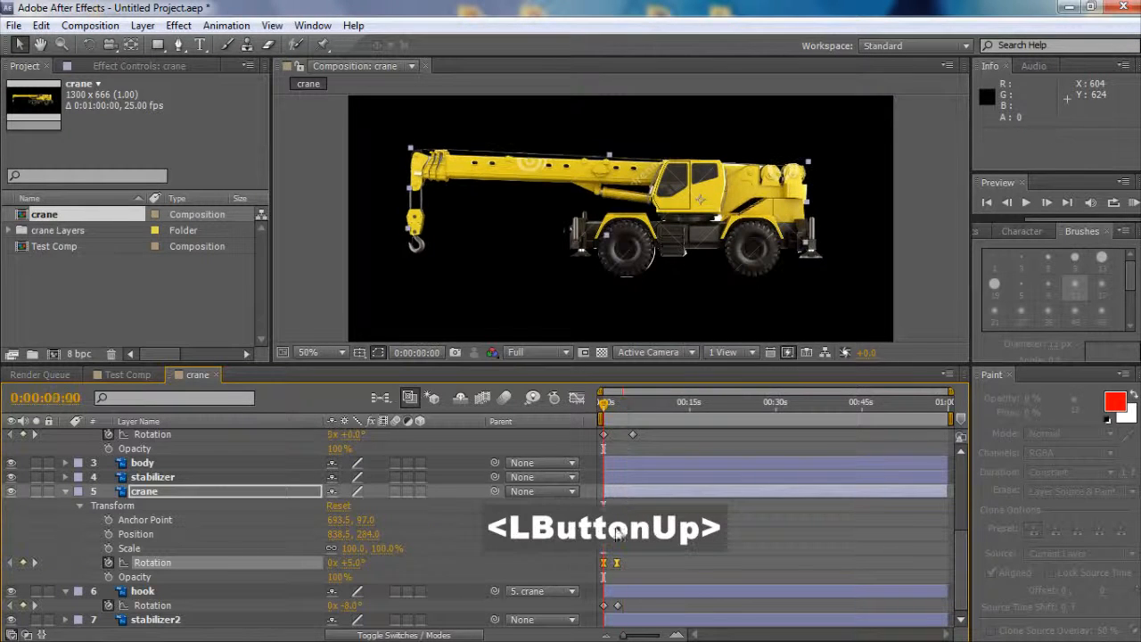
{"action": "left_click", "coordinate": [621, 564]}
{"action": "left_click_drag", "start_coordinate": [617, 563], "coordinate": [582, 573]}
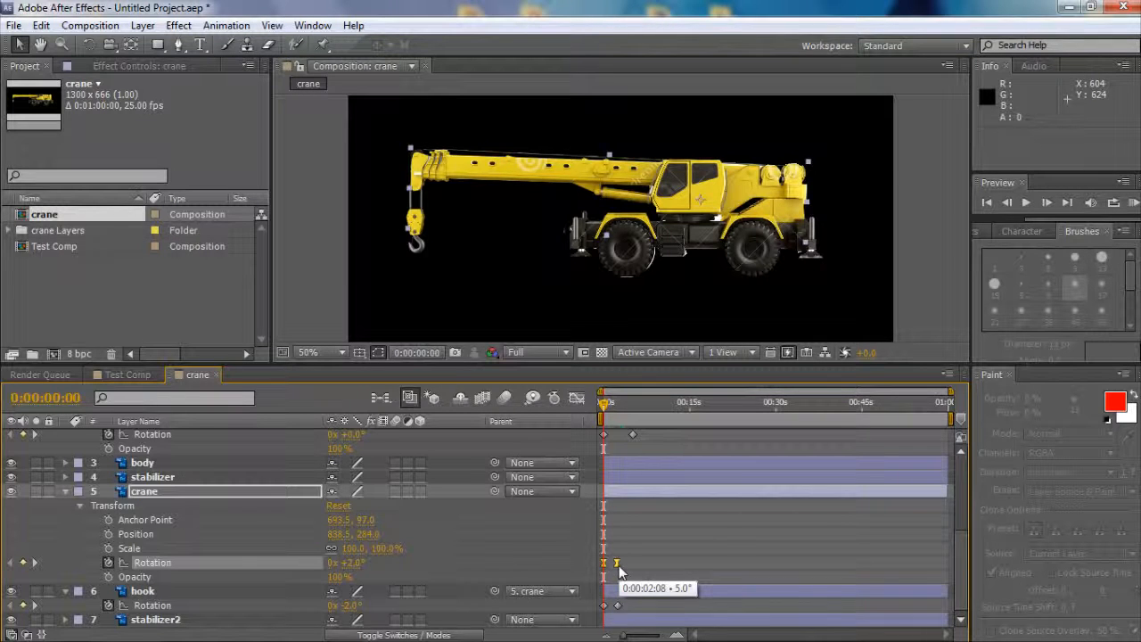
{"action": "key", "text": "F9"}
{"action": "left_click", "coordinate": [640, 591]}
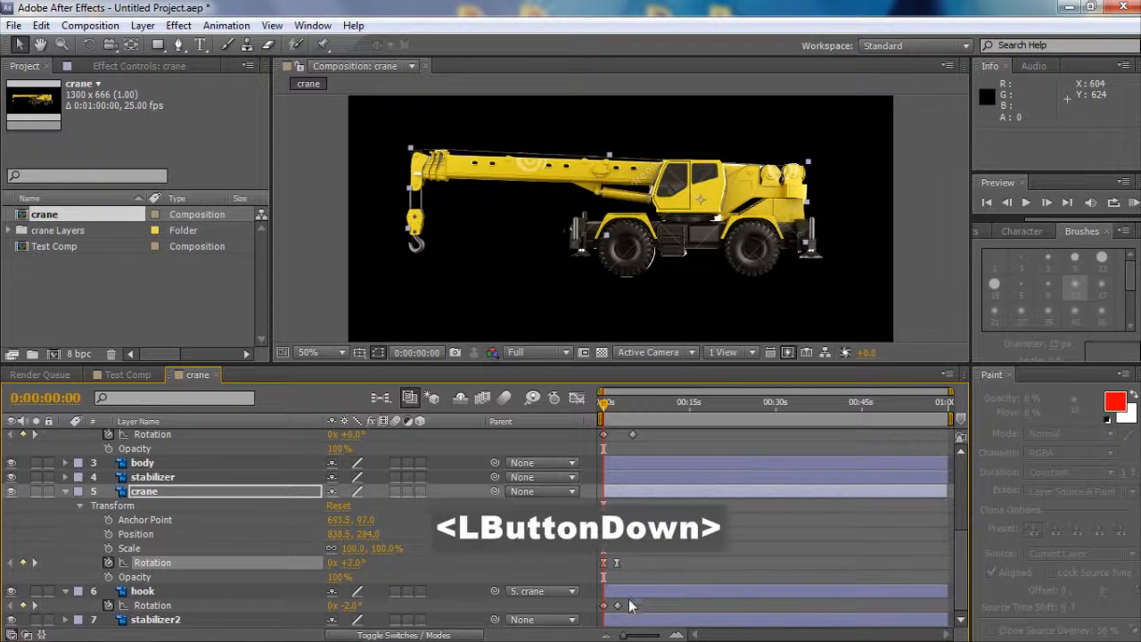
Step: Apply Easy Ease to both Rotation keyframes of the hook layer and play the animation
{"action": "key", "text": "ctrl+z"}
{"action": "left_click", "coordinate": [617, 606]}
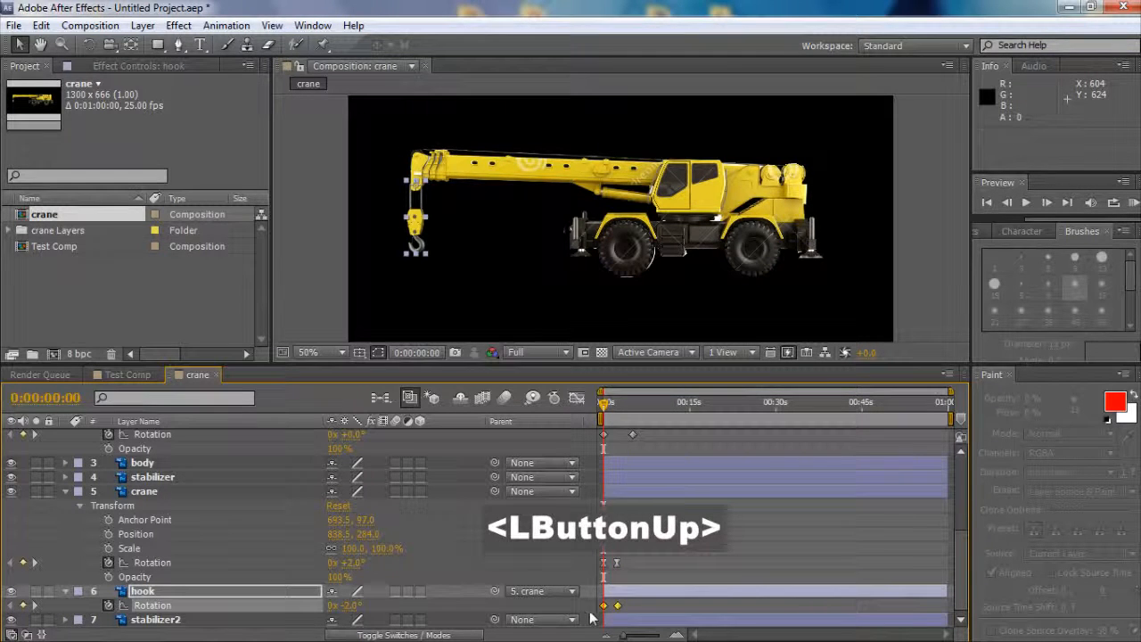
{"action": "key", "text": "F9"}
{"action": "key", "text": "space"}
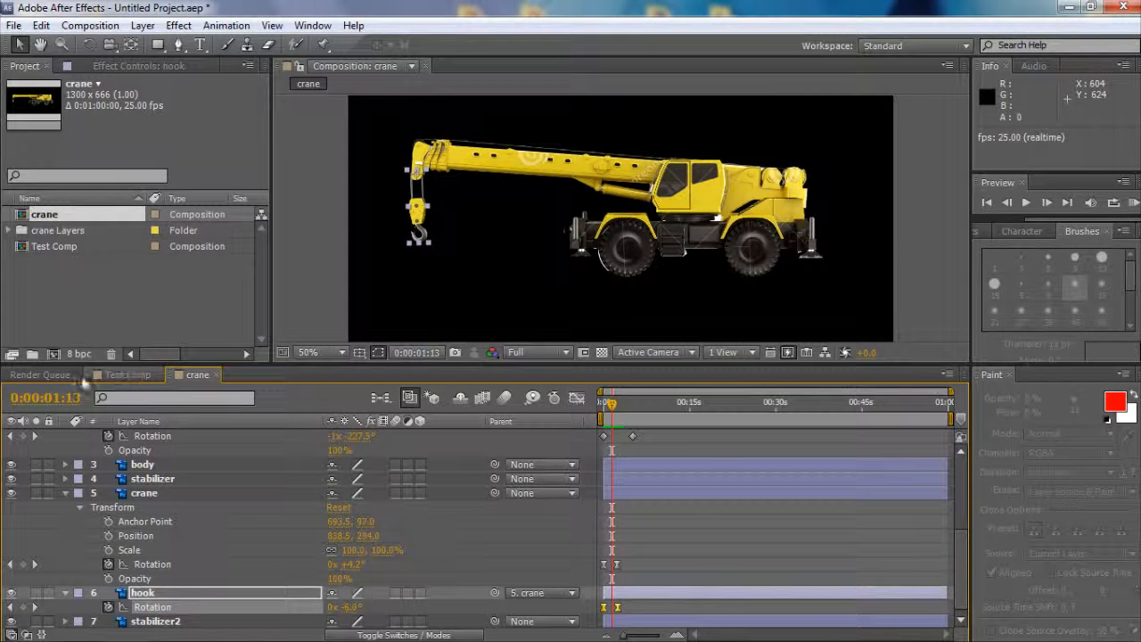
Step: Add the crane composition as a layer in Test Comp and position it at 632.0, 334.0
{"action": "left_click", "coordinate": [114, 376]}
{"action": "scroll", "coordinate": [570, 211], "scroll_direction": "down", "scroll_amount": 2}
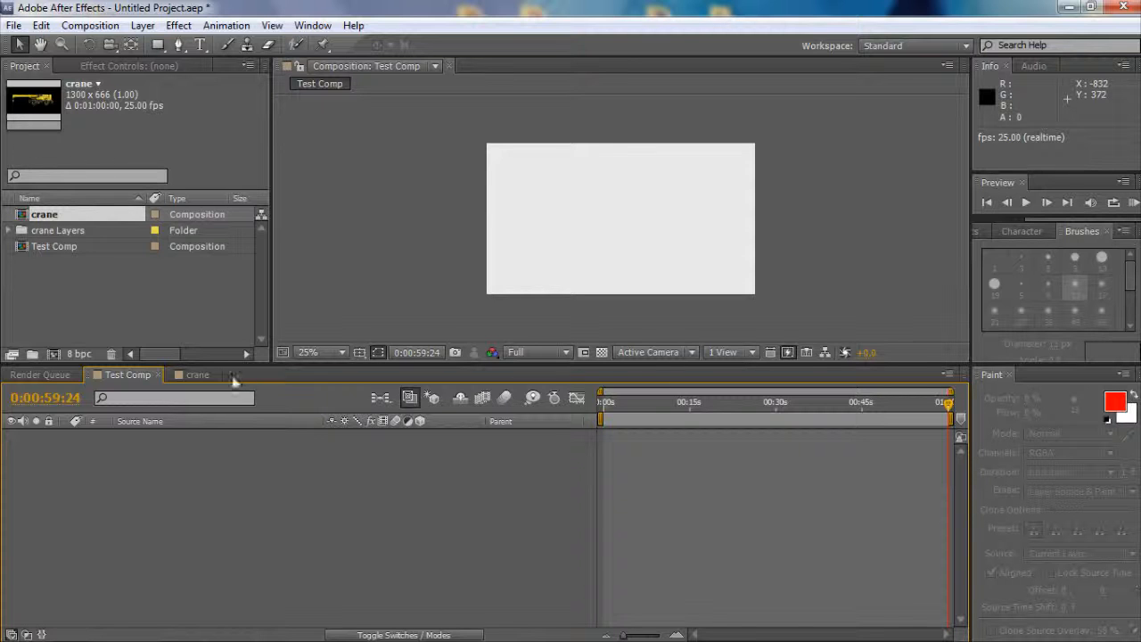
{"action": "left_click_drag", "start_coordinate": [61, 215], "coordinate": [631, 230]}
{"action": "scroll", "coordinate": [631, 231], "scroll_direction": "up", "scroll_amount": 2}
{"action": "mouse_move", "coordinate": [684, 206]}
{"action": "left_mouse_down"}
{"action": "mouse_move", "coordinate": [685, 234]}
{"action": "mouse_move", "coordinate": [683, 214]}
{"action": "left_mouse_up"}
{"action": "scroll", "coordinate": [685, 234], "scroll_direction": "down", "scroll_amount": 2}
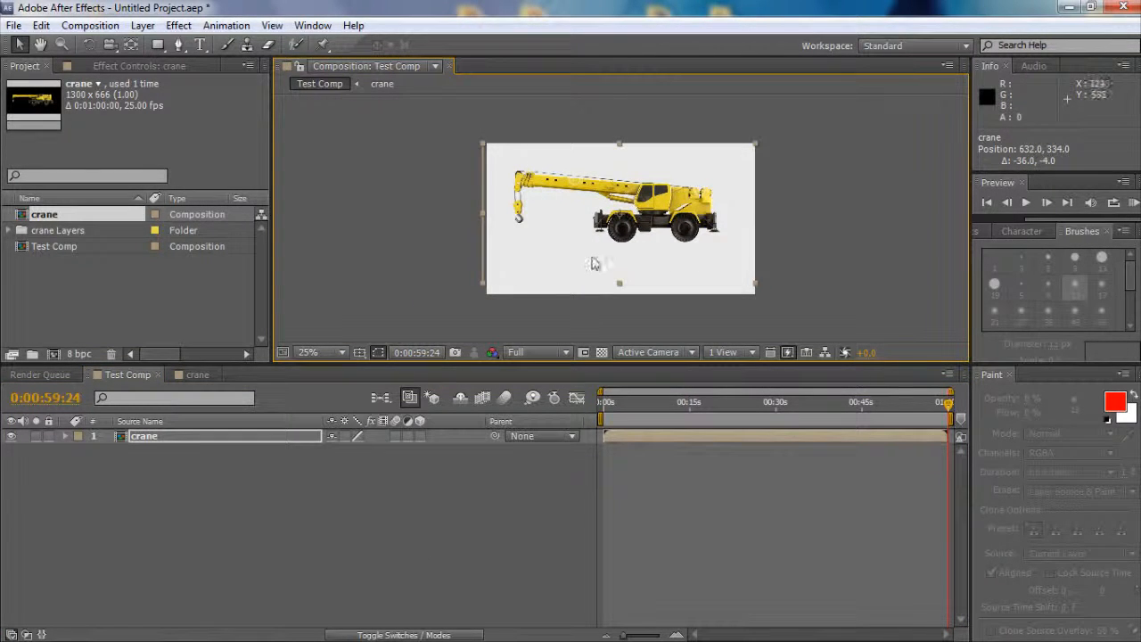
Step: In the crane composition, draw a region of interest around the crane from about 104, 96 to 1140, 472 and crop the comp to it
{"action": "left_click", "coordinate": [197, 375]}
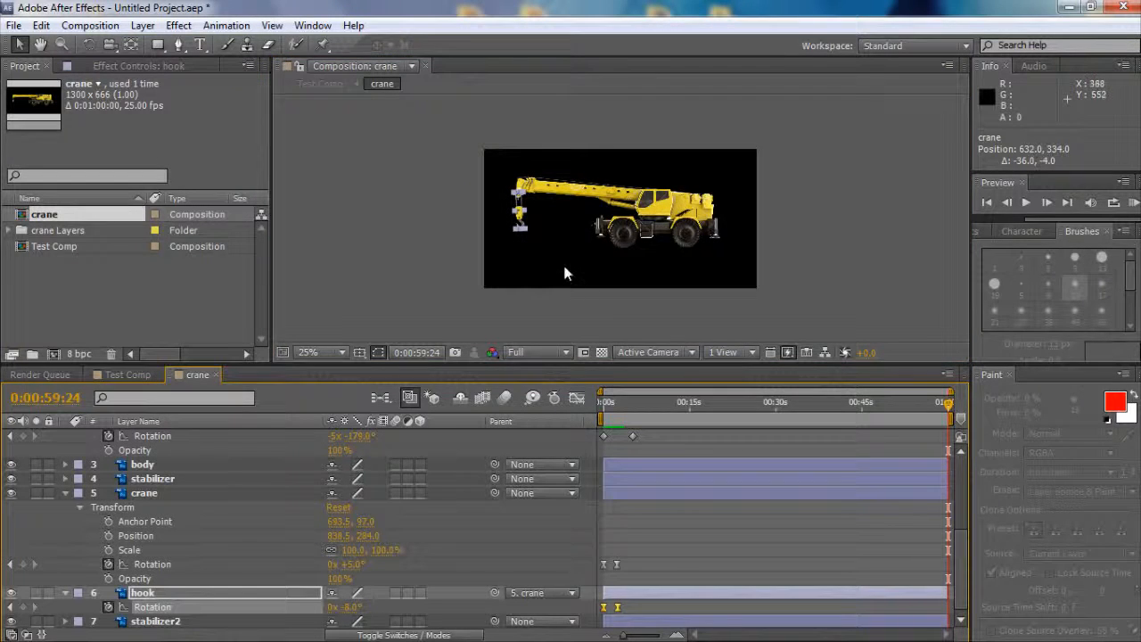
{"action": "left_click", "coordinate": [585, 353]}
{"action": "left_click_drag", "start_coordinate": [504, 166], "coordinate": [725, 250]}
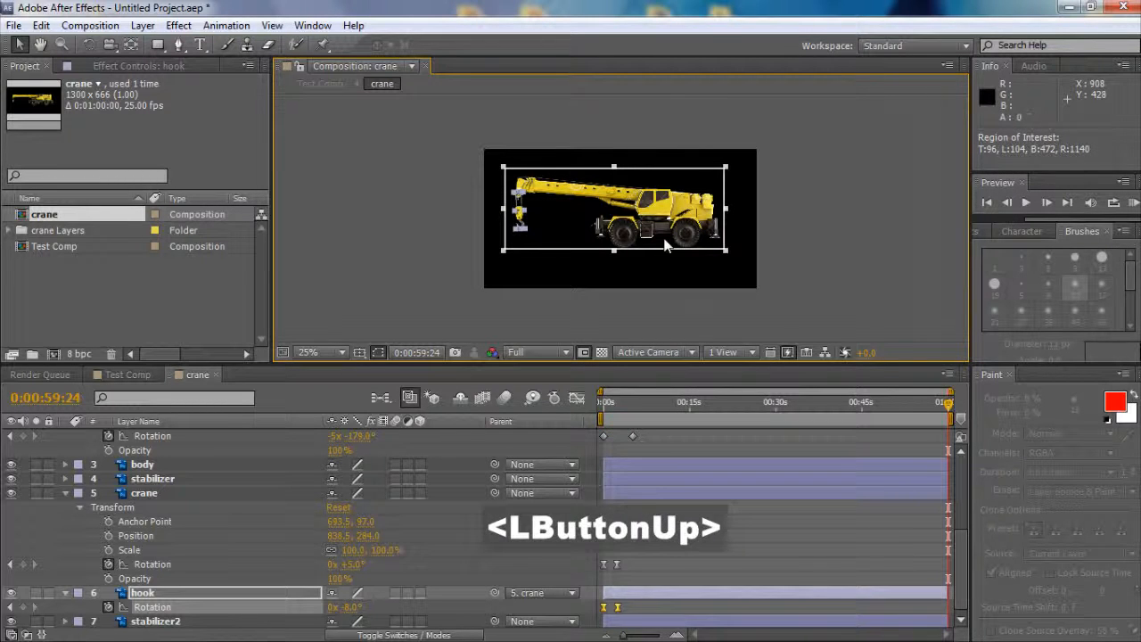
{"action": "left_click", "coordinate": [89, 25]}
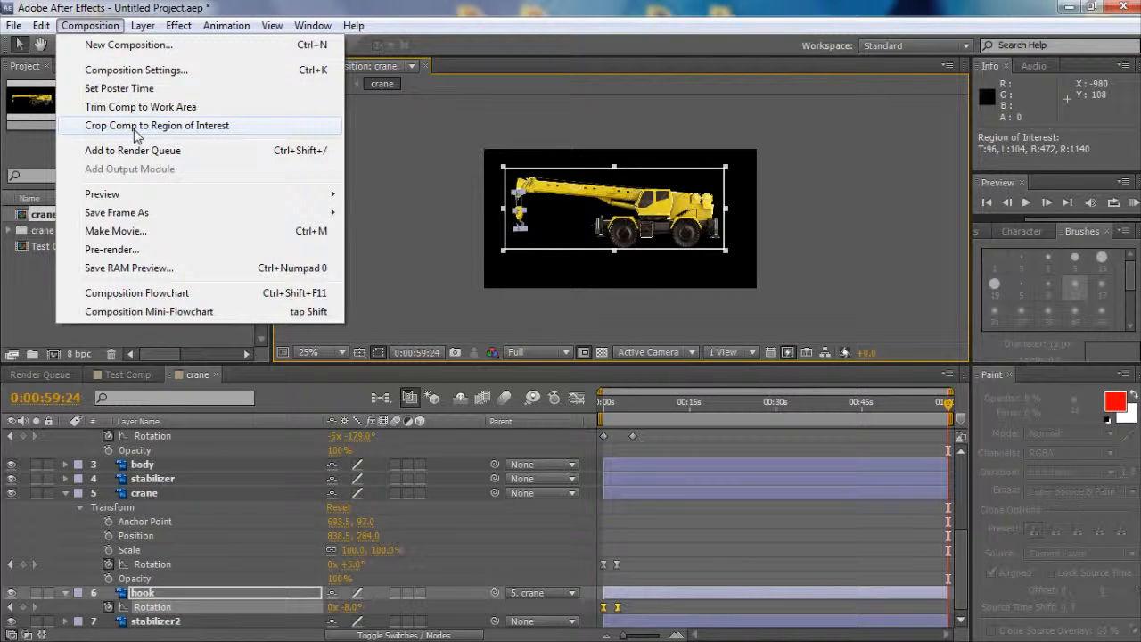
{"action": "left_click", "coordinate": [195, 134]}
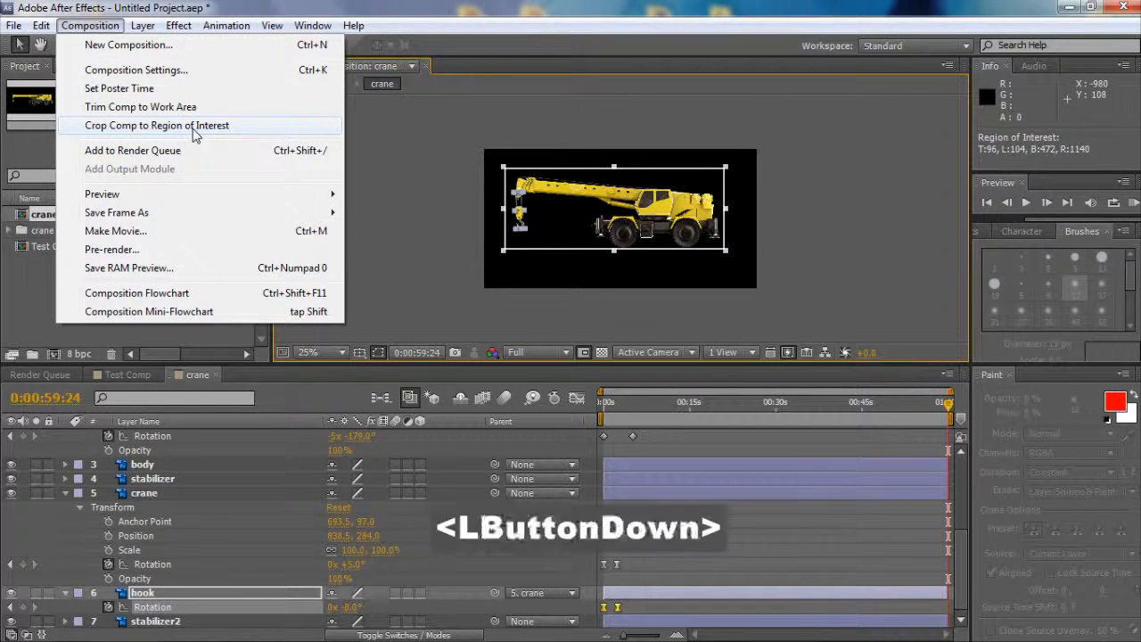
Step: Return to Test Comp and reposition the cropped crane layer at about 648.0, 410.0
{"action": "scroll", "coordinate": [785, 268], "scroll_direction": "up", "scroll_amount": 2}
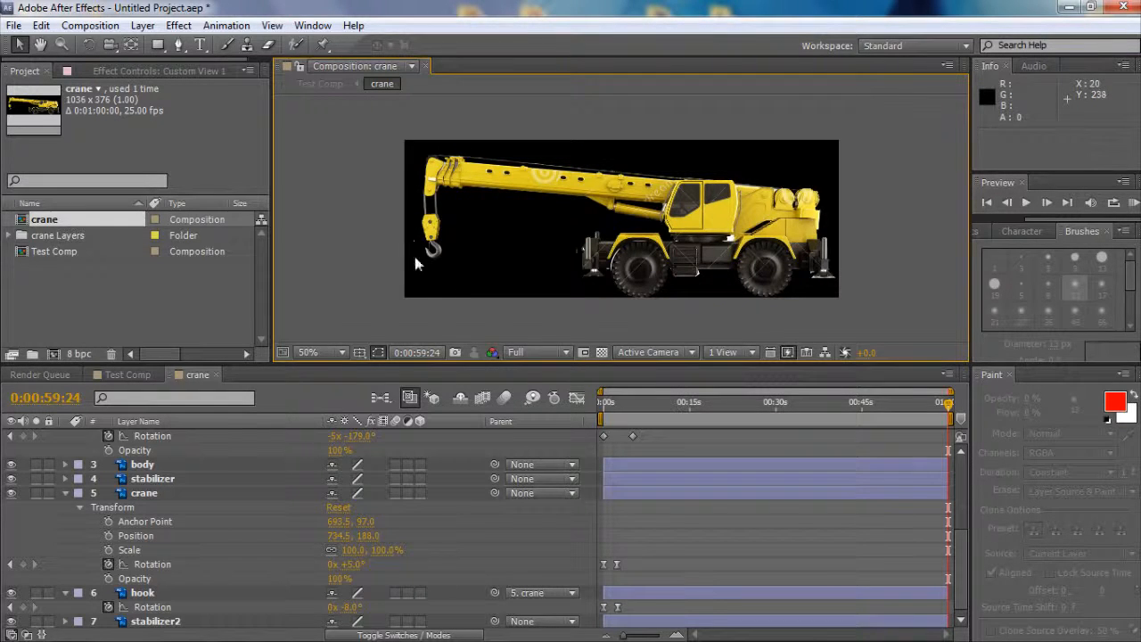
{"action": "left_click", "coordinate": [130, 375]}
{"action": "scroll", "coordinate": [618, 214], "scroll_direction": "up", "scroll_amount": 1}
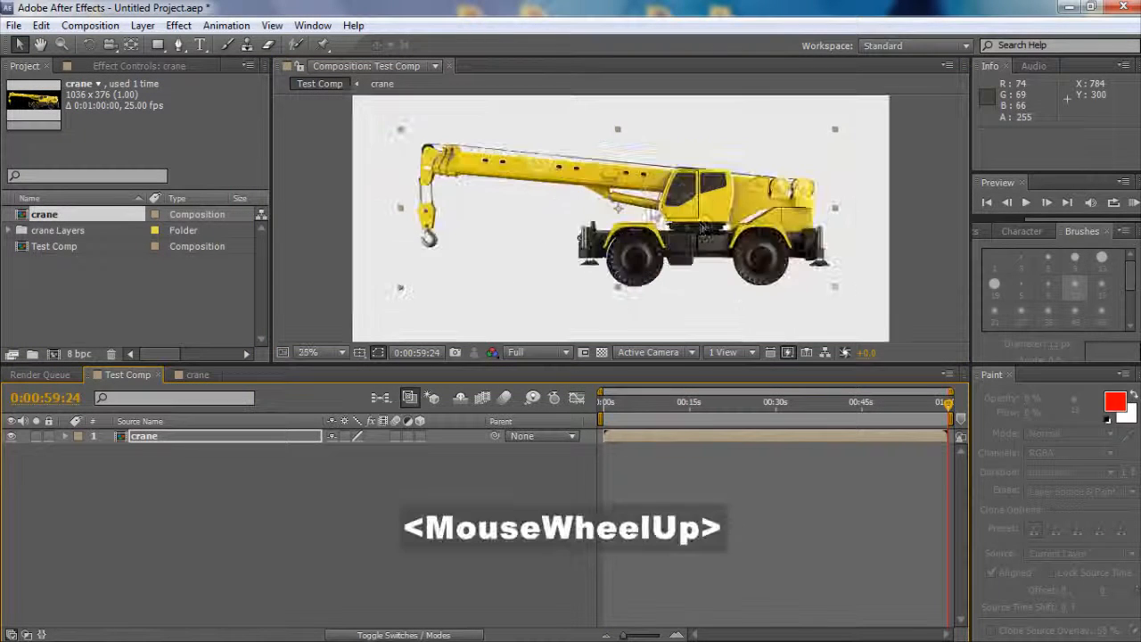
{"action": "scroll", "coordinate": [704, 230], "scroll_direction": "down", "scroll_amount": 1}
{"action": "left_click_drag", "start_coordinate": [727, 236], "coordinate": [725, 236]}
{"action": "scroll", "coordinate": [725, 235], "scroll_direction": "up", "scroll_amount": 1}
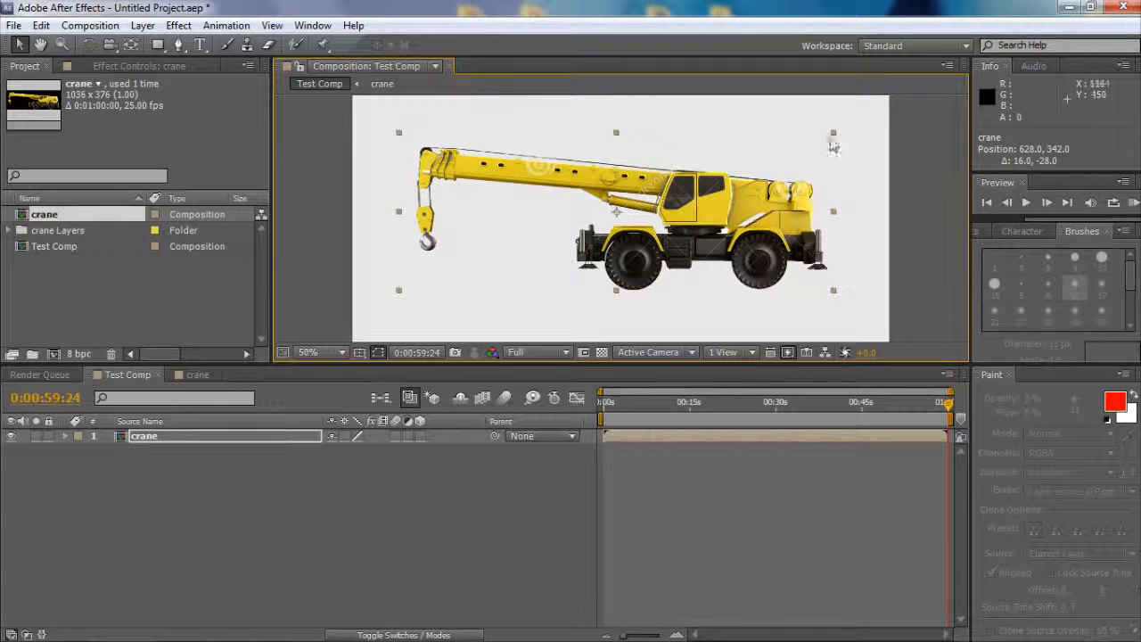
Step: Keyframe the crane layer's Position from 1764.0, 410.0 at 0:00:00:00 to past the frame's left edge at about 6 seconds, and play it
{"action": "scroll", "coordinate": [704, 196], "scroll_direction": "down", "scroll_amount": 1}
{"action": "key", "text": "Home"}
{"action": "key", "text": "p"}
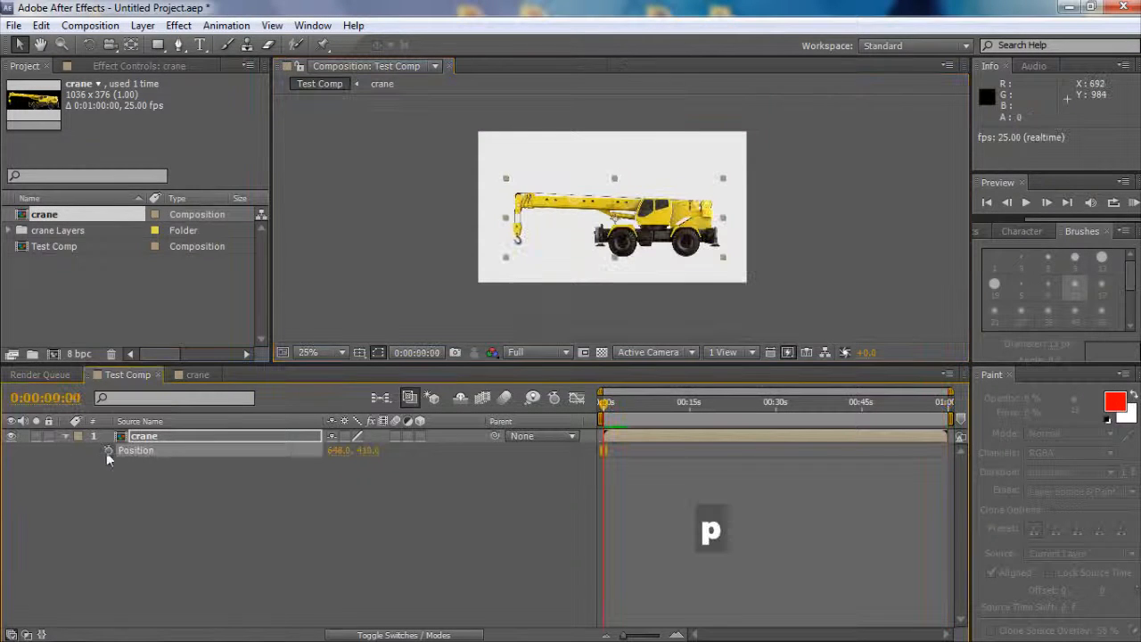
{"action": "left_click", "coordinate": [108, 450]}
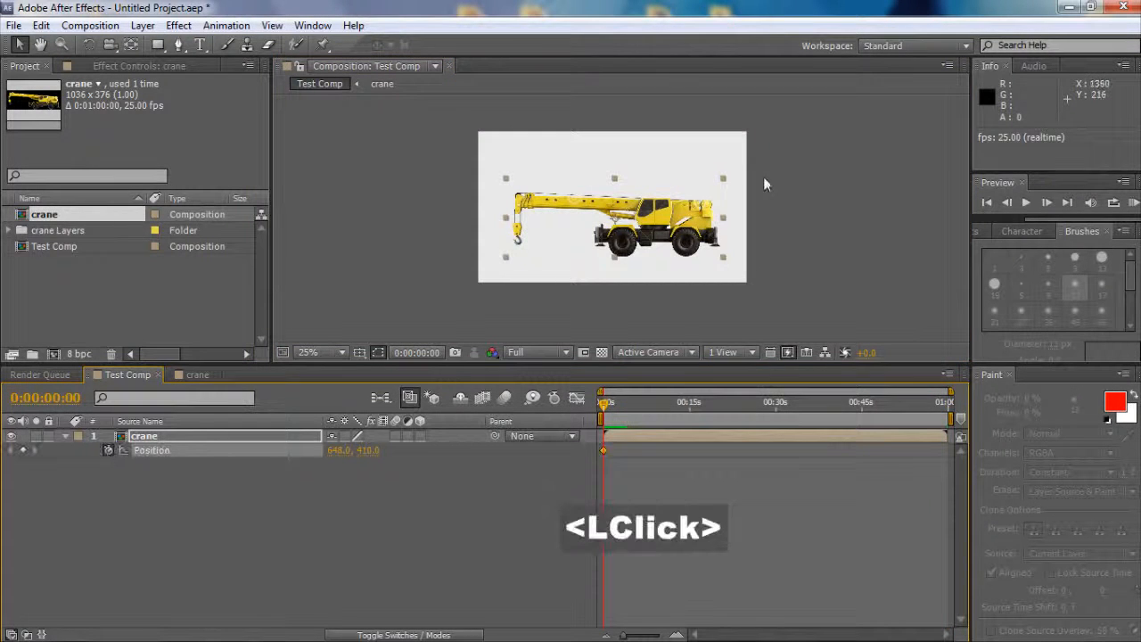
{"action": "left_click_drag", "start_coordinate": [683, 247], "coordinate": [380, 250]}
{"action": "key", "text": "space"}
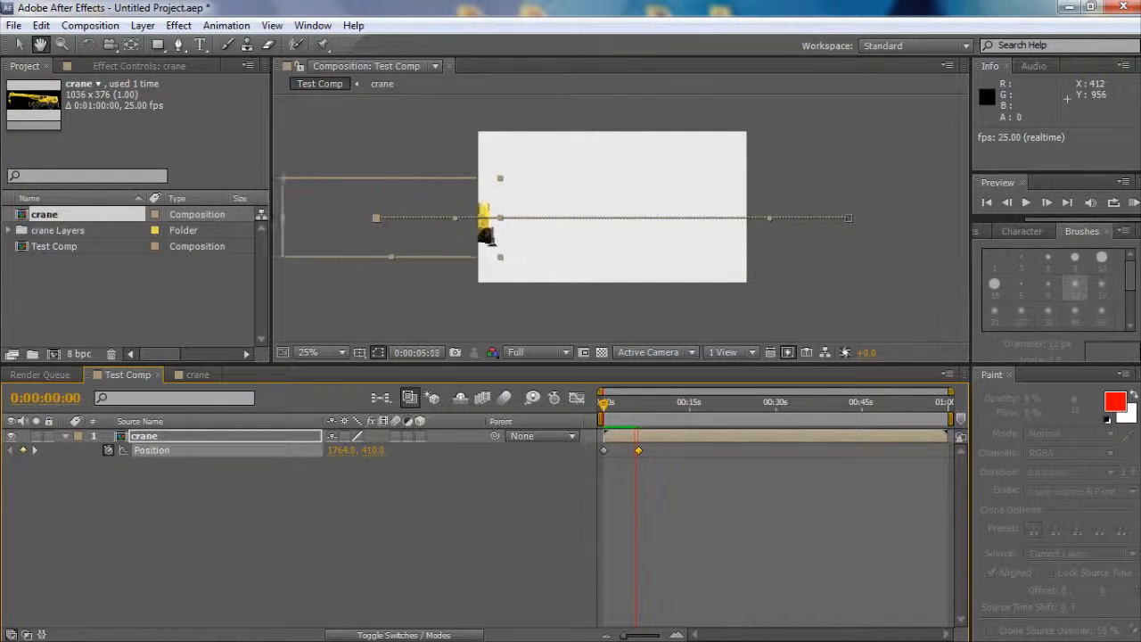
{"action": "key", "text": "space"}
{"action": "left_click", "coordinate": [635, 419]}
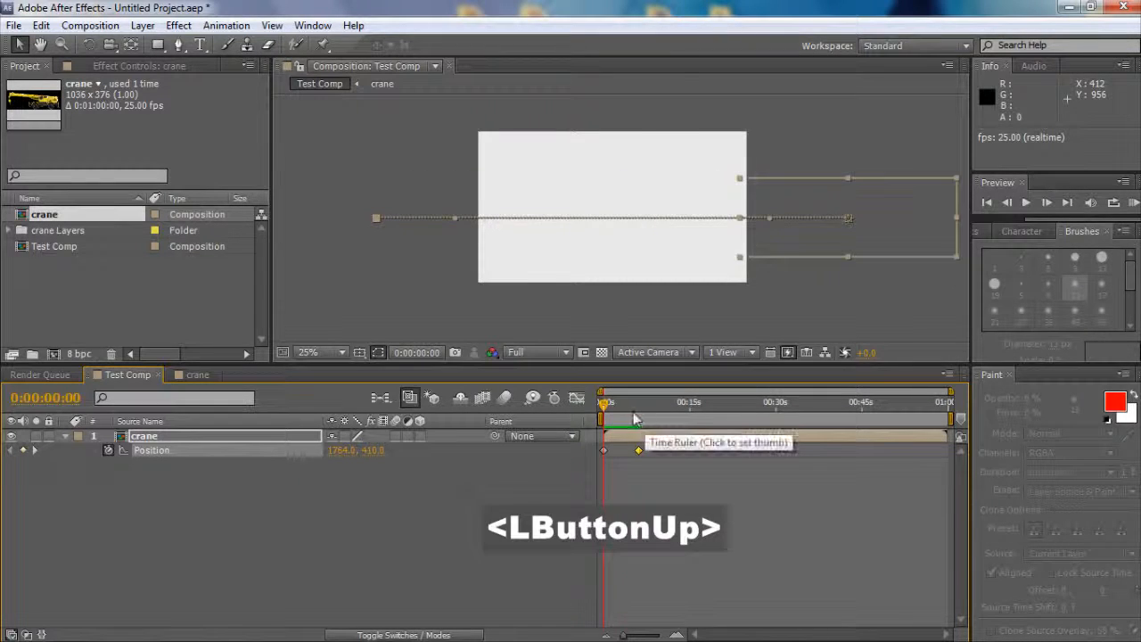
{"action": "key", "text": "space"}
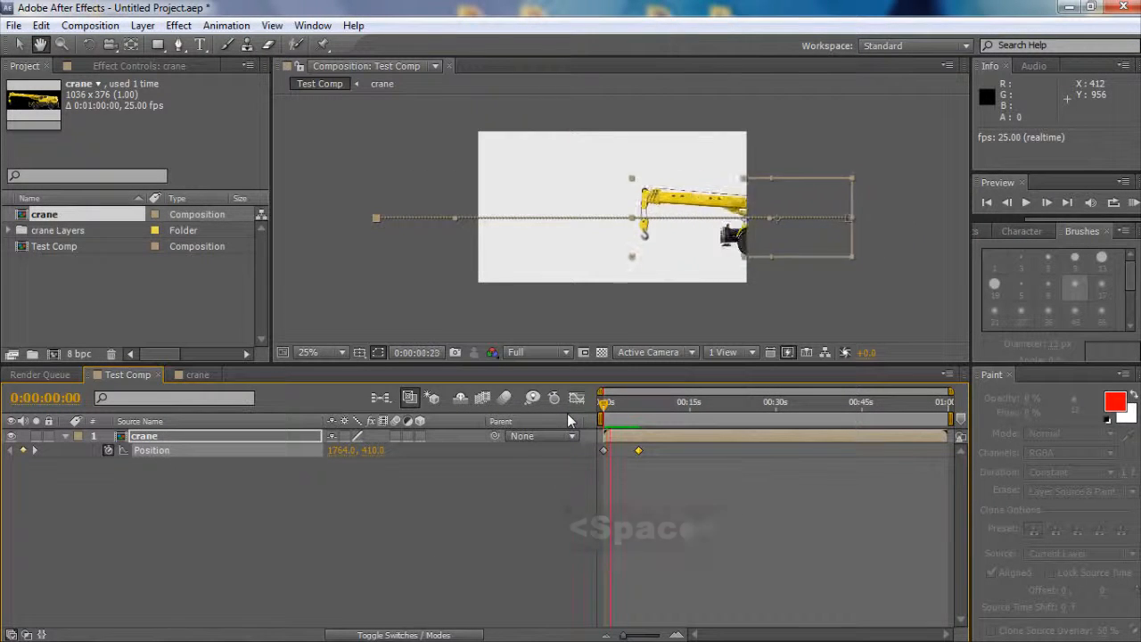
{"action": "key", "text": "space"}
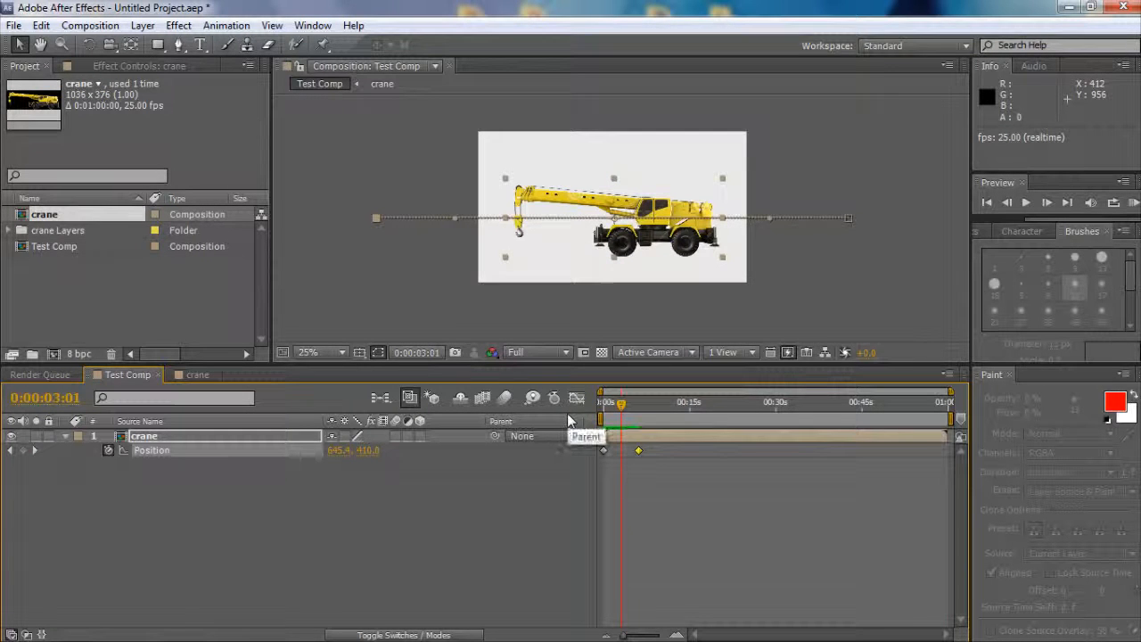
Step: Enable motion blur for the crane layer and the composition, and play the animation from the start
{"action": "left_click", "coordinate": [397, 437]}
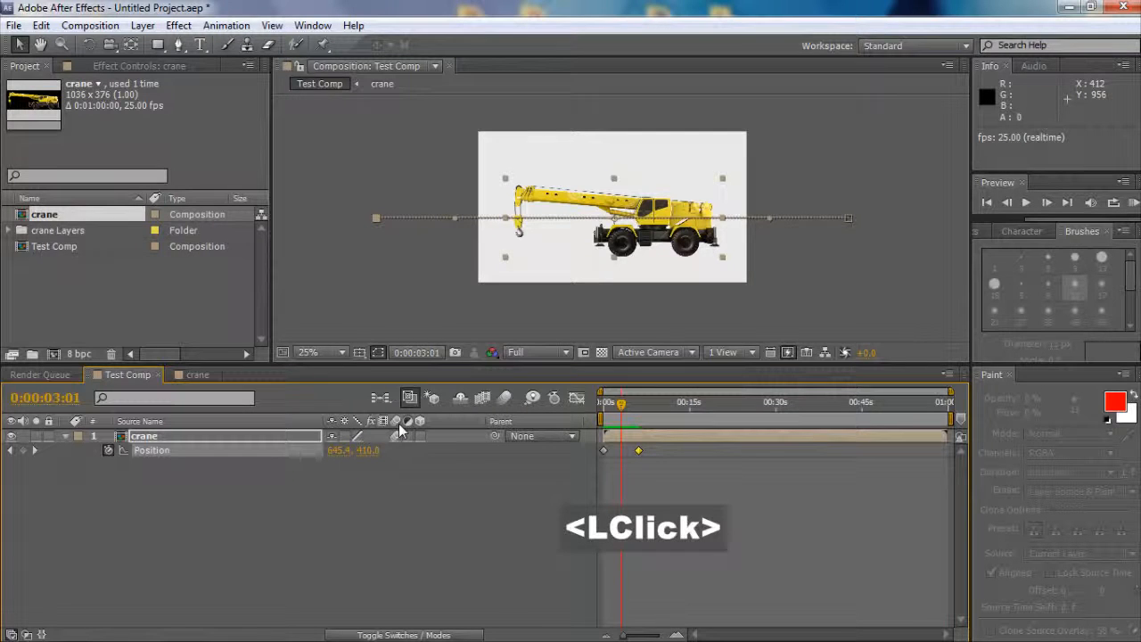
{"action": "left_click", "coordinate": [506, 398]}
{"action": "left_click_drag", "start_coordinate": [622, 402], "coordinate": [603, 403]}
{"action": "key", "text": "space"}
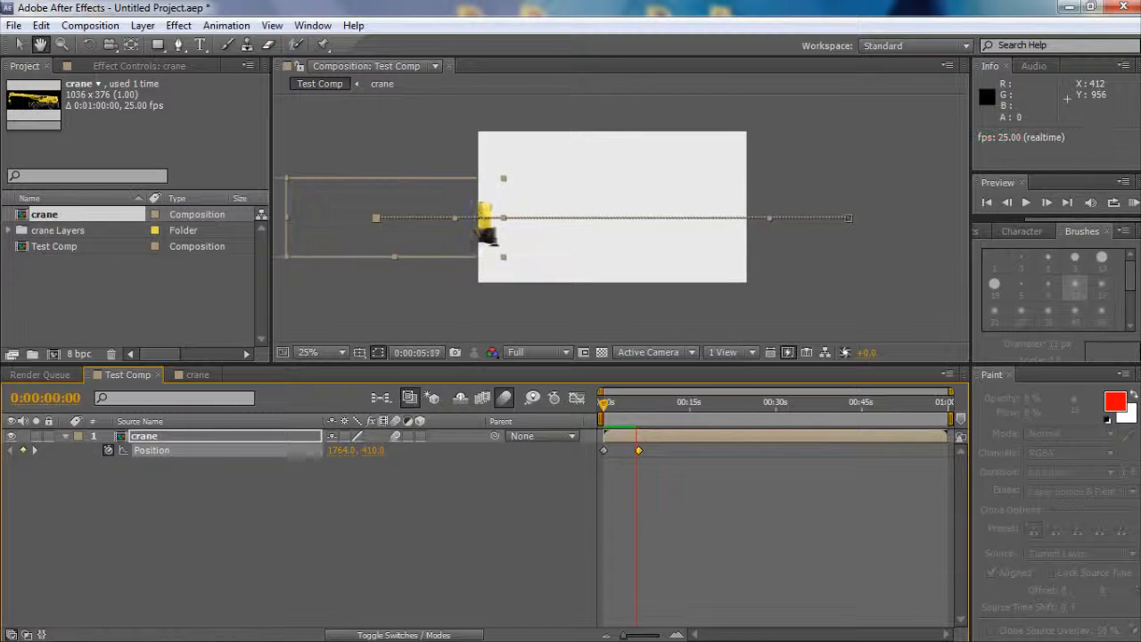
{"action": "key", "text": "space"}
{"action": "key", "text": "space"}
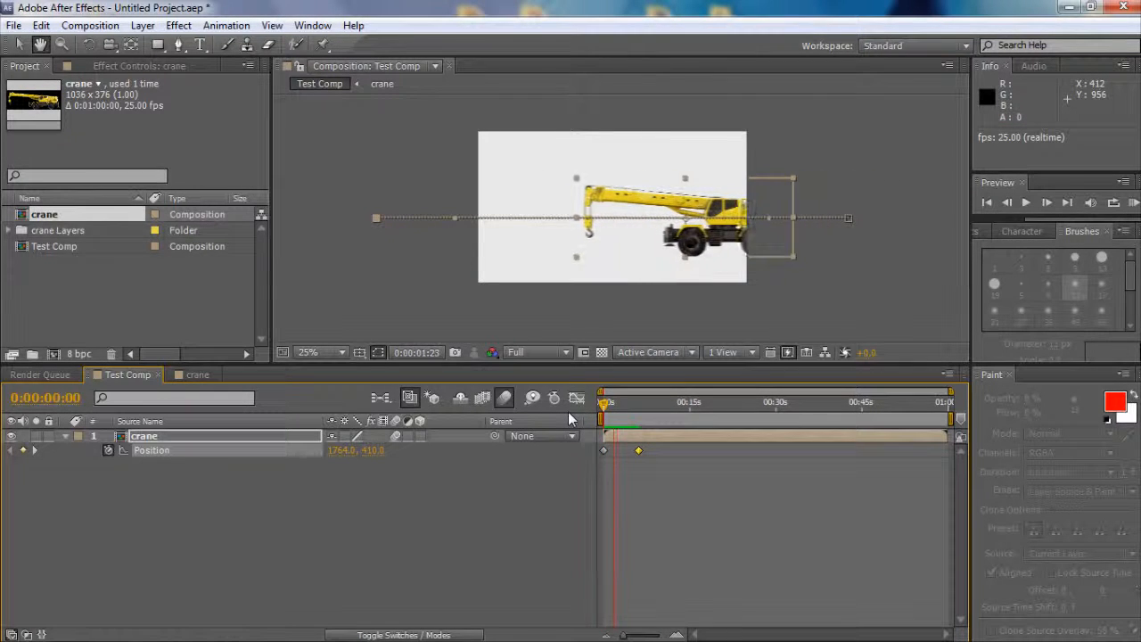
Step: Move the crane layer's second Position keyframe to about 0:00:02:02 and play the faster movement from the start
{"action": "left_click_drag", "start_coordinate": [624, 411], "coordinate": [616, 457]}
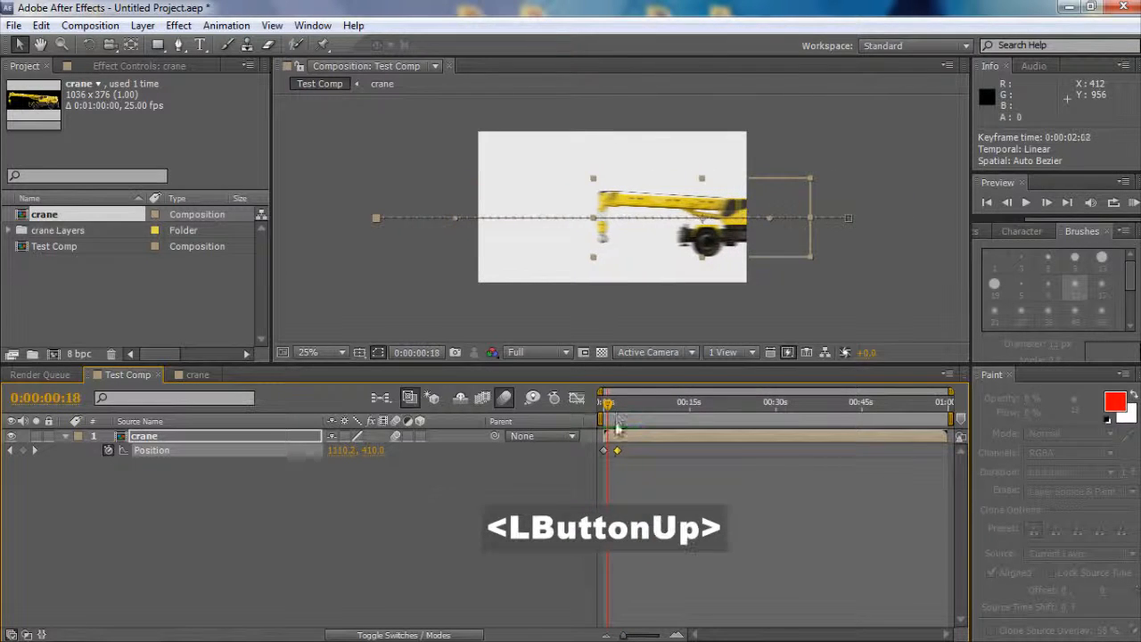
{"action": "left_click_drag", "start_coordinate": [607, 403], "coordinate": [577, 402]}
{"action": "key", "text": "space"}
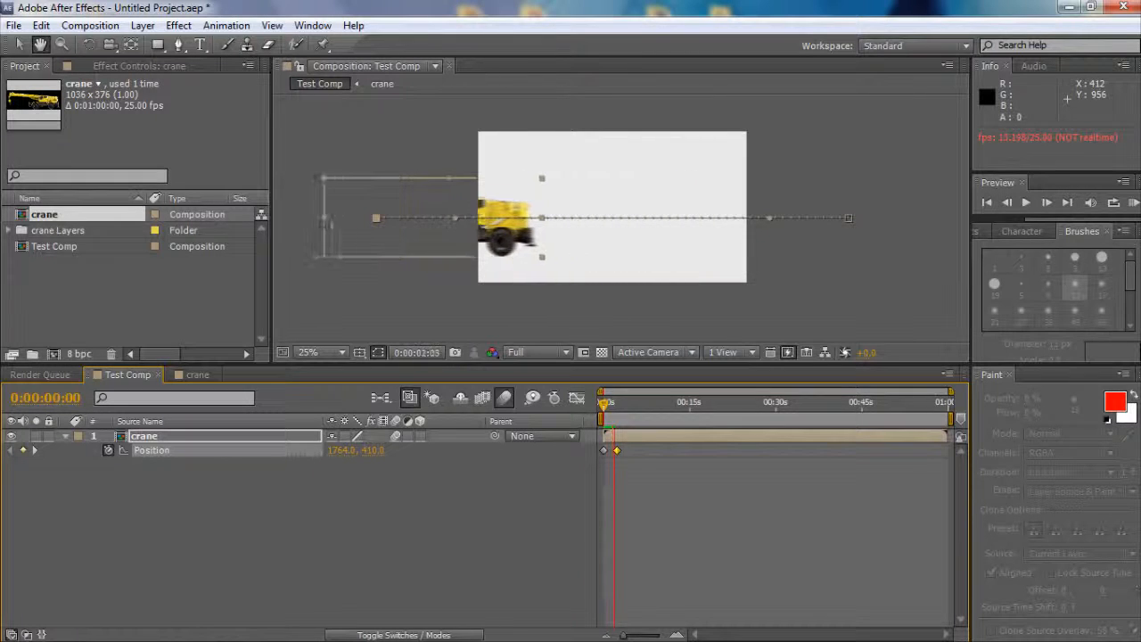
Step: Apply the Gaussian Blur effect to the crane layer and try out its Blurriness value
{"action": "left_click", "coordinate": [707, 266]}
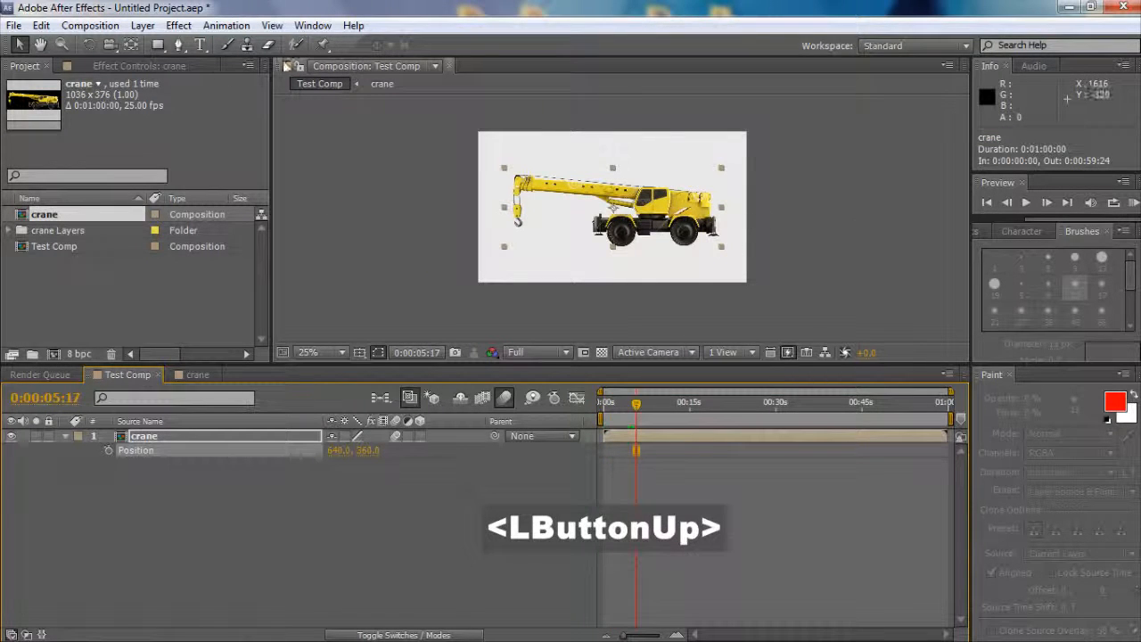
{"action": "left_click", "coordinate": [179, 28]}
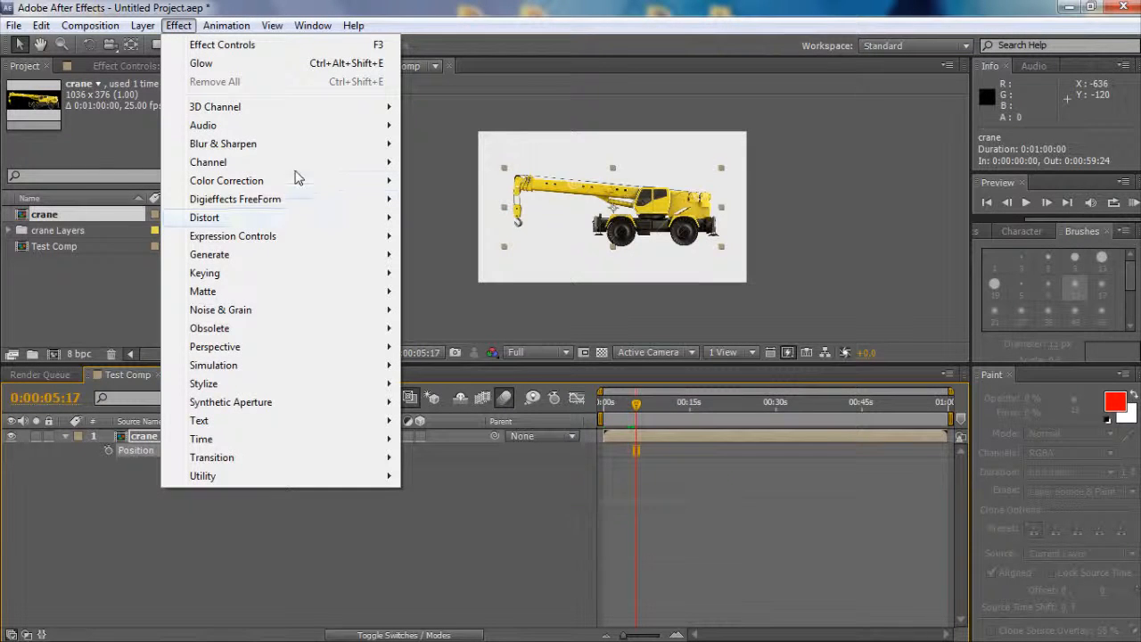
{"action": "mouse_move", "coordinate": [302, 152]}
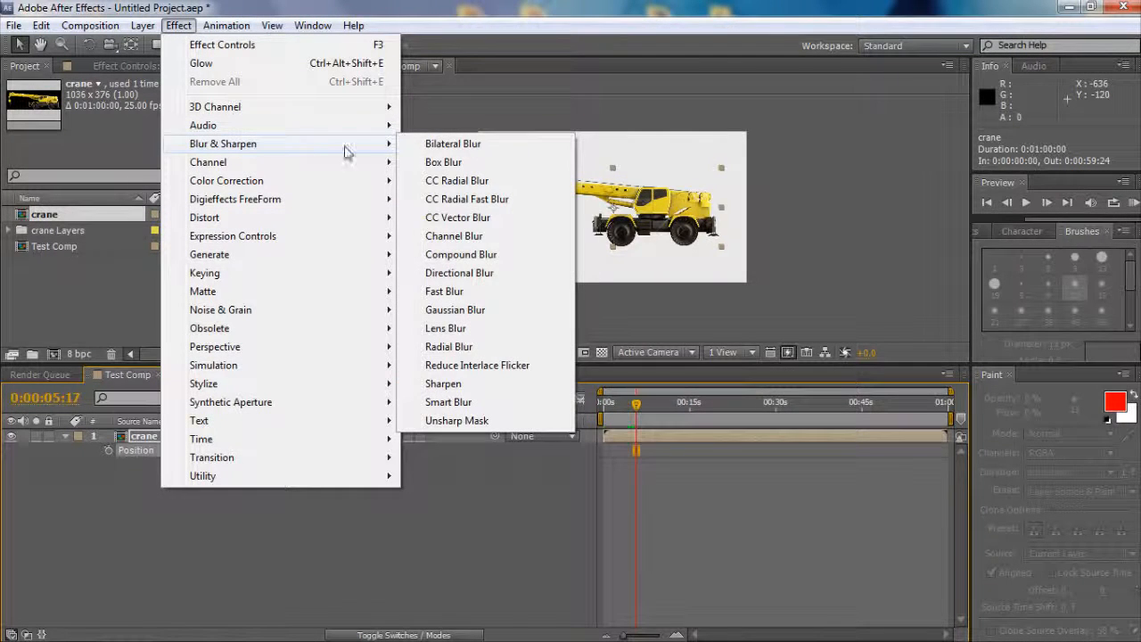
{"action": "left_click", "coordinate": [459, 309]}
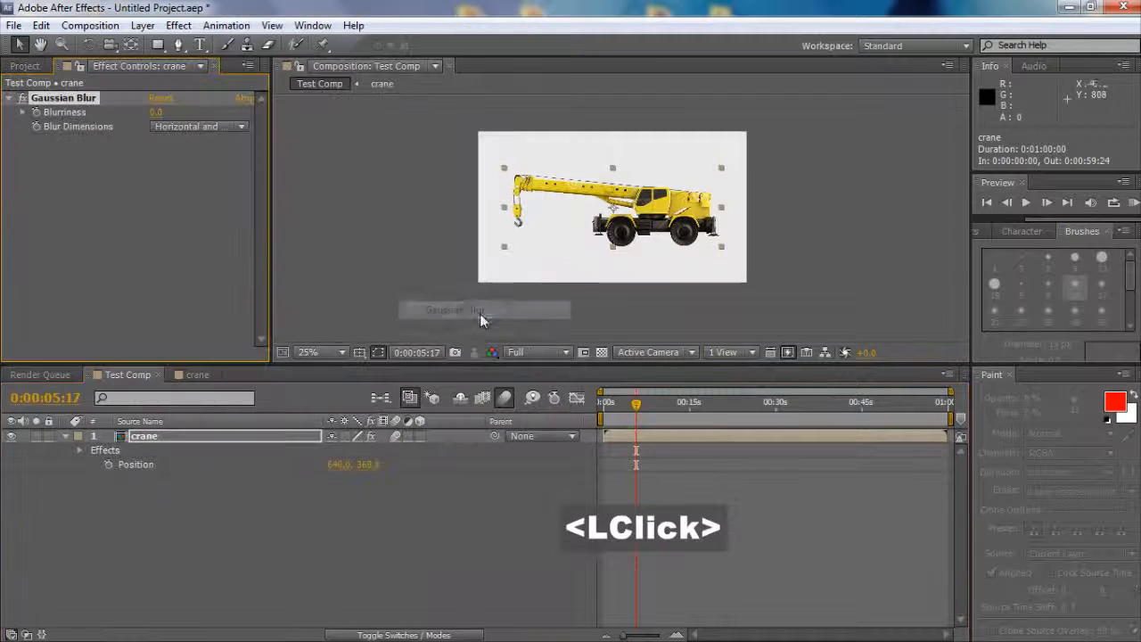
{"action": "left_click_drag", "start_coordinate": [157, 112], "coordinate": [92, 181]}
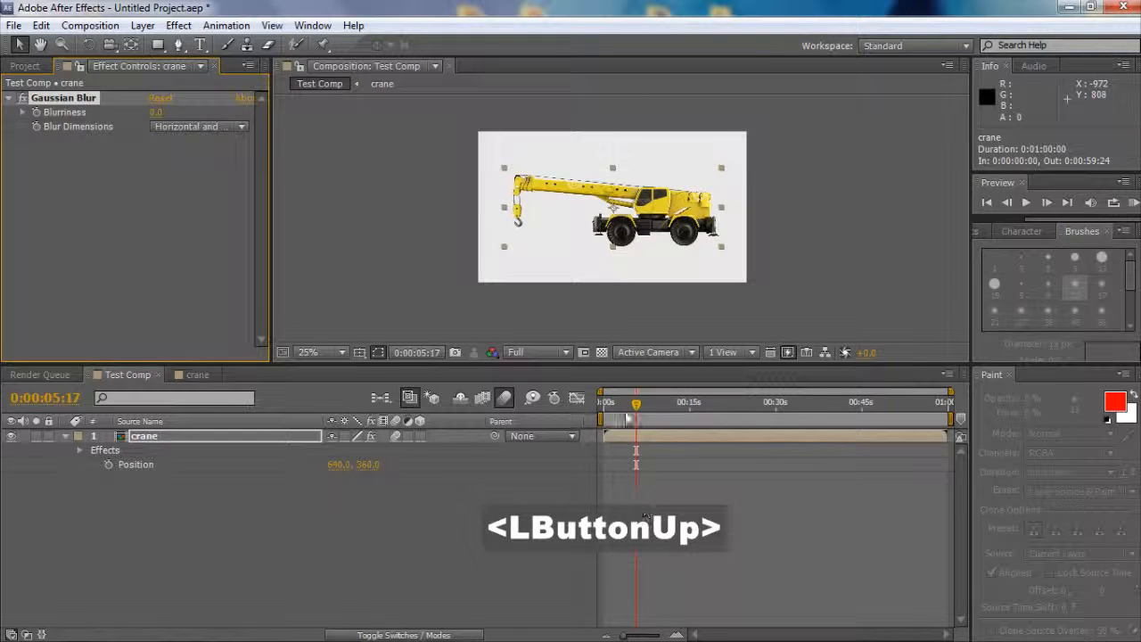
Step: Keyframe the Gaussian Blur's Blurriness from 0.0 at 0:00:00:00 to a strong blur at 0:00:06:22, and play it
{"action": "key", "text": "Home"}
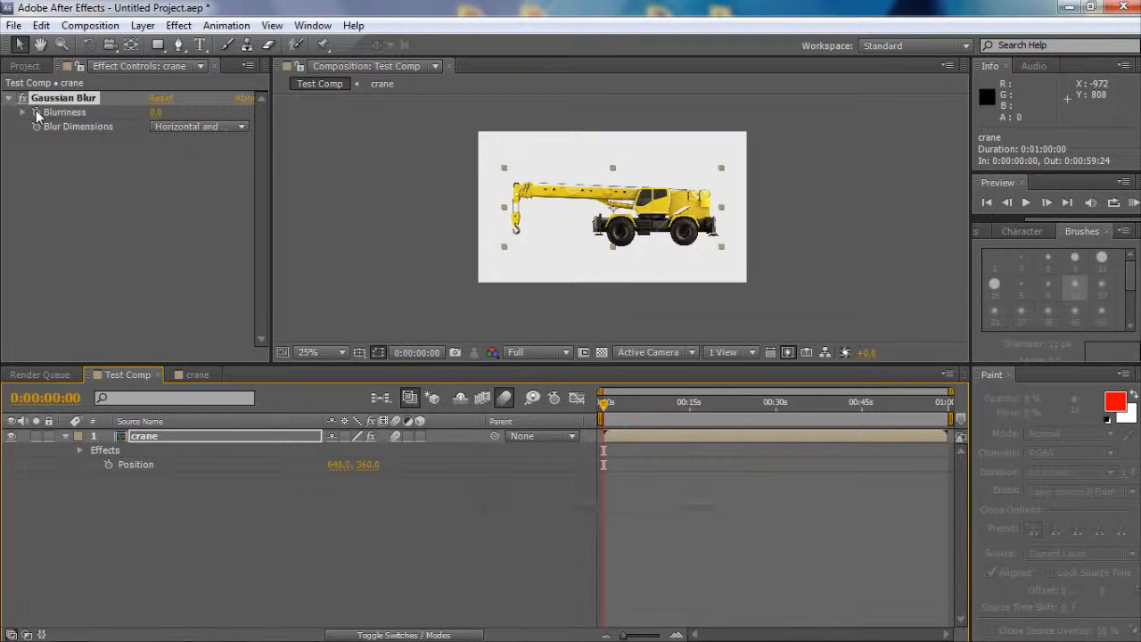
{"action": "left_click", "coordinate": [79, 451]}
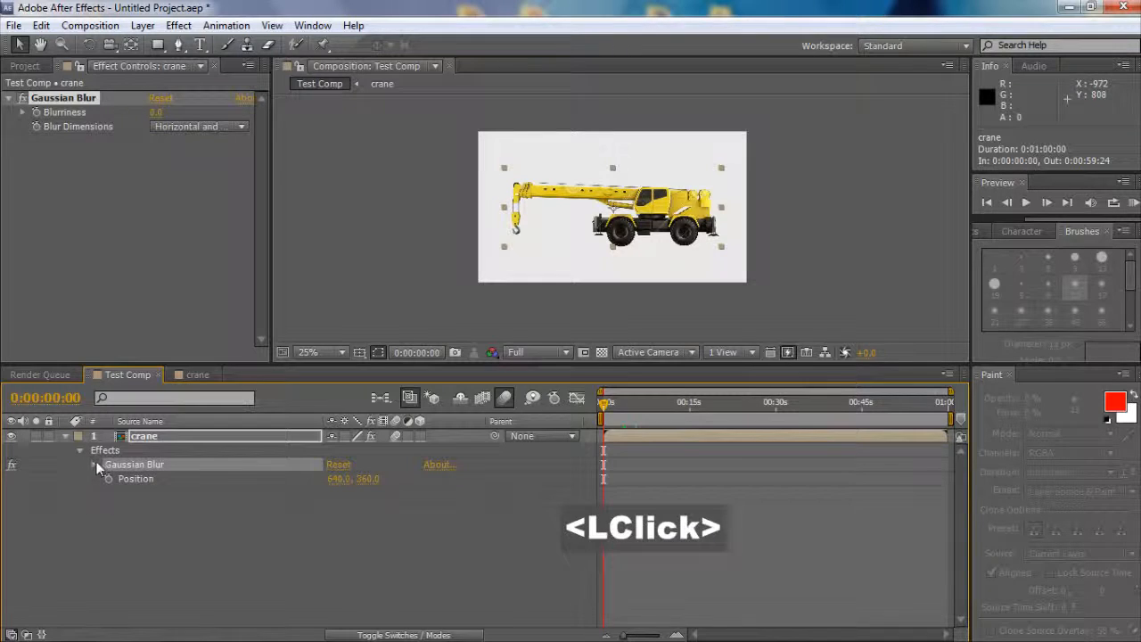
{"action": "left_click", "coordinate": [96, 464]}
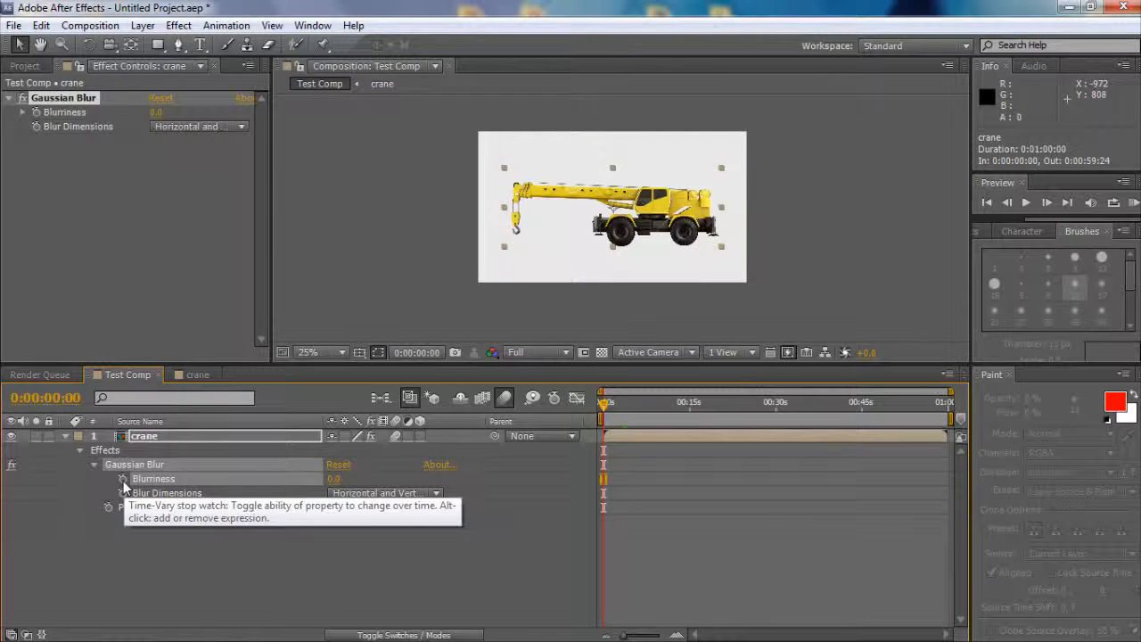
{"action": "left_click", "coordinate": [123, 481]}
{"action": "left_click", "coordinate": [643, 404]}
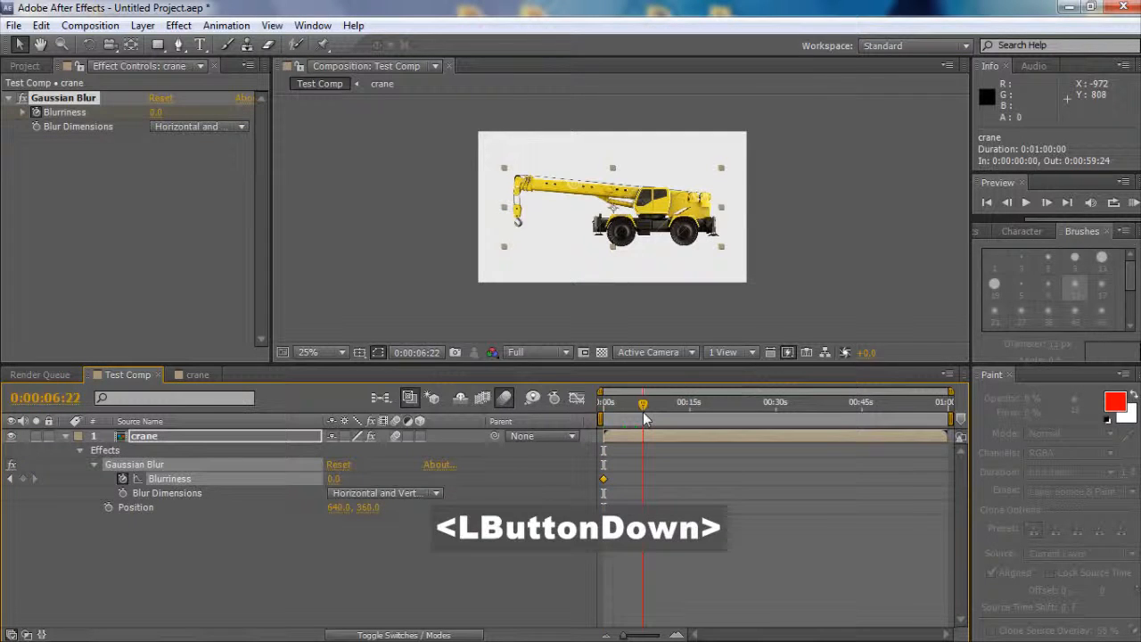
{"action": "left_click_drag", "start_coordinate": [333, 478], "coordinate": [570, 419]}
{"action": "key", "text": "space"}
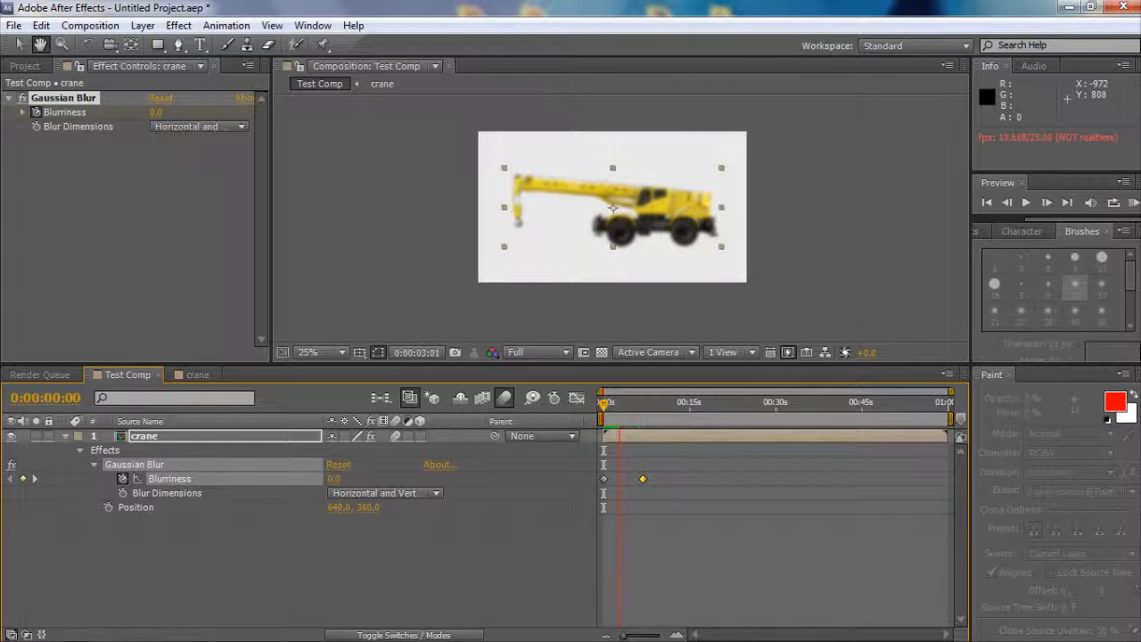
{"action": "key", "text": "space"}
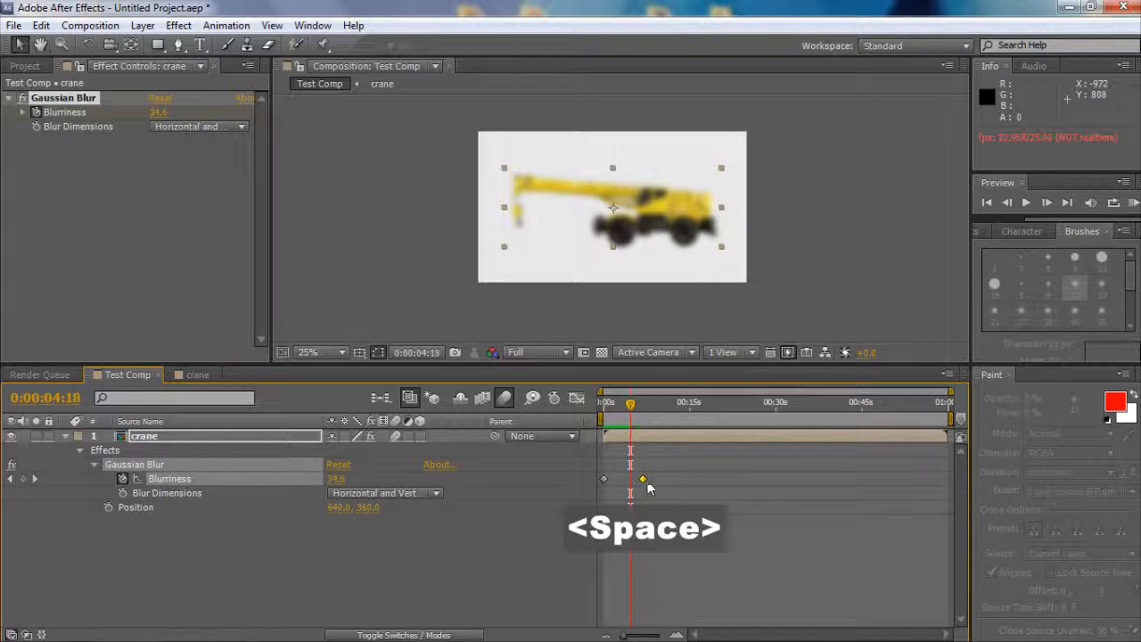
Step: Delete the Gaussian Blur effect from the crane layer
{"action": "left_click", "coordinate": [140, 464]}
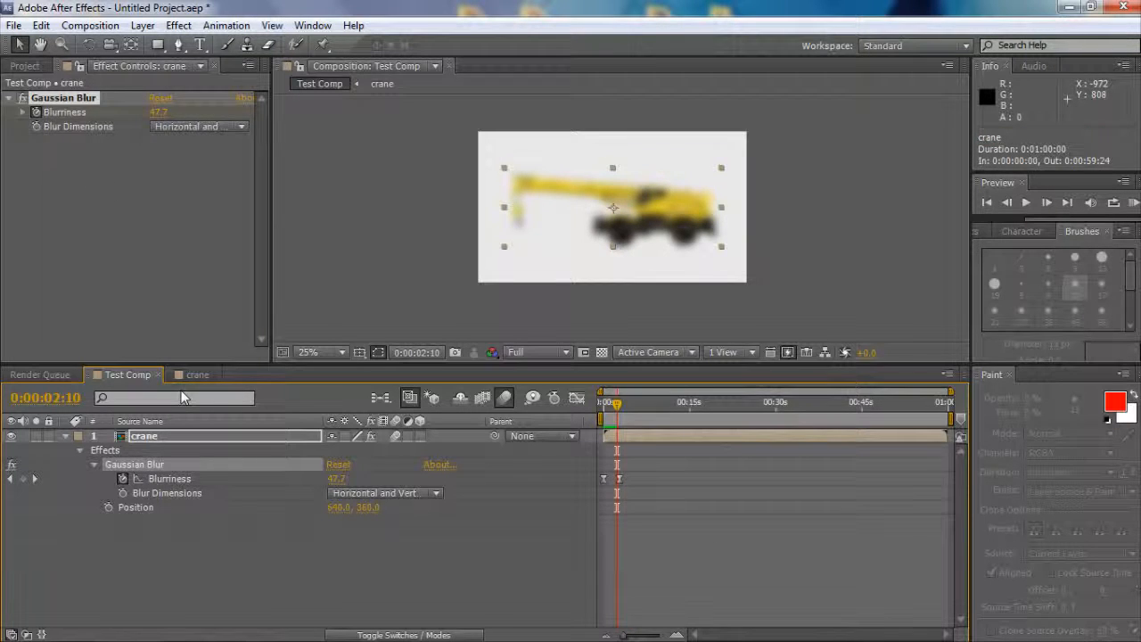
{"action": "key", "text": "Delete"}
{"action": "left_click", "coordinate": [113, 167]}
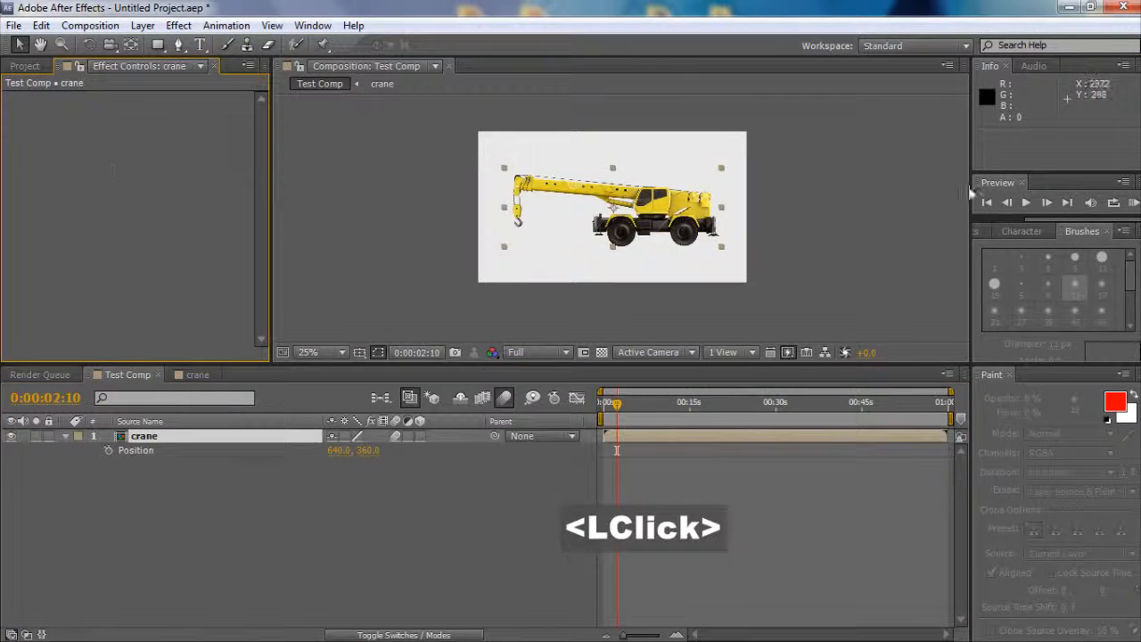
Step: Find Glow in Effects & Presets, apply it to the crane layer, and set 67.1% threshold, a larger radius and 1.4 intensity
{"action": "left_click", "coordinate": [1020, 232]}
{"action": "left_click", "coordinate": [978, 232]}
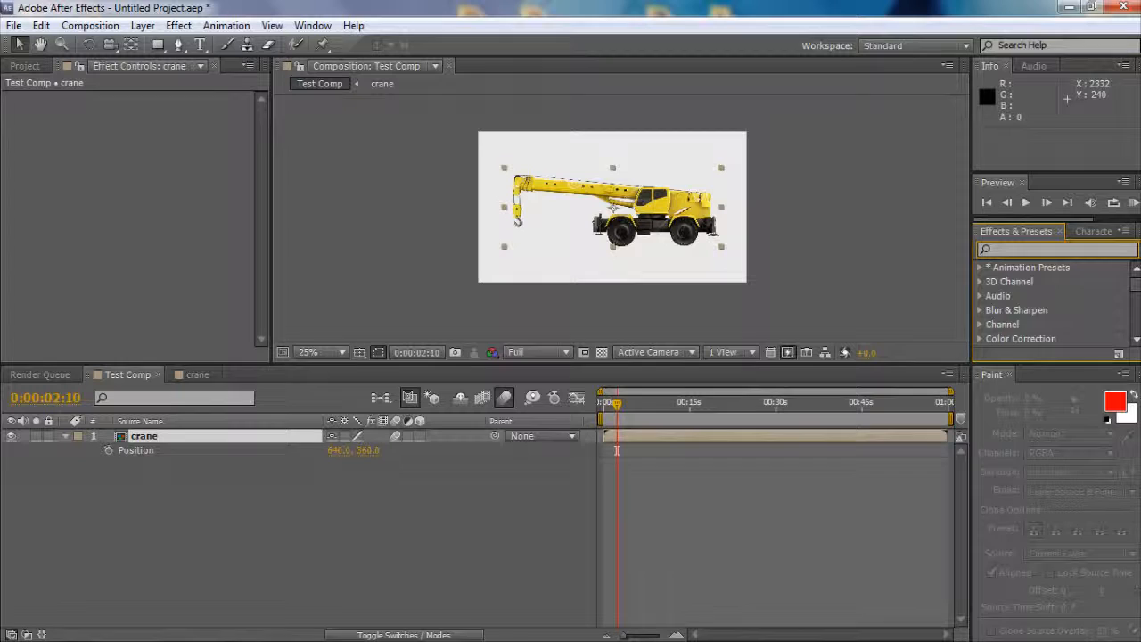
{"action": "type", "text": "glow"}
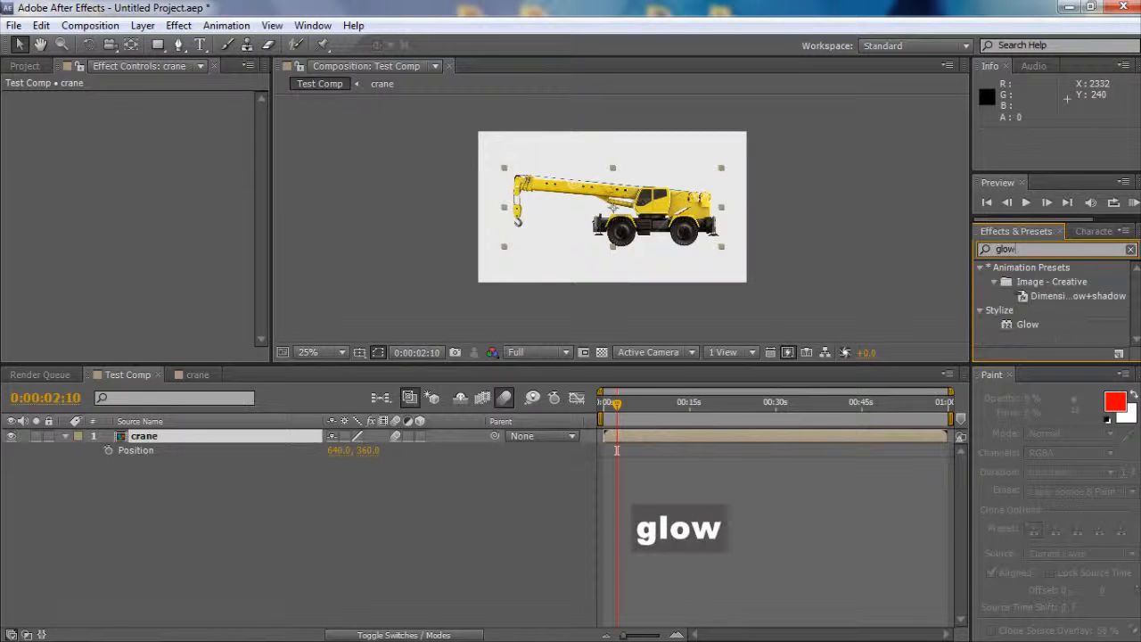
{"action": "left_click", "coordinate": [1030, 326]}
{"action": "left_click_drag", "start_coordinate": [1028, 328], "coordinate": [640, 213]}
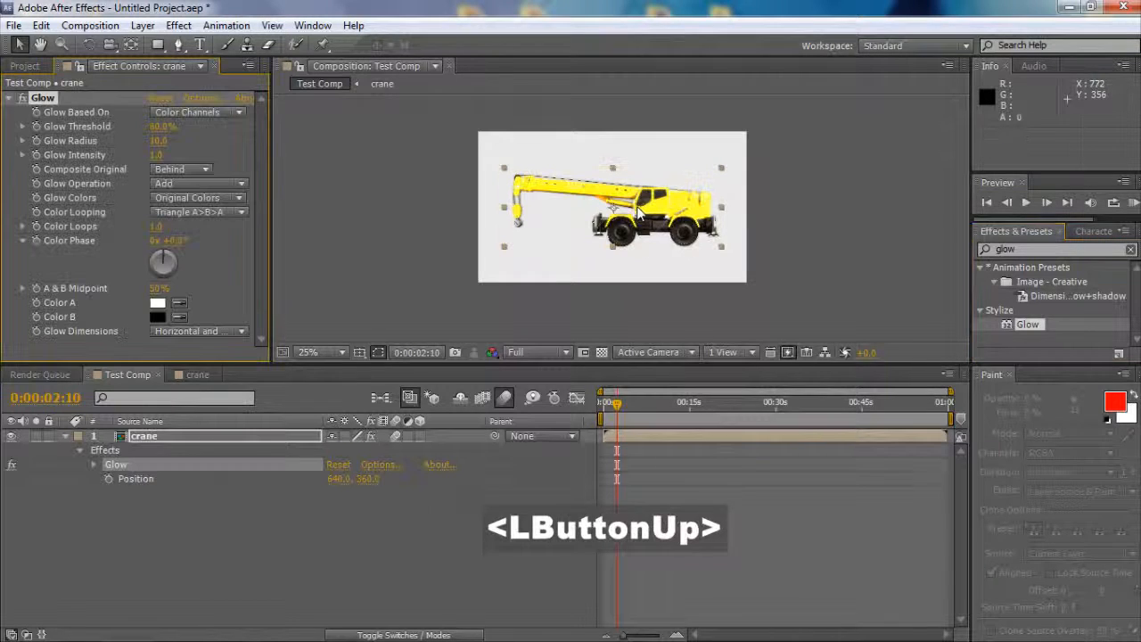
{"action": "left_click_drag", "start_coordinate": [158, 128], "coordinate": [164, 155]}
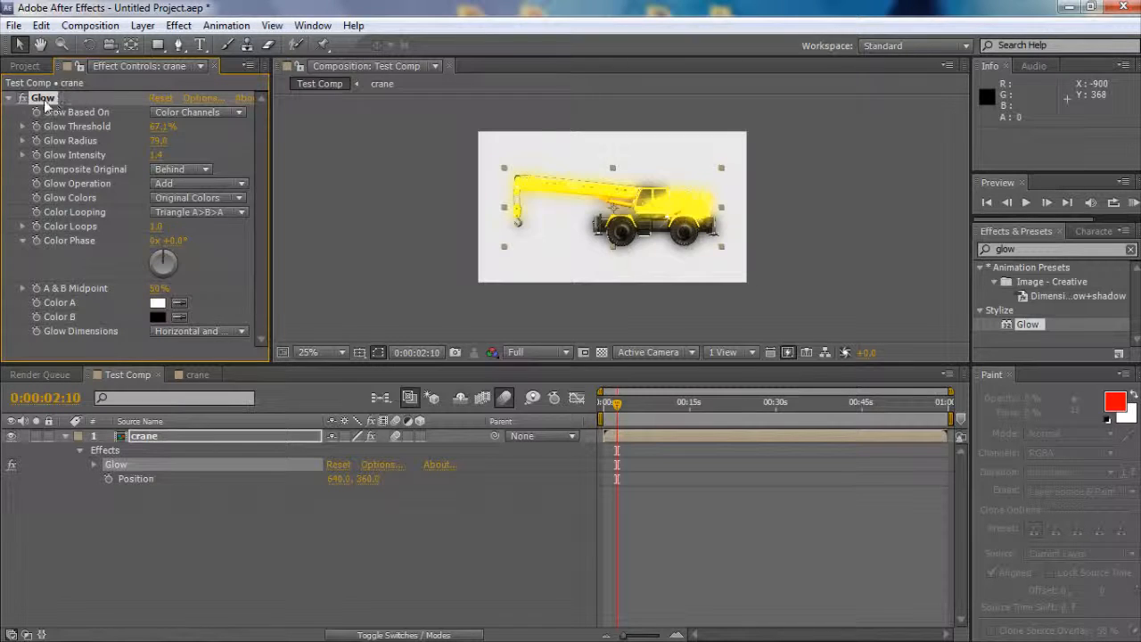
Step: Add a second Glow effect below the first one, with a much lower Glow Threshold and a Glow Radius of 0.0
{"action": "left_click_drag", "start_coordinate": [1041, 328], "coordinate": [142, 339]}
{"action": "scroll", "coordinate": [143, 328], "scroll_direction": "up", "scroll_amount": 2}
{"action": "scroll", "coordinate": [144, 328], "scroll_direction": "up", "scroll_amount": 3}
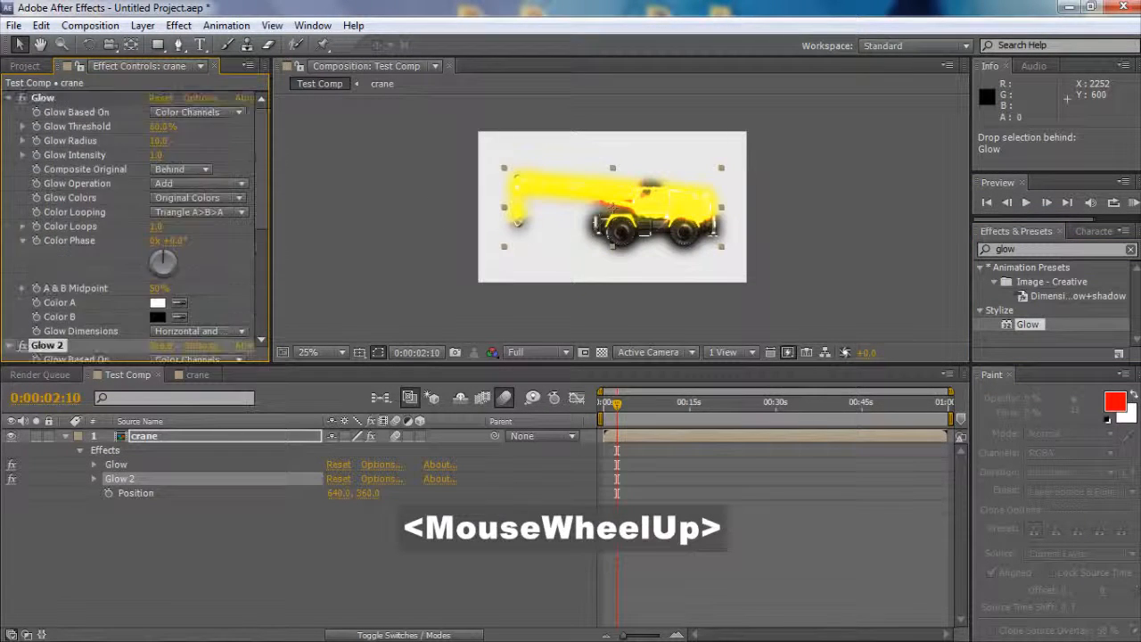
{"action": "scroll", "coordinate": [143, 329], "scroll_direction": "down", "scroll_amount": 5}
{"action": "left_click_drag", "start_coordinate": [162, 150], "coordinate": [120, 150]}
{"action": "left_click_drag", "start_coordinate": [176, 178], "coordinate": [150, 177]}
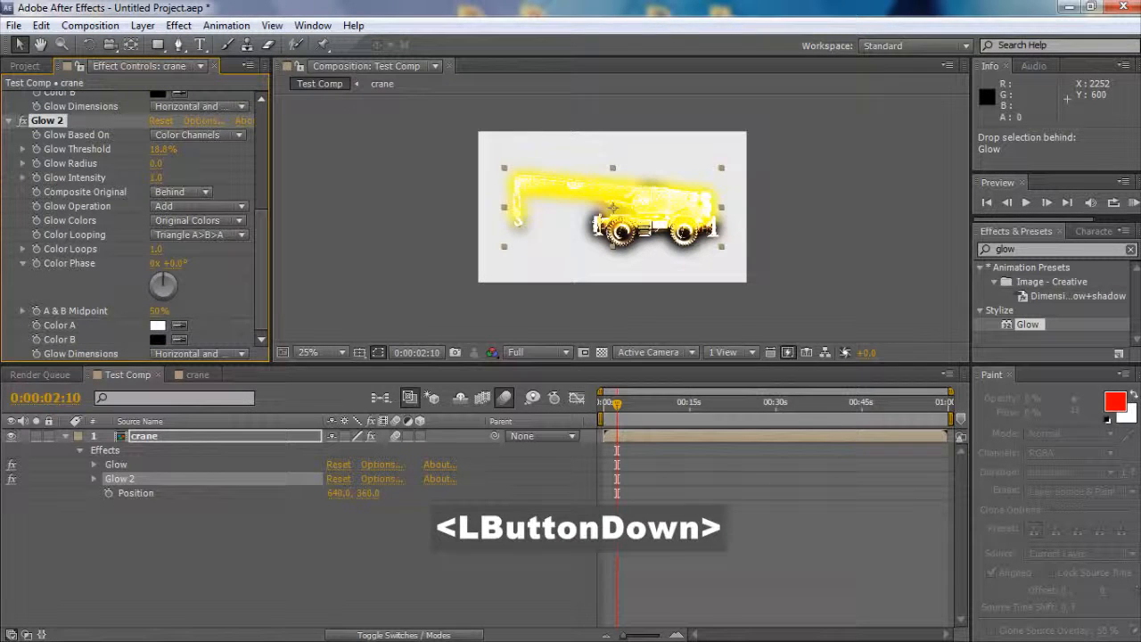
Step: Collapse the Glow 2 settings in the effect controls
{"action": "scroll", "coordinate": [171, 191], "scroll_direction": "up", "scroll_amount": 4}
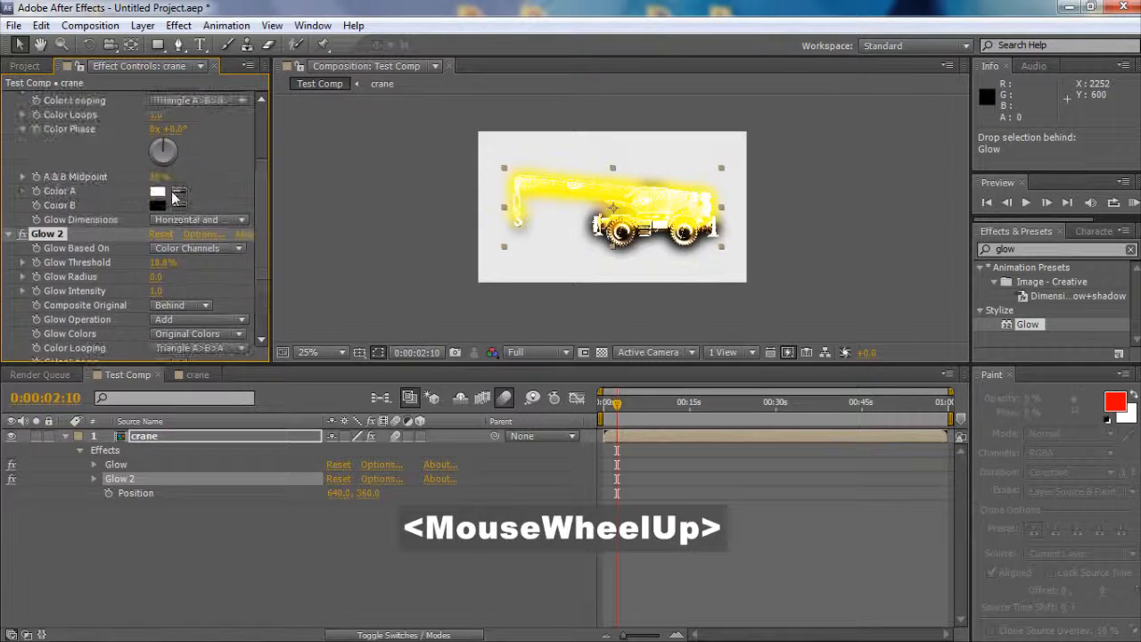
{"action": "scroll", "coordinate": [172, 195], "scroll_direction": "down", "scroll_amount": 1}
{"action": "left_click", "coordinate": [19, 197]}
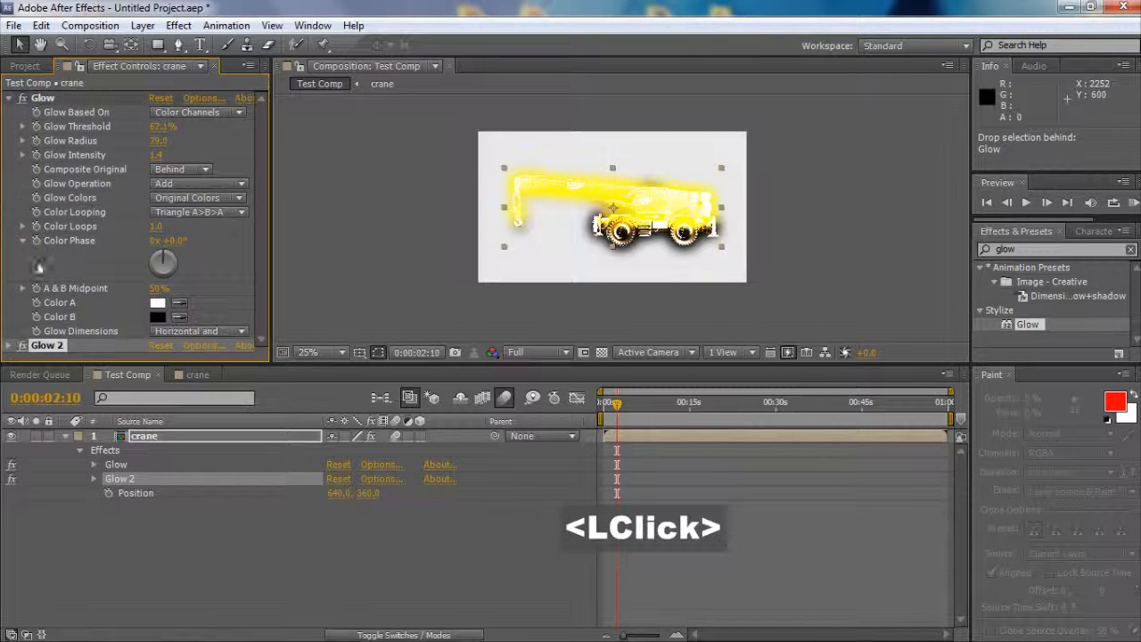
Step: Collapse the first Glow effect's settings and delete both Glow effects from the crane layer
{"action": "left_click", "coordinate": [9, 99]}
{"action": "double_click", "coordinate": [22, 114]}
{"action": "double_click", "coordinate": [23, 113]}
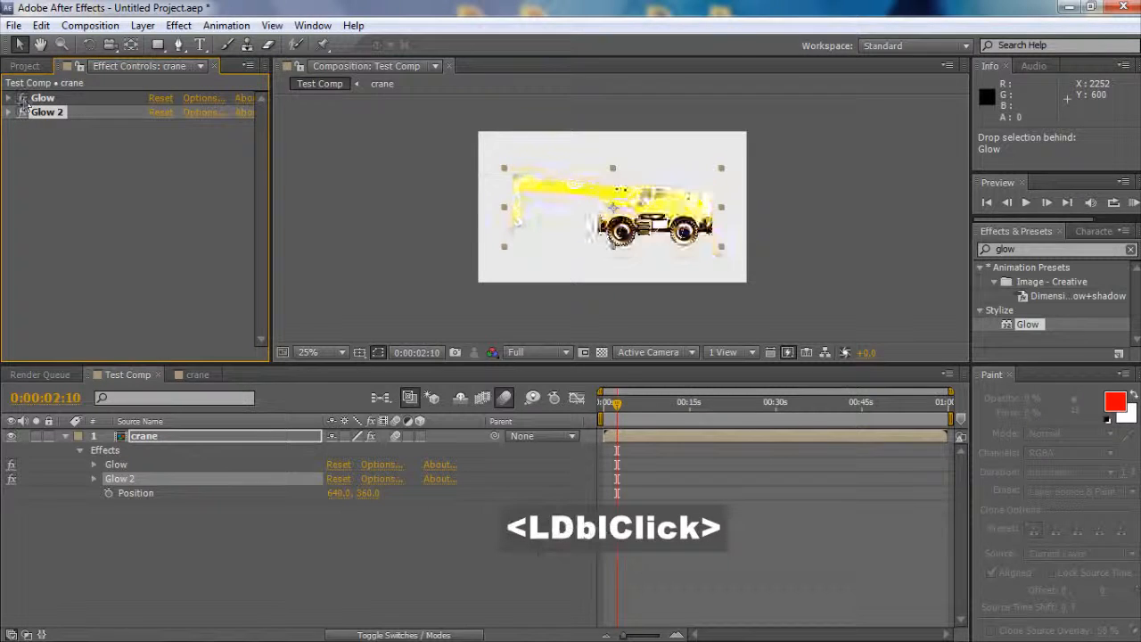
{"action": "mouse_move", "coordinate": [49, 115]}
{"action": "left_mouse_down"}
{"action": "mouse_move", "coordinate": [50, 95]}
{"action": "mouse_move", "coordinate": [55, 126]}
{"action": "mouse_move", "coordinate": [47, 90]}
{"action": "mouse_move", "coordinate": [58, 111]}
{"action": "left_mouse_up"}
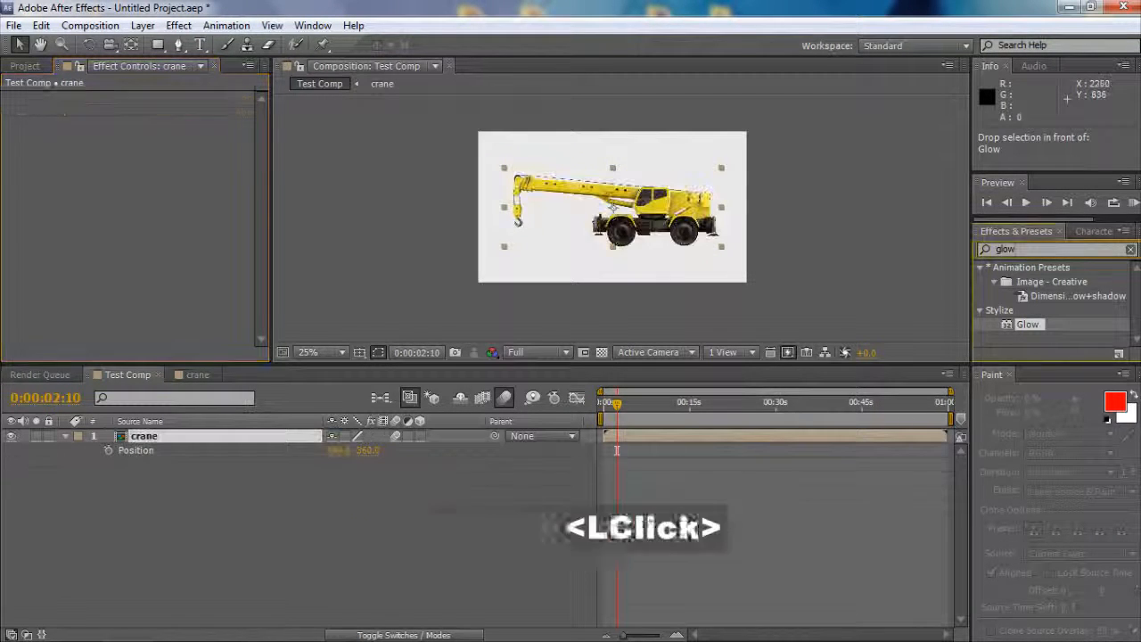
Step: Clear the effects search and browse the available effect categories in the effect list
{"action": "left_click", "coordinate": [1016, 248]}
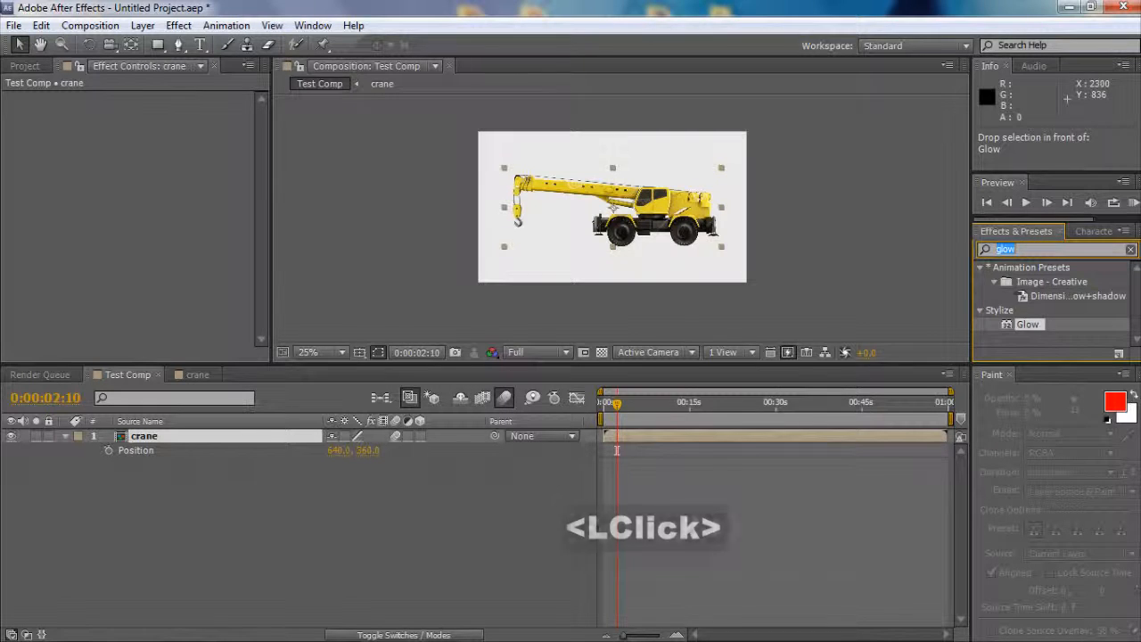
{"action": "key", "text": "BackSpace"}
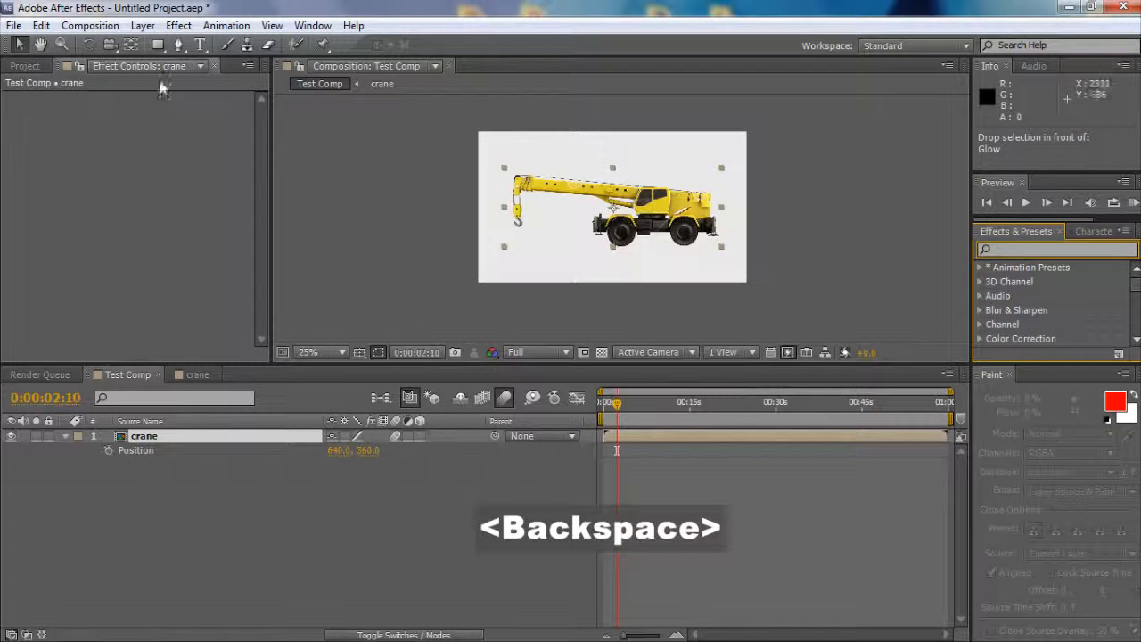
{"action": "left_click", "coordinate": [178, 25]}
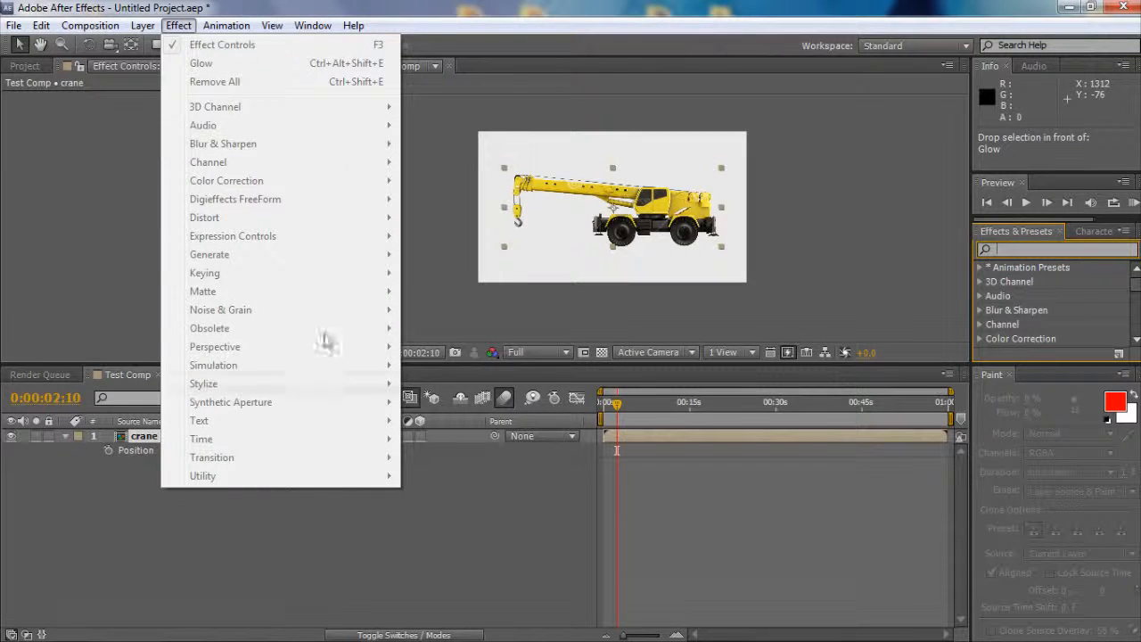
{"action": "left_click", "coordinate": [669, 248]}
{"action": "left_click", "coordinate": [1013, 250]}
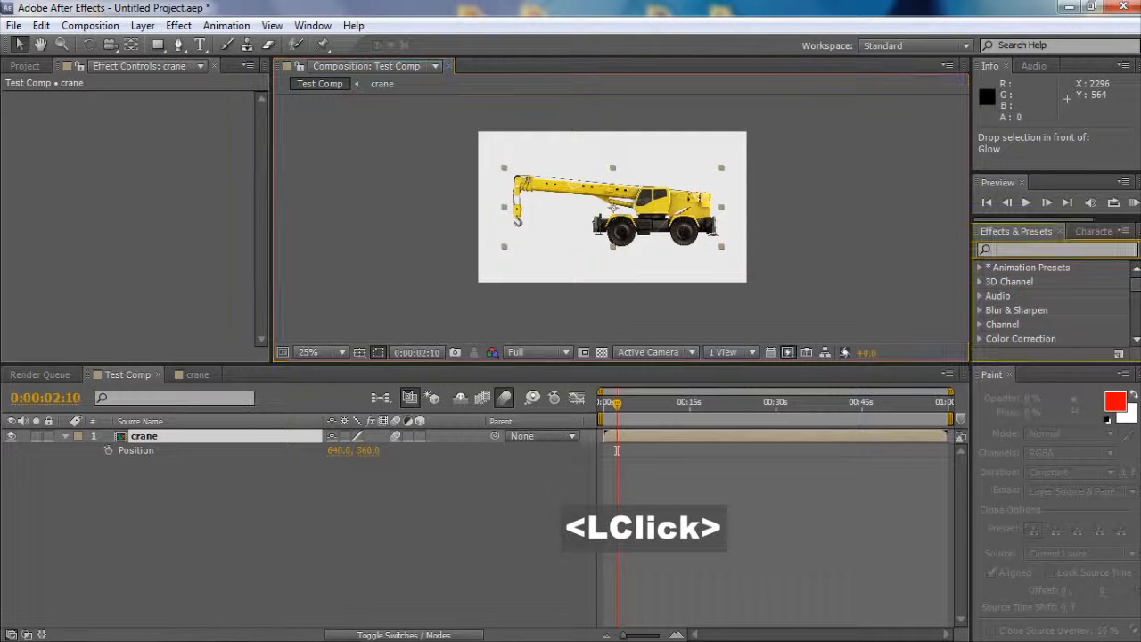
{"action": "scroll", "coordinate": [1012, 299], "scroll_direction": "down", "scroll_amount": 2}
{"action": "scroll", "coordinate": [1008, 316], "scroll_direction": "up", "scroll_amount": 2}
{"action": "scroll", "coordinate": [1011, 335], "scroll_direction": "down", "scroll_amount": 2}
{"action": "scroll", "coordinate": [1012, 335], "scroll_direction": "up", "scroll_amount": 2}
Step: Search Effects & Presets for glow, Gaussian and blur effects, and look through the matching entries
{"action": "left_click", "coordinate": [1052, 250]}
{"action": "type", "text": "glow"}
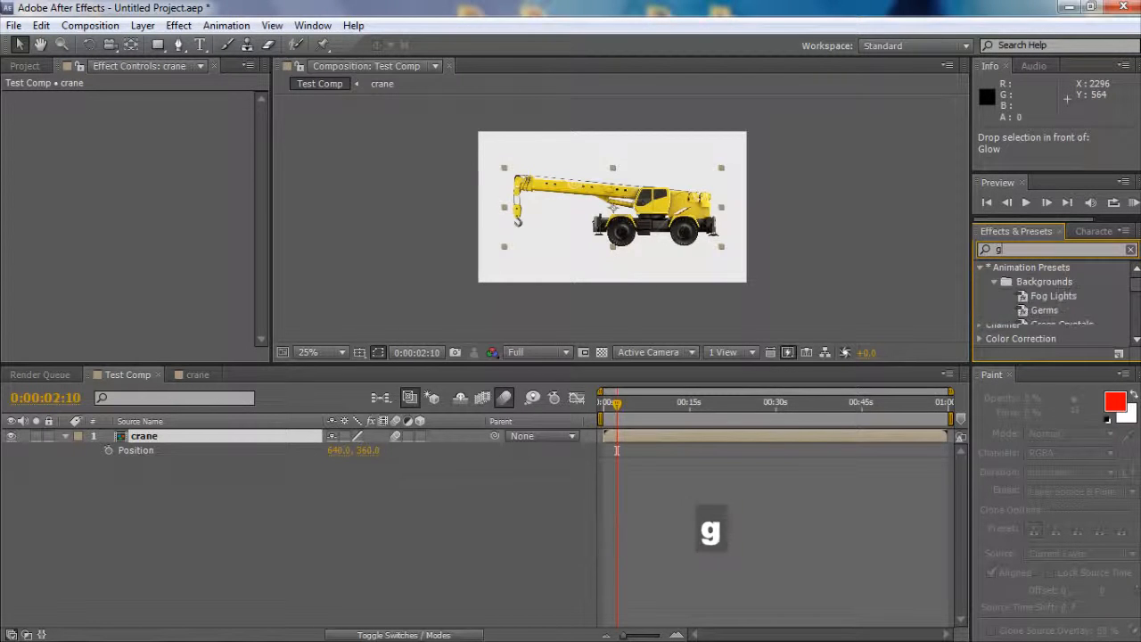
{"action": "left_click_drag", "start_coordinate": [1018, 250], "coordinate": [946, 254]}
{"action": "type", "text": "b"}
{"action": "key", "text": "BackSpace"}
{"action": "type", "text": "gaus"}
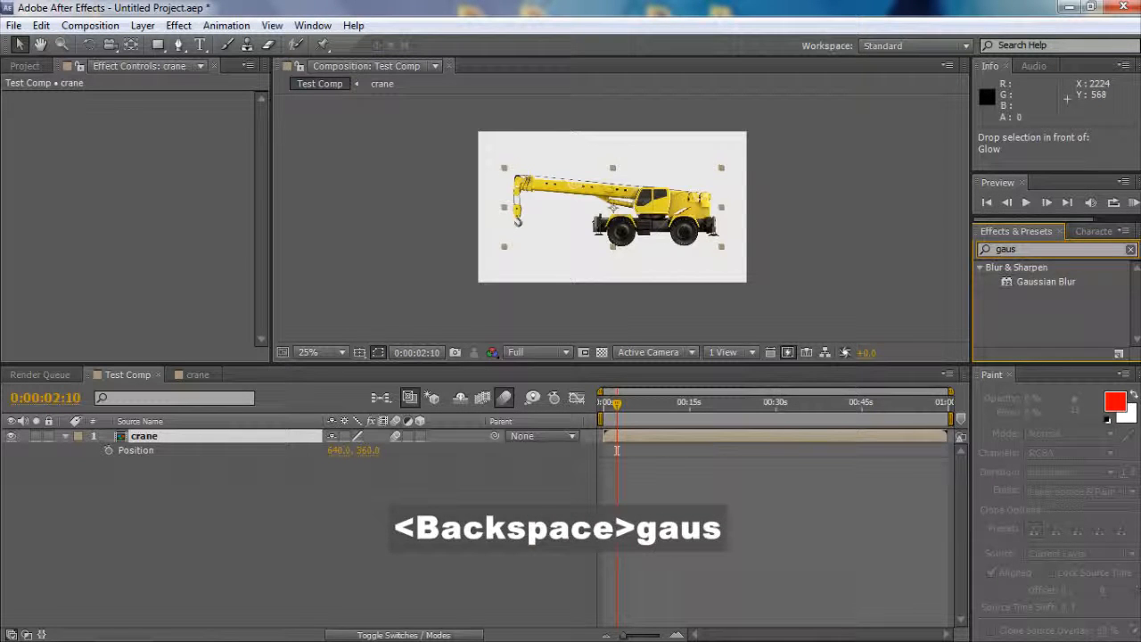
{"action": "key", "text": "BackSpace"}
{"action": "key", "text": "BackSpace"}
{"action": "key", "text": "BackSpace"}
{"action": "key", "text": "BackSpace"}
{"action": "type", "text": "blur"}
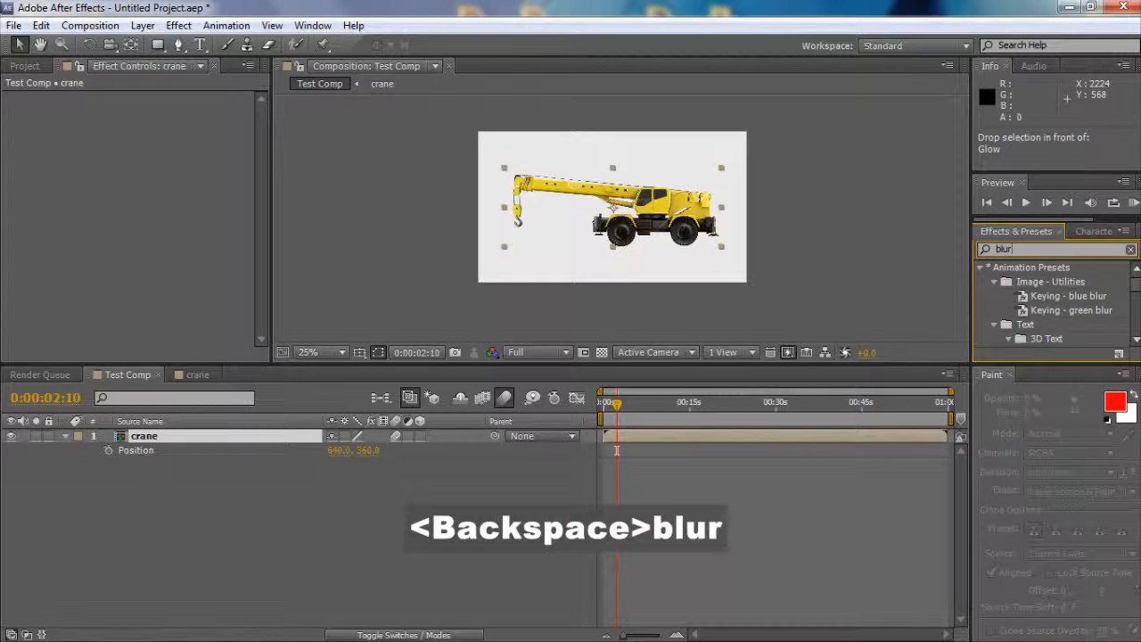
{"action": "scroll", "coordinate": [1066, 288], "scroll_direction": "down", "scroll_amount": 5}
{"action": "scroll", "coordinate": [1064, 288], "scroll_direction": "up", "scroll_amount": 2}
{"action": "scroll", "coordinate": [1064, 288], "scroll_direction": "down", "scroll_amount": 2}
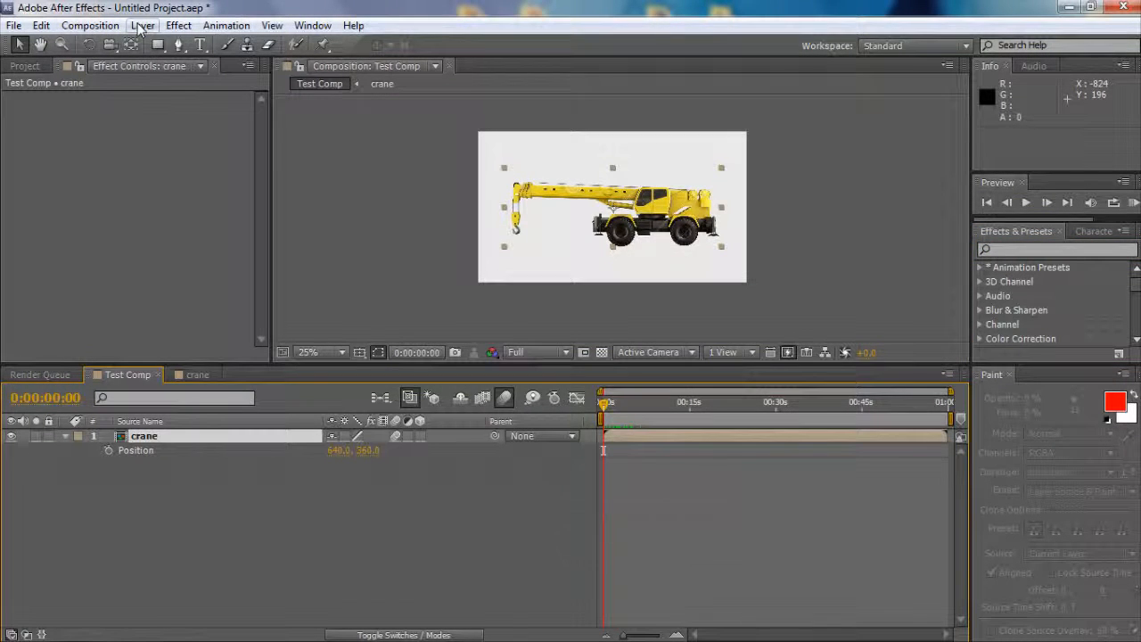
Step: Add a new two-node camera layer named MainCamera with the 50mm preset to Test Comp and select it
{"action": "left_click", "coordinate": [142, 25]}
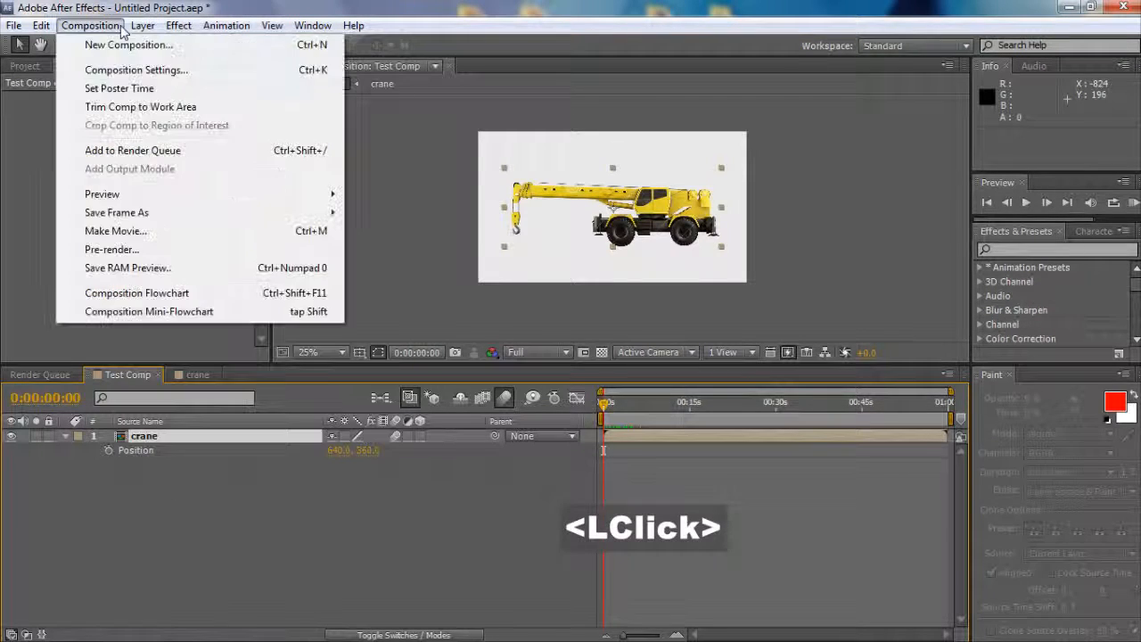
{"action": "left_click", "coordinate": [161, 45]}
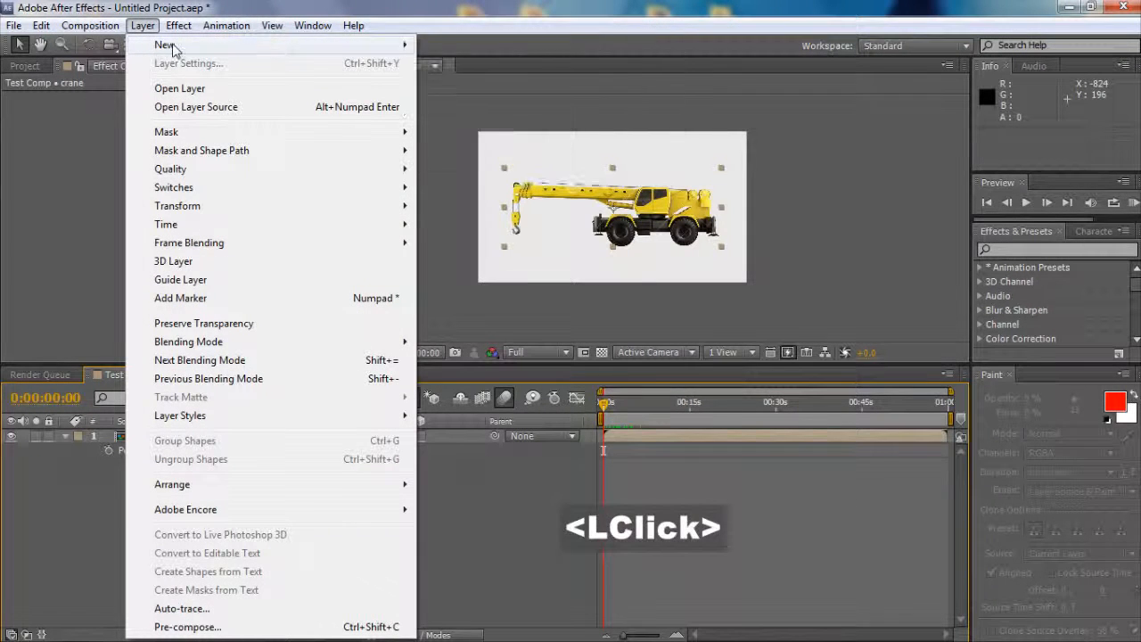
{"action": "left_click", "coordinate": [473, 100]}
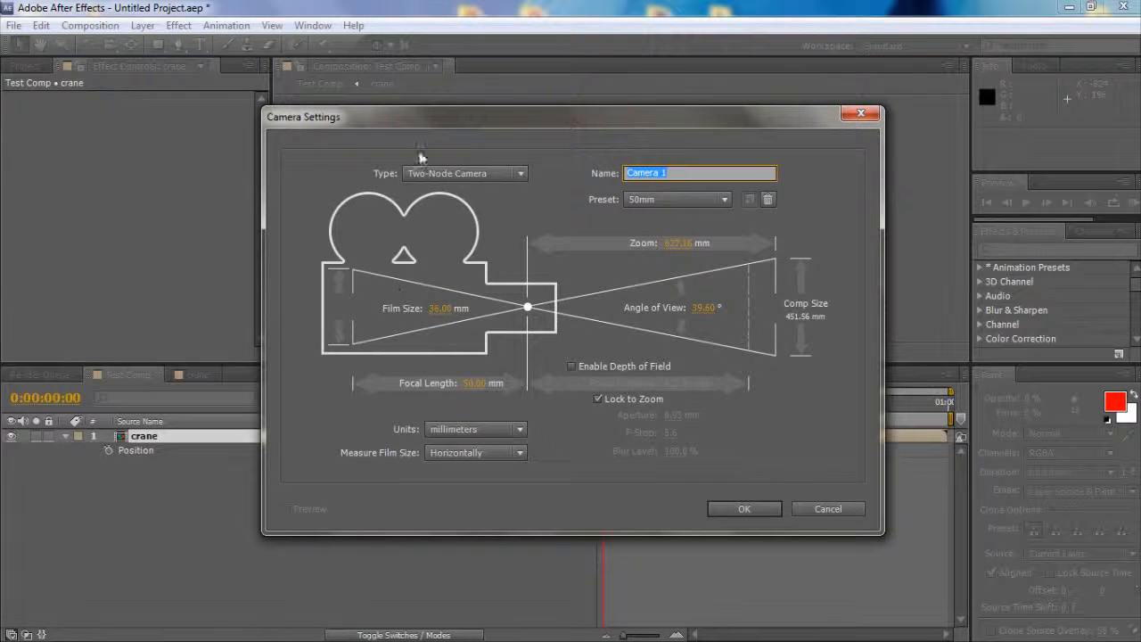
{"action": "left_click_drag", "start_coordinate": [674, 173], "coordinate": [602, 154]}
{"action": "type", "text": "Main"}
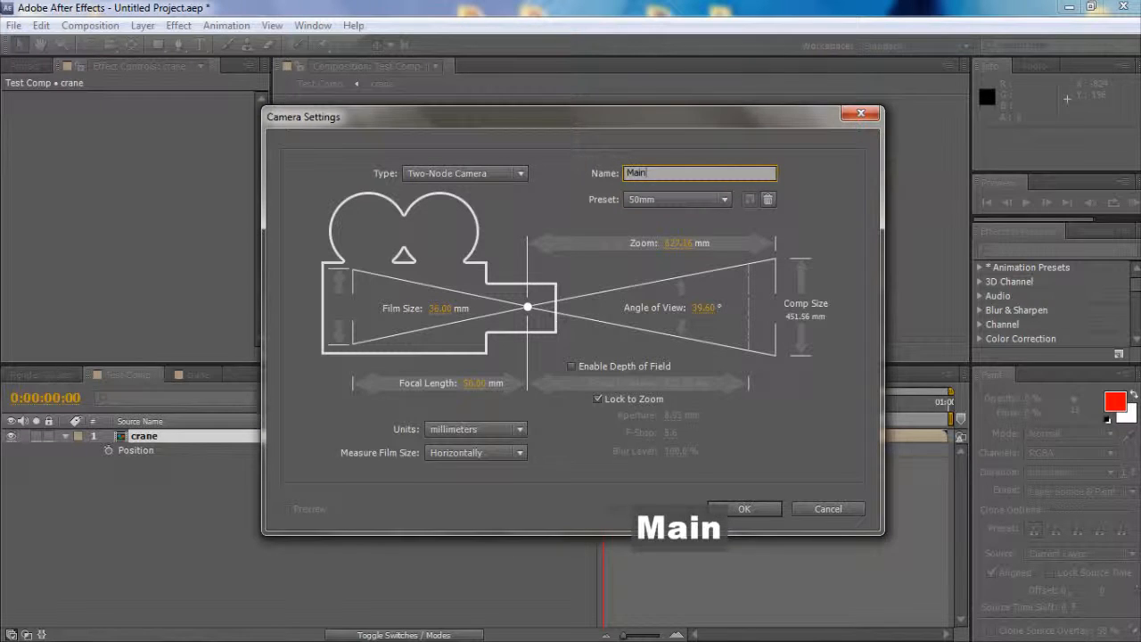
{"action": "type", "text": "Camera"}
{"action": "key", "text": "Return"}
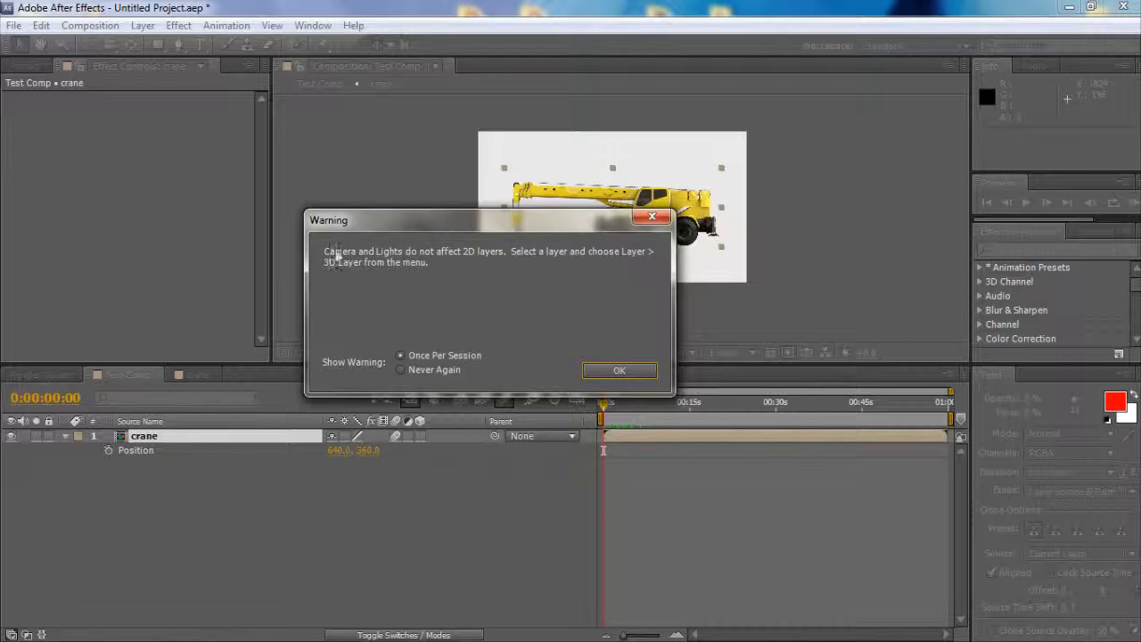
{"action": "left_click", "coordinate": [621, 370]}
{"action": "left_click", "coordinate": [248, 436]}
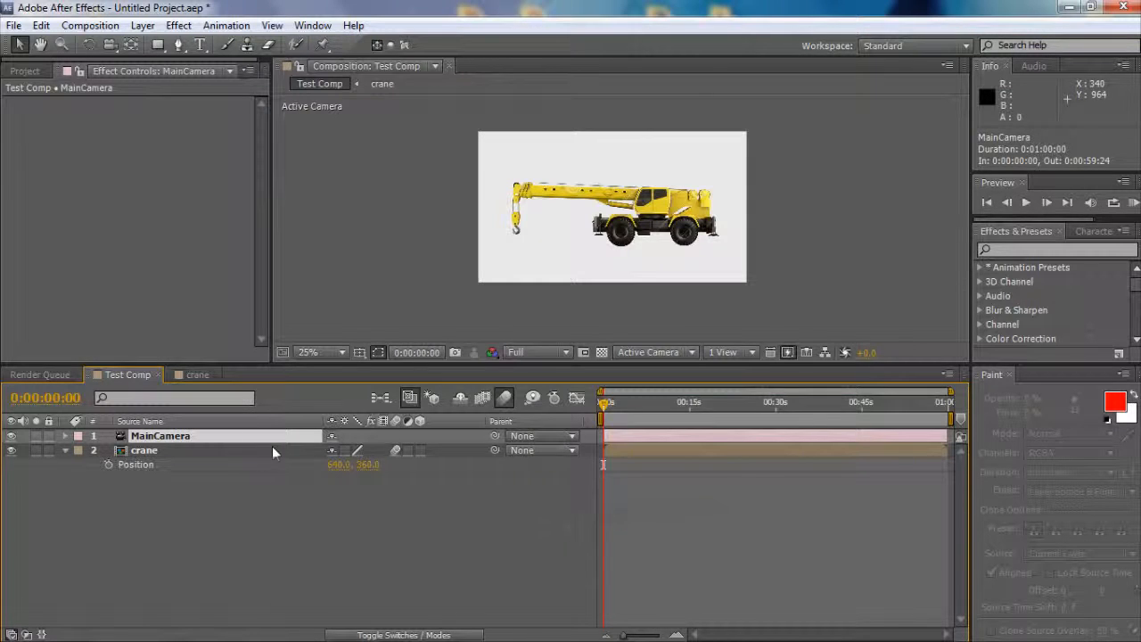
Step: Expand MainCamera's Transform properties, try shifting its Point of Interest, and undo the change
{"action": "left_click", "coordinate": [65, 435]}
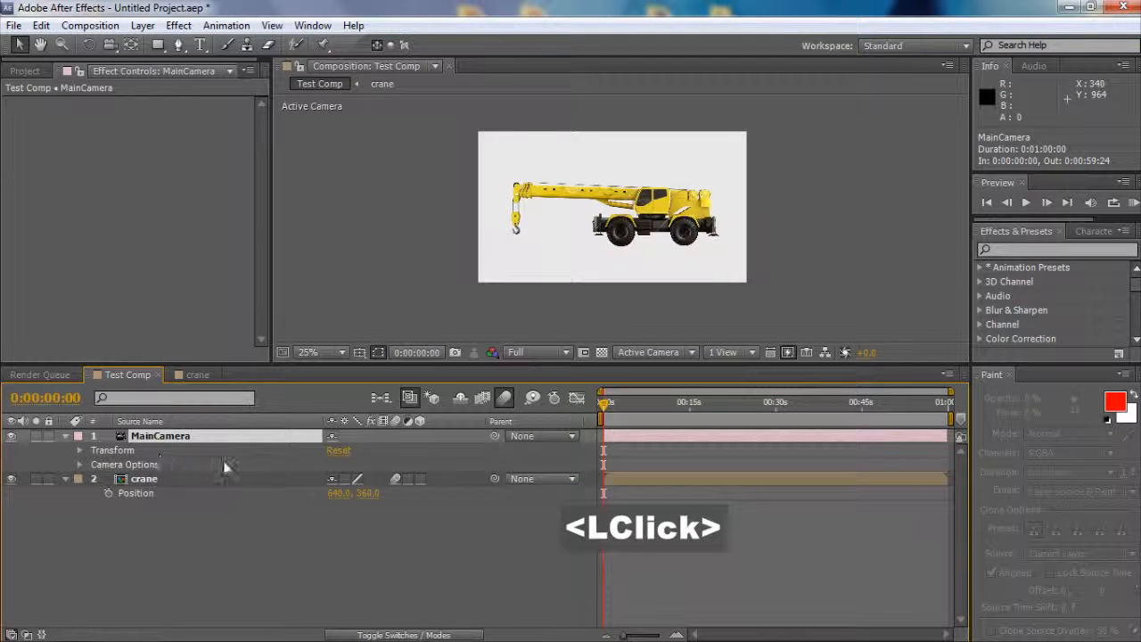
{"action": "left_click", "coordinate": [79, 452]}
{"action": "left_click_drag", "start_coordinate": [365, 464], "coordinate": [463, 479]}
{"action": "key", "text": "ctrl+z"}
{"action": "key", "text": "ctrl+z"}
{"action": "key", "text": "ctrl+z"}
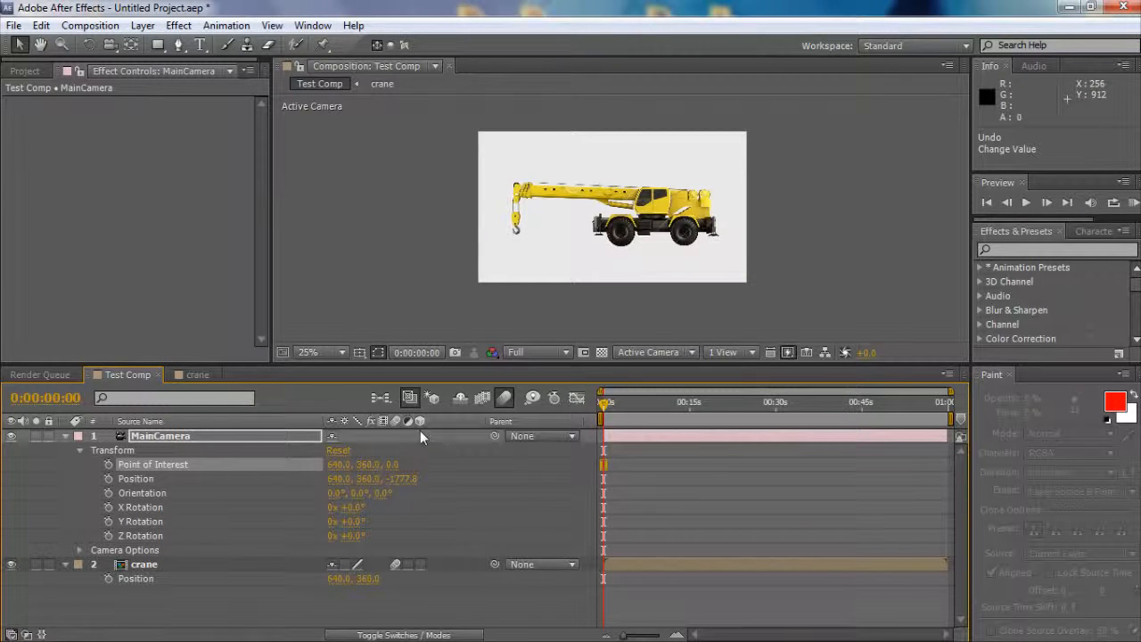
Step: Make the crane layer a 3D layer and collapse its properties in the timeline
{"action": "left_click", "coordinate": [422, 565]}
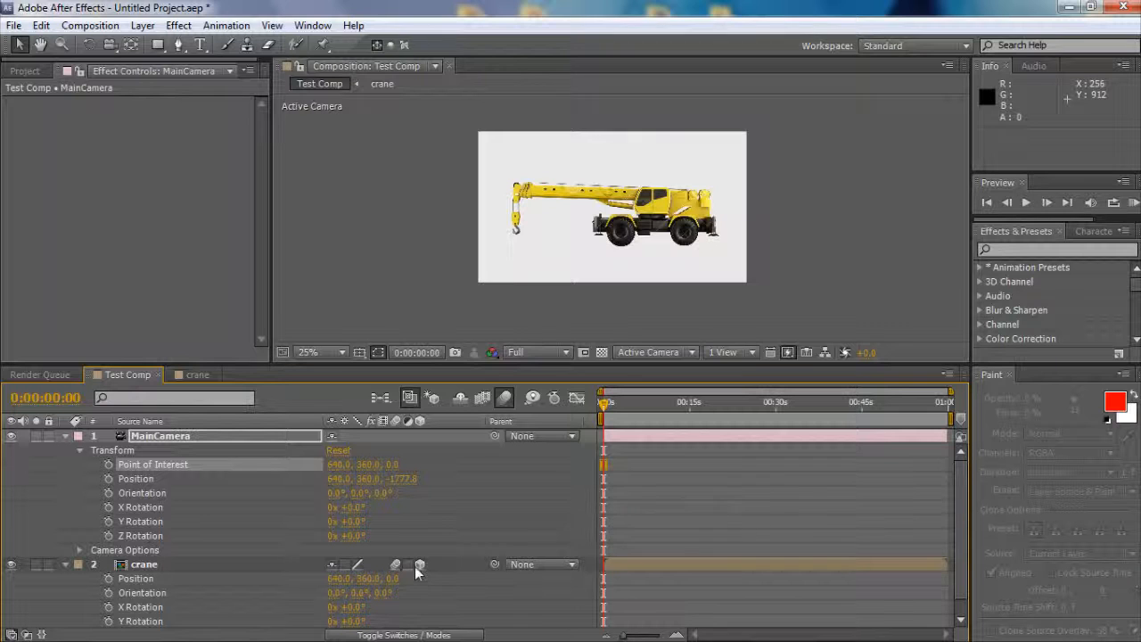
{"action": "left_click", "coordinate": [66, 564]}
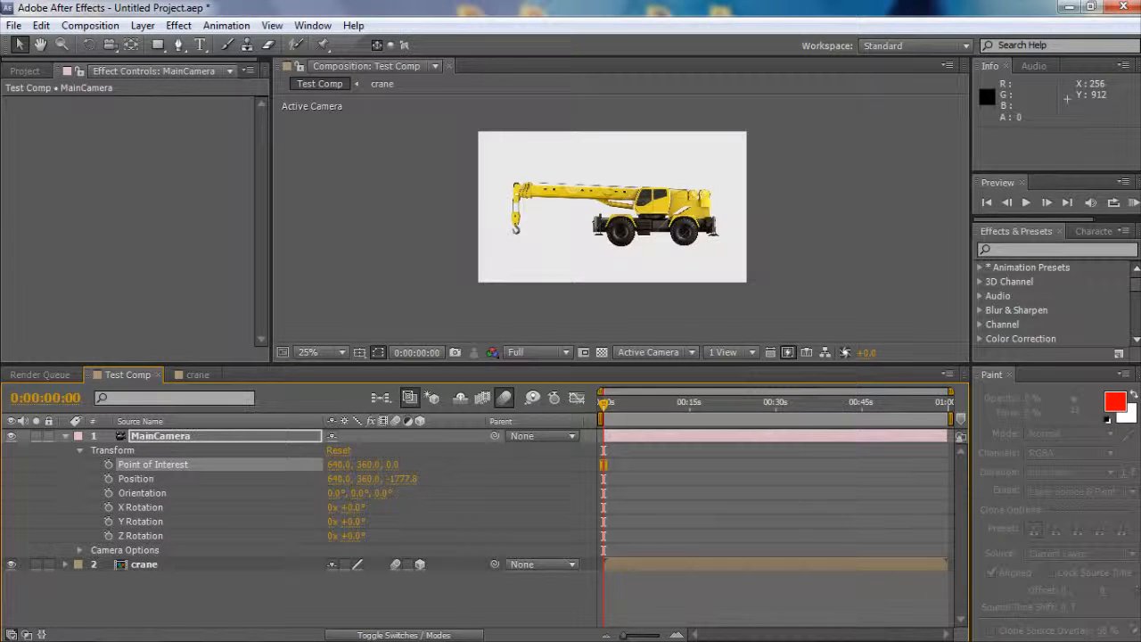
Step: Try moving MainCamera with its X and Y Position values, undoing each change
{"action": "left_click_drag", "start_coordinate": [337, 479], "coordinate": [268, 465]}
{"action": "key", "text": "ctrl+z"}
{"action": "key", "text": "ctrl+z"}
{"action": "left_click_drag", "start_coordinate": [373, 479], "coordinate": [682, 479]}
{"action": "key", "text": "ctrl+z"}
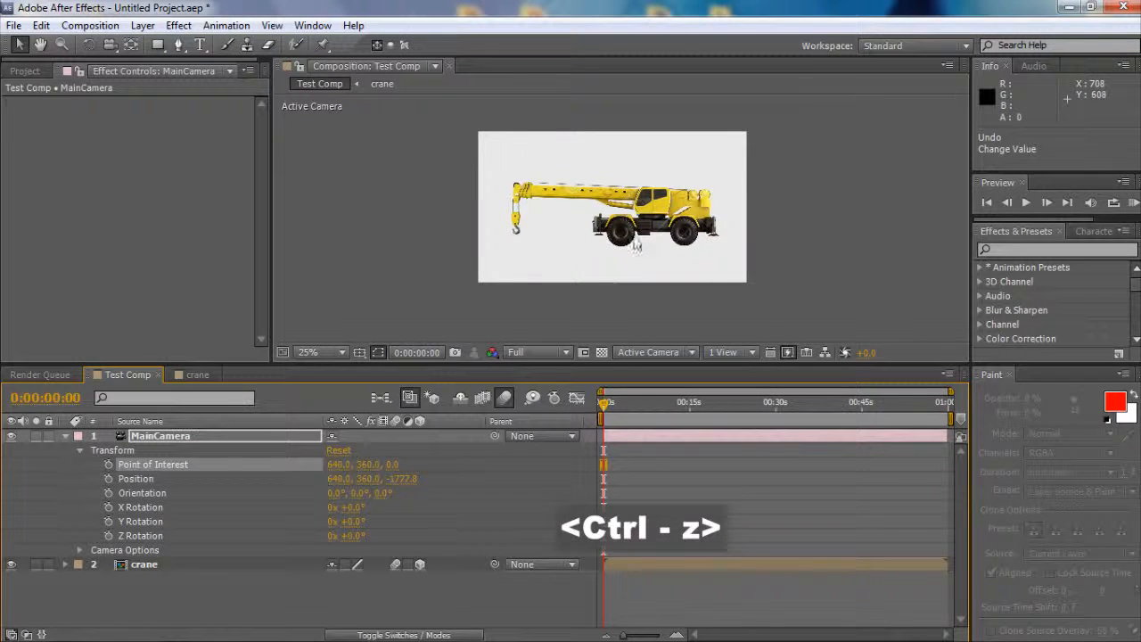
Step: Cycle through the camera tools and reposition MainCamera to about -273.8, 1211.5, -1200.5, viewing the crane at a tilt
{"action": "key", "text": "c"}
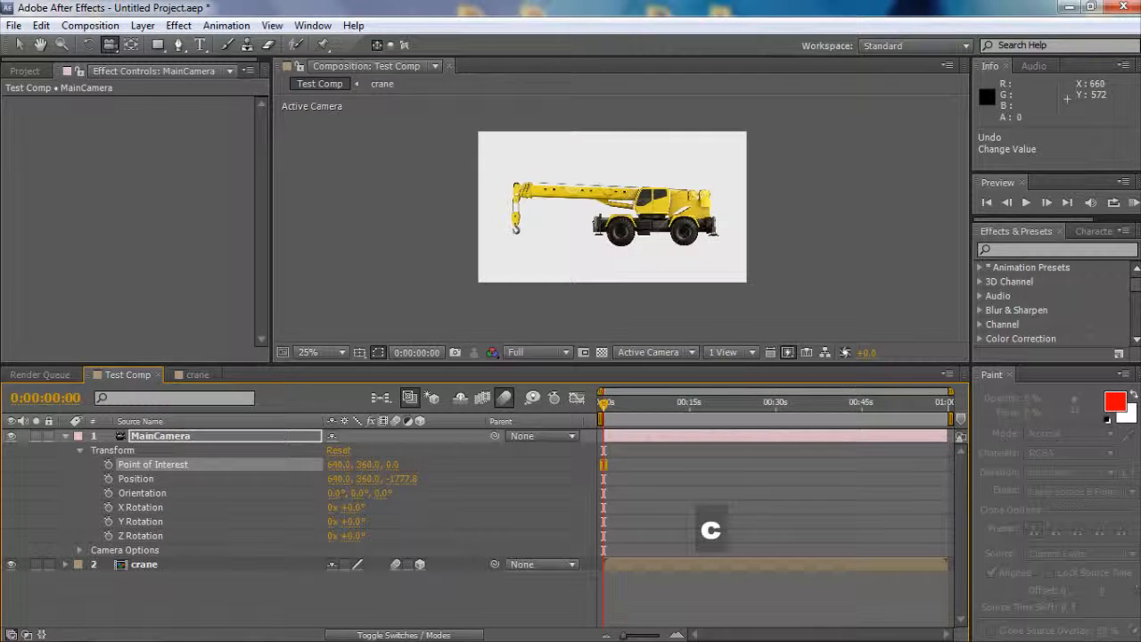
{"action": "left_click", "coordinate": [622, 260]}
{"action": "key", "text": "c"}
{"action": "key", "text": "c"}
{"action": "key", "text": "c"}
{"action": "key", "text": "c"}
{"action": "key", "text": "c"}
{"action": "key", "text": "c"}
{"action": "key", "text": "c"}
{"action": "key", "text": "c"}
{"action": "key", "text": "c"}
{"action": "key", "text": "c"}
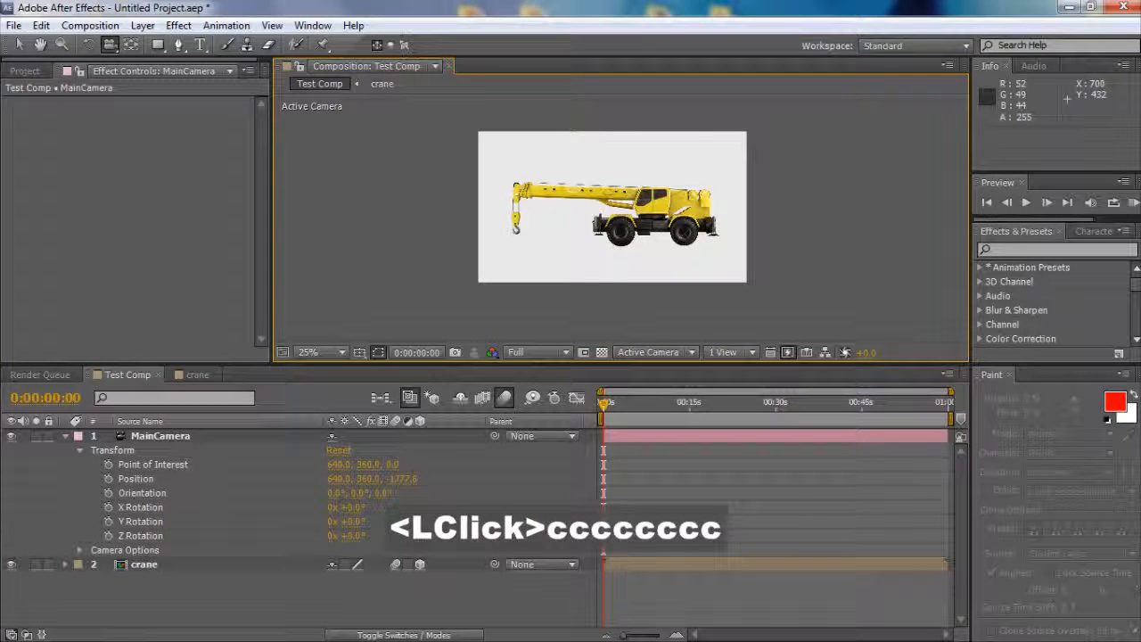
{"action": "left_click_drag", "start_coordinate": [626, 223], "coordinate": [620, 285]}
{"action": "left_click_drag", "start_coordinate": [634, 224], "coordinate": [558, 252]}
{"action": "key", "text": "c"}
{"action": "left_click_drag", "start_coordinate": [558, 252], "coordinate": [555, 288]}
{"action": "key", "text": "c"}
{"action": "key", "text": "c"}
{"action": "key", "text": "c"}
{"action": "left_click_drag", "start_coordinate": [654, 266], "coordinate": [628, 212]}
{"action": "key", "text": "c"}
{"action": "left_click_drag", "start_coordinate": [629, 210], "coordinate": [668, 179]}
{"action": "key", "text": "c"}
Step: Keyframe MainCamera's Point of Interest and Position at 0:00:00:00, and orbit it to about -75.1, 65.2, -1497.2 roughly two seconds in
{"action": "left_click_drag", "start_coordinate": [108, 465], "coordinate": [108, 481]}
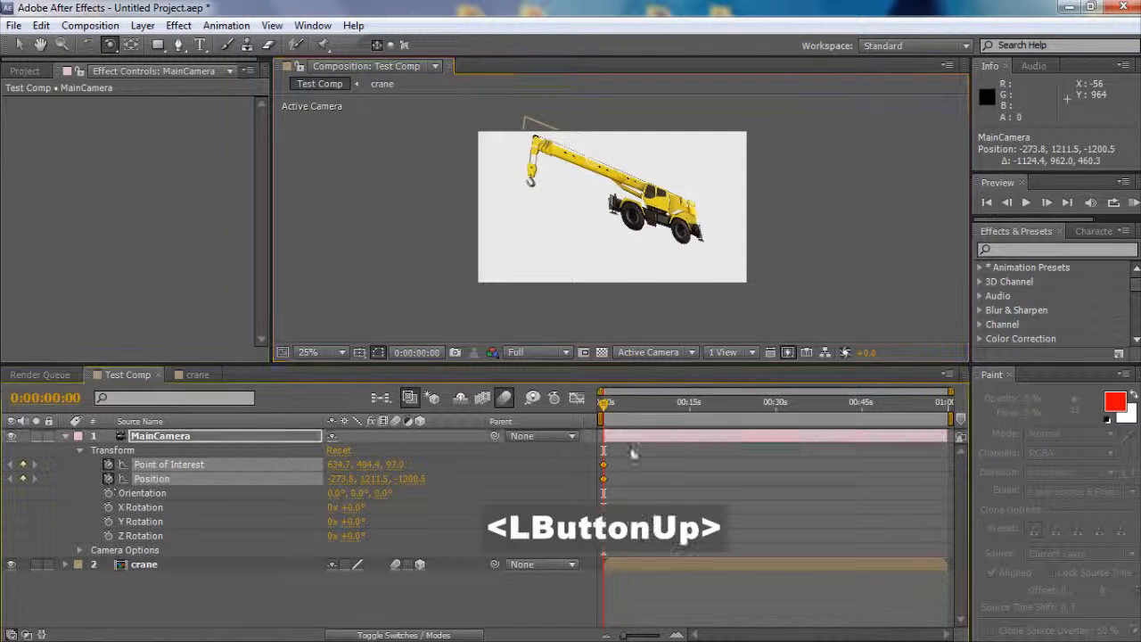
{"action": "left_click", "coordinate": [640, 405]}
{"action": "left_click_drag", "start_coordinate": [661, 215], "coordinate": [644, 408]}
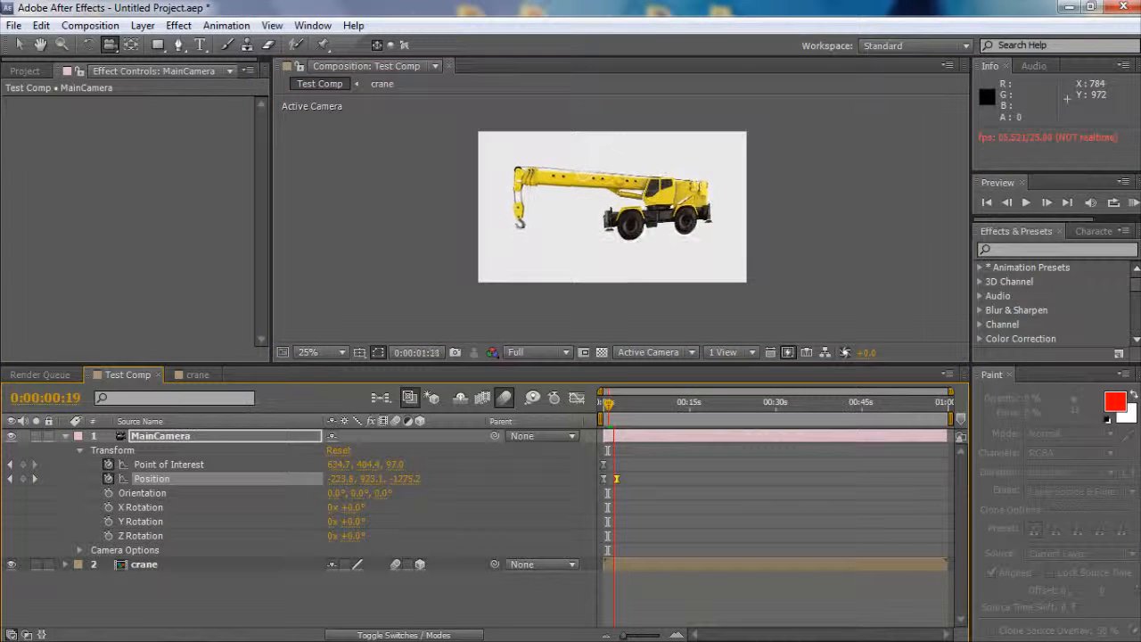
Step: Play the camera animation from the start of the timeline several times to review the move around the crane
{"action": "key", "text": "space"}
{"action": "left_click_drag", "start_coordinate": [610, 407], "coordinate": [583, 413]}
{"action": "key", "text": "space"}
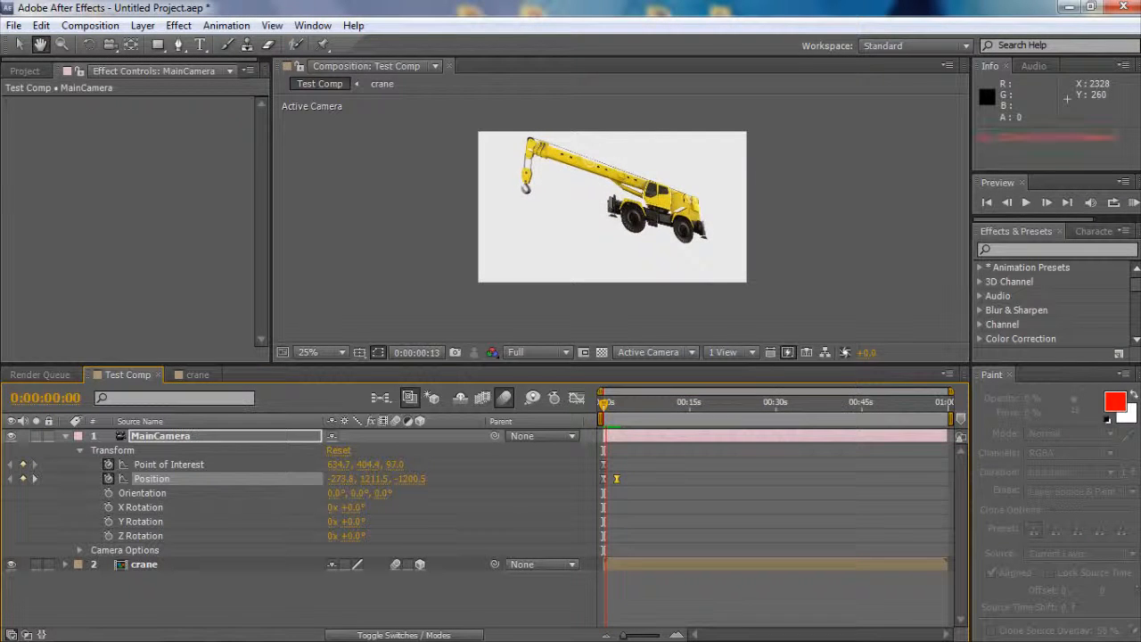
{"action": "key", "text": "space"}
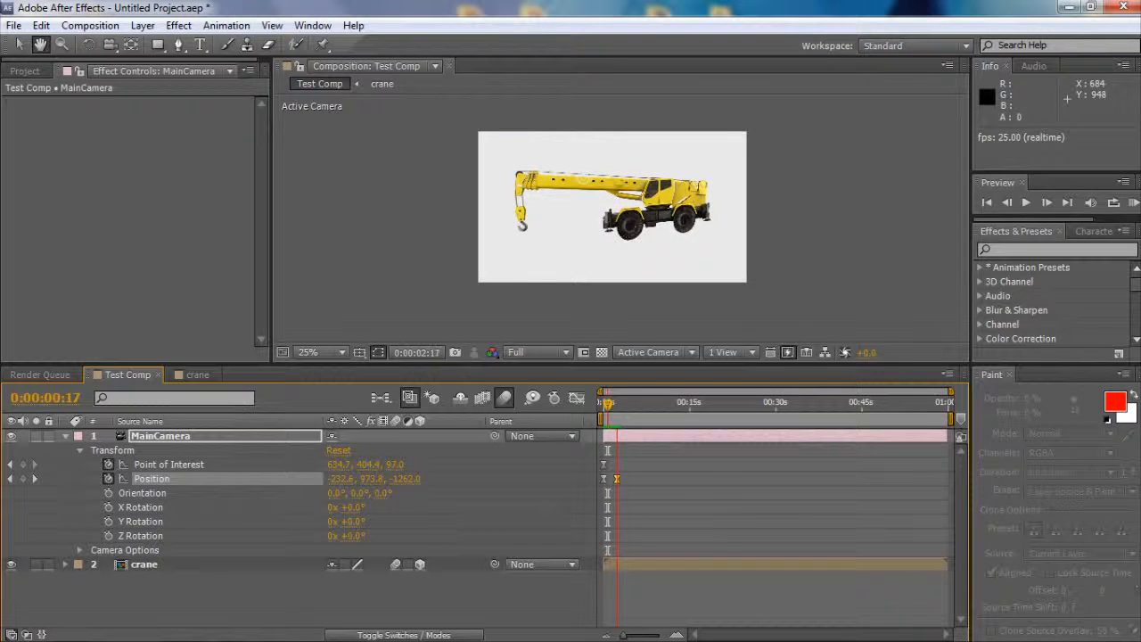
{"action": "key", "text": "space"}
{"action": "left_click", "coordinate": [598, 424]}
{"action": "key", "text": "space"}
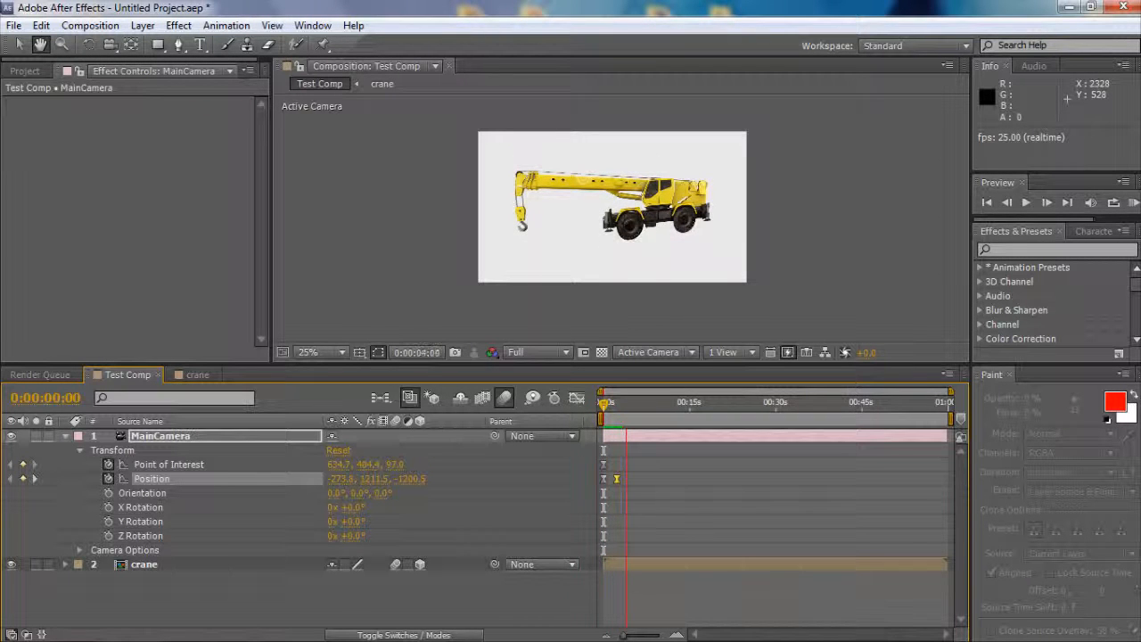
{"action": "key", "text": "space"}
{"action": "key", "text": "space"}
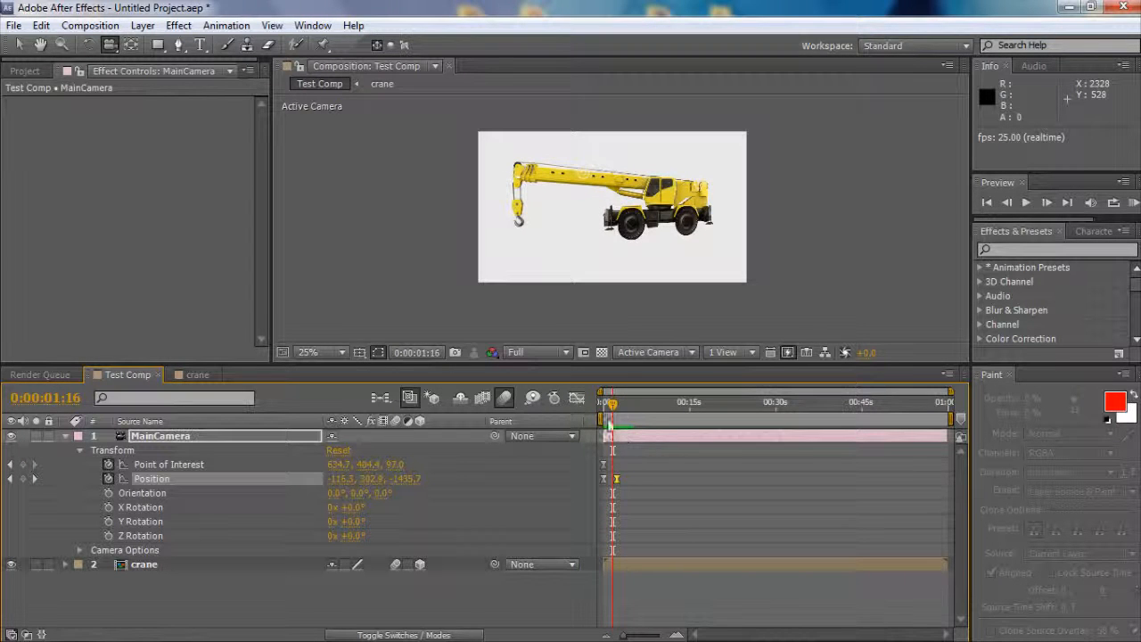
{"action": "left_click", "coordinate": [603, 405]}
{"action": "key", "text": "space"}
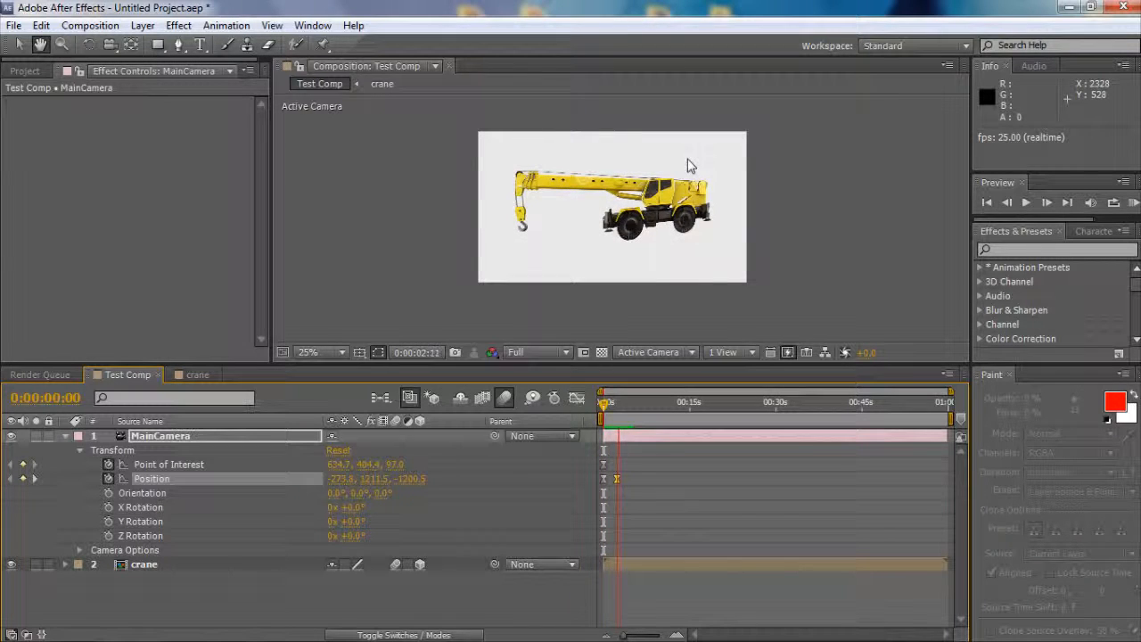
{"action": "key", "text": "space"}
Step: Set the composition preview resolution to Quarter and play the camera move from the start
{"action": "left_click", "coordinate": [545, 353]}
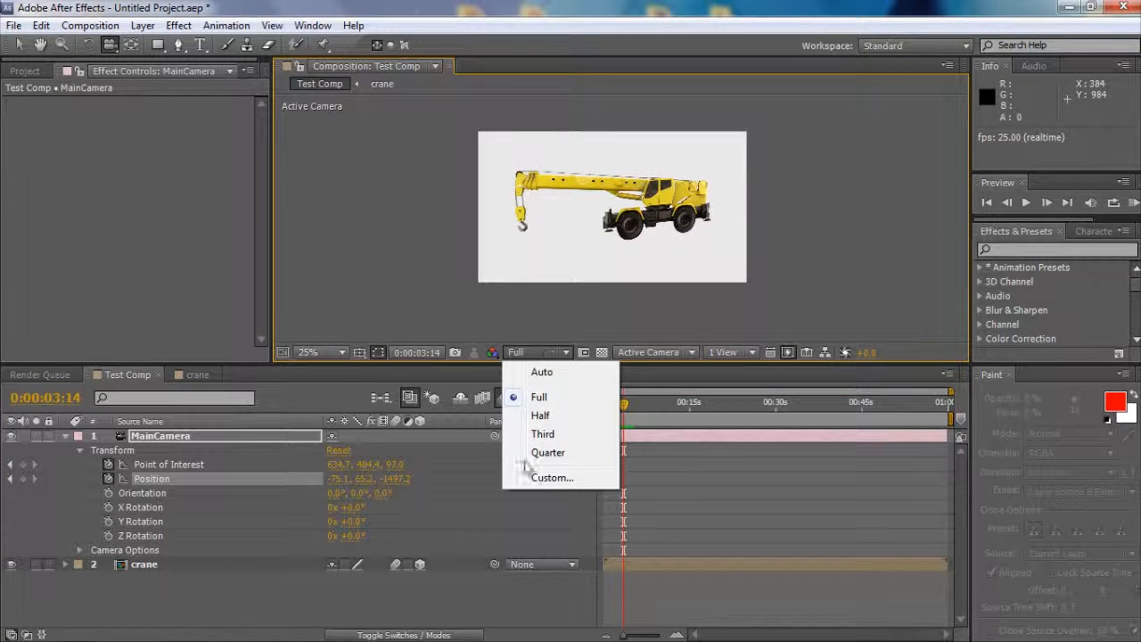
{"action": "left_click", "coordinate": [541, 453]}
{"action": "left_click", "coordinate": [603, 403]}
{"action": "key", "text": "space"}
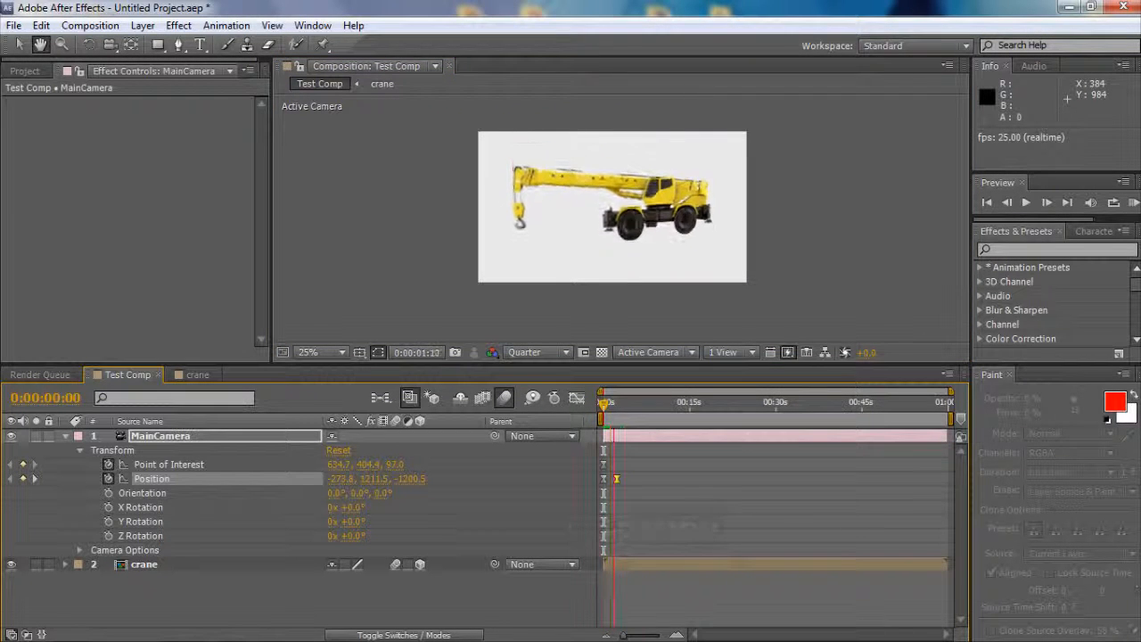
{"action": "key", "text": "space"}
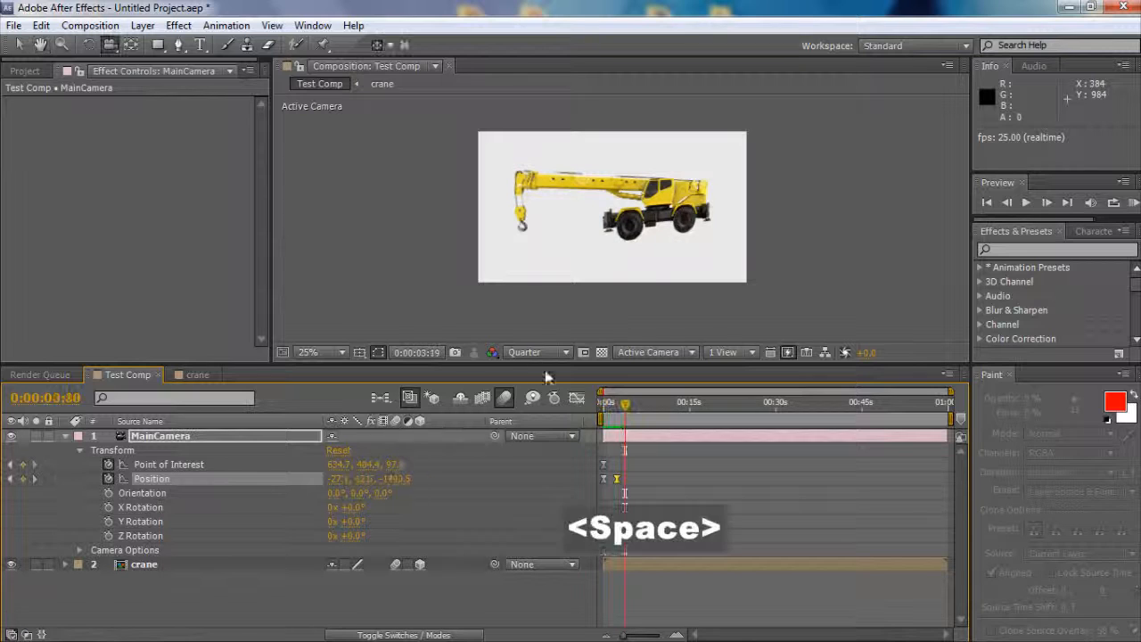
Step: Set the composition preview resolution to Half and replay the camera move from the start
{"action": "left_click", "coordinate": [535, 352]}
{"action": "left_click", "coordinate": [540, 416]}
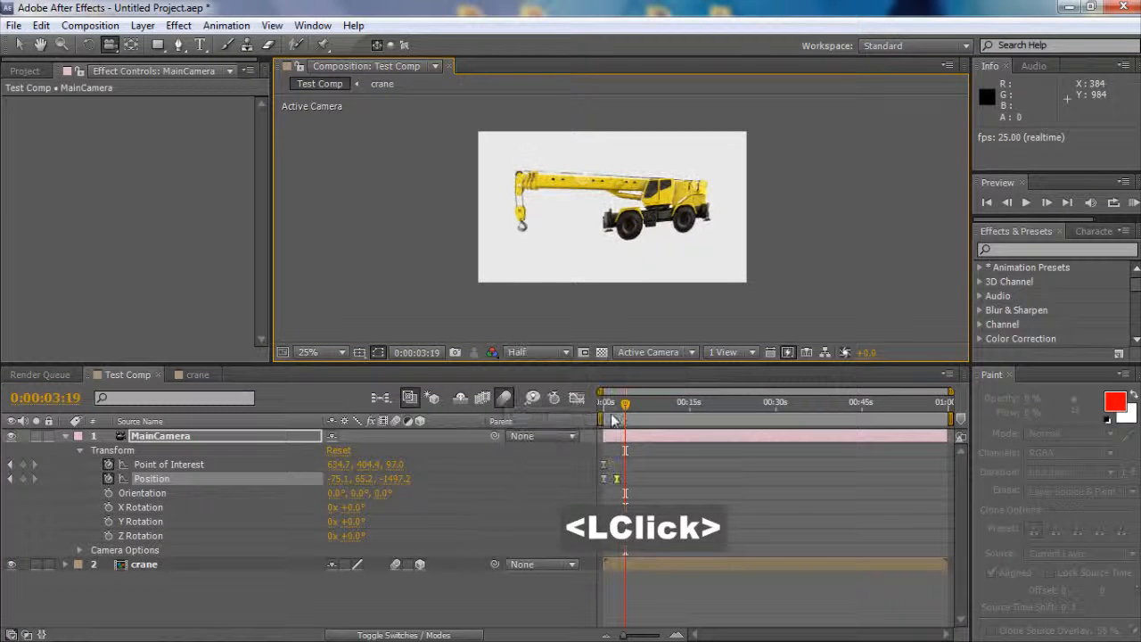
{"action": "left_click", "coordinate": [603, 403]}
{"action": "key", "text": "space"}
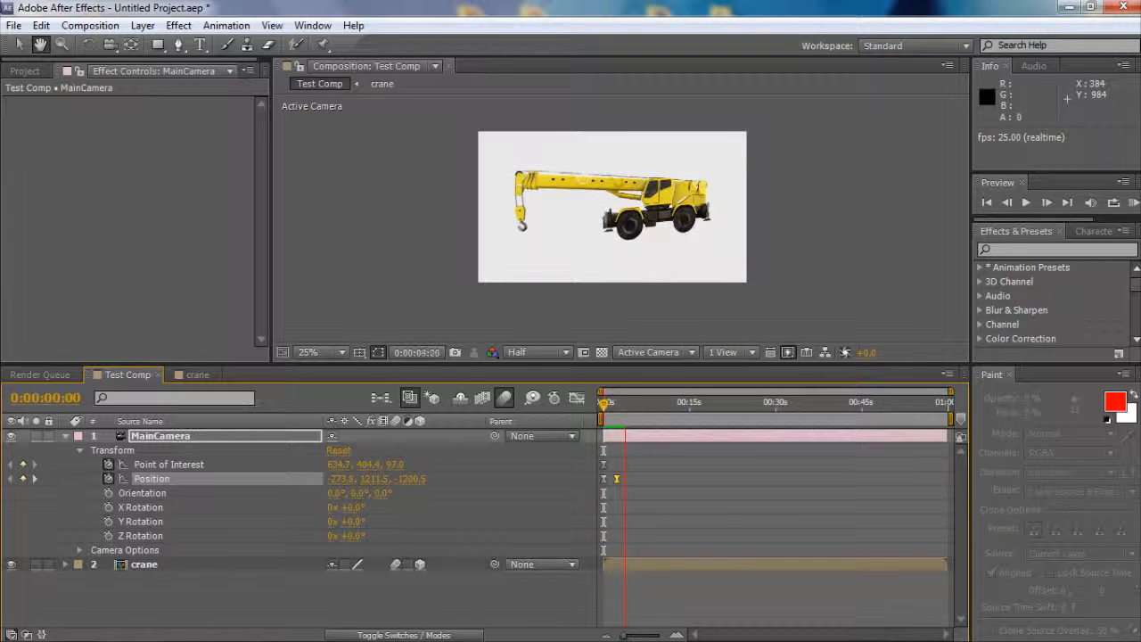
Step: Replay the camera move around the crane from the start of the timeline
{"action": "key", "text": "space"}
{"action": "left_click", "coordinate": [603, 404]}
{"action": "key", "text": "space"}
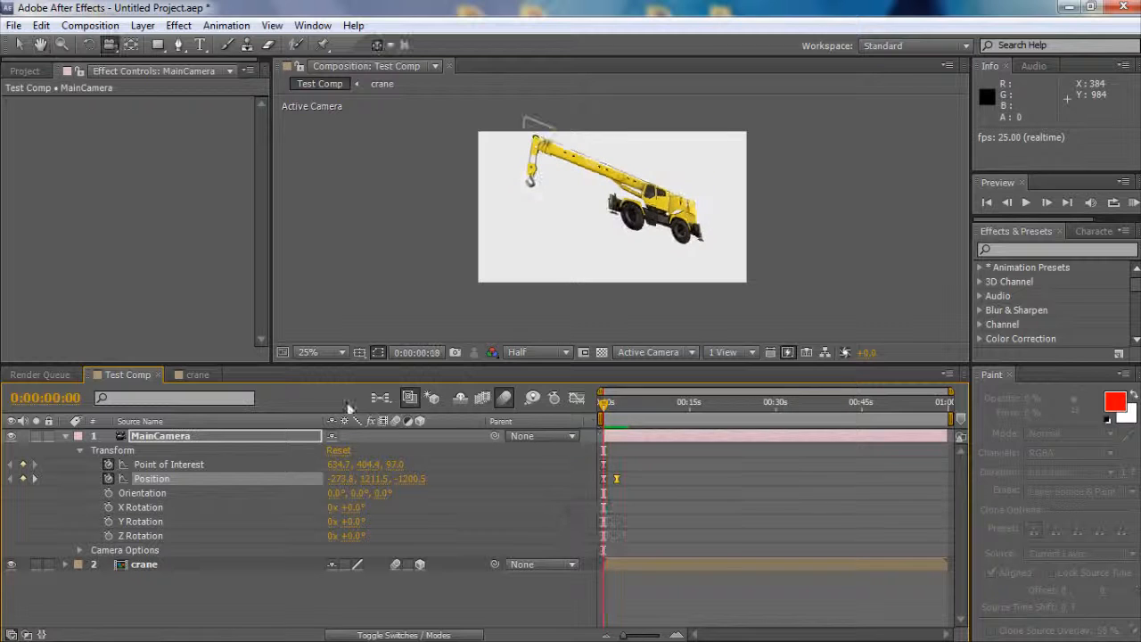
Step: Collapse the properties of the wheel01, wheel02 and crane layers in the crane composition, and return to Test Comp
{"action": "left_click", "coordinate": [197, 376]}
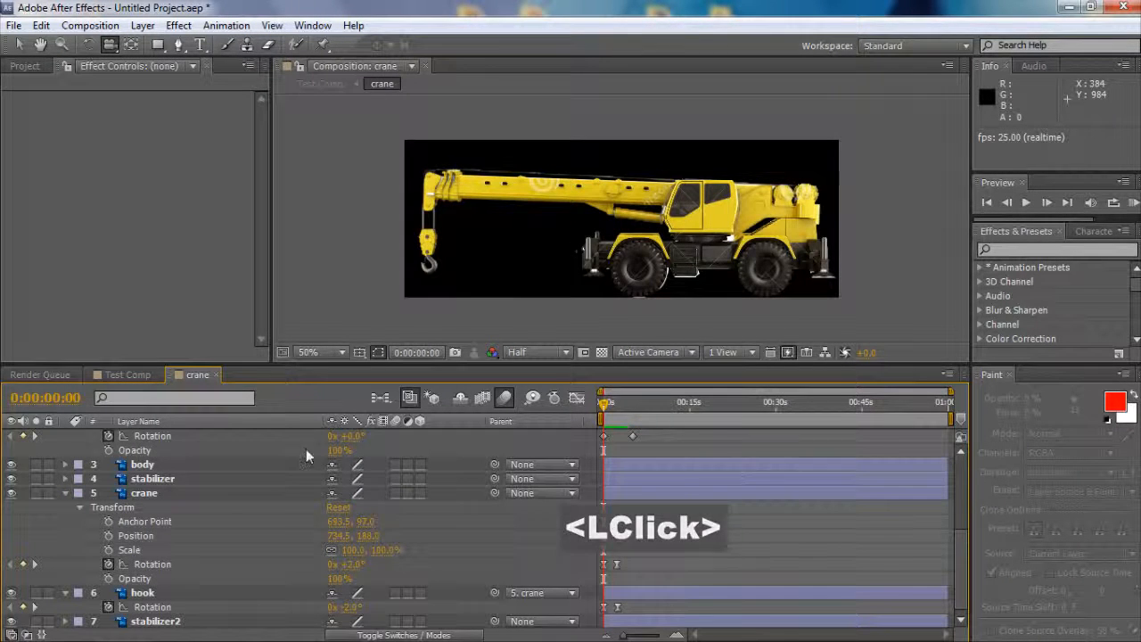
{"action": "scroll", "coordinate": [102, 462], "scroll_direction": "up", "scroll_amount": 4}
{"action": "left_click", "coordinate": [65, 535]}
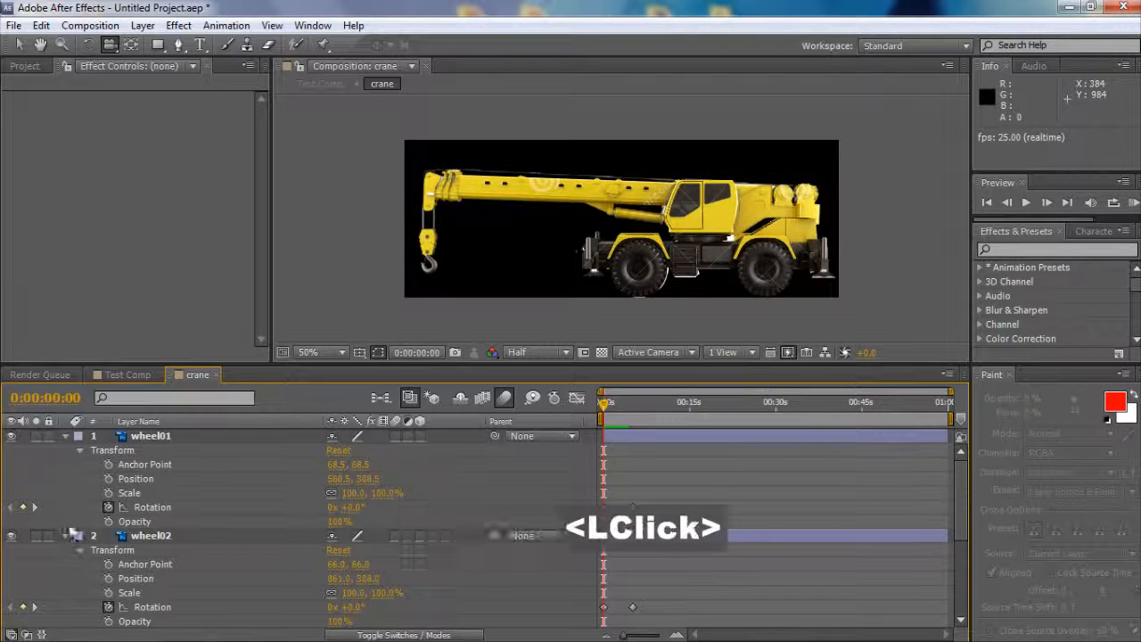
{"action": "left_click", "coordinate": [65, 435]}
{"action": "left_click", "coordinate": [66, 493]}
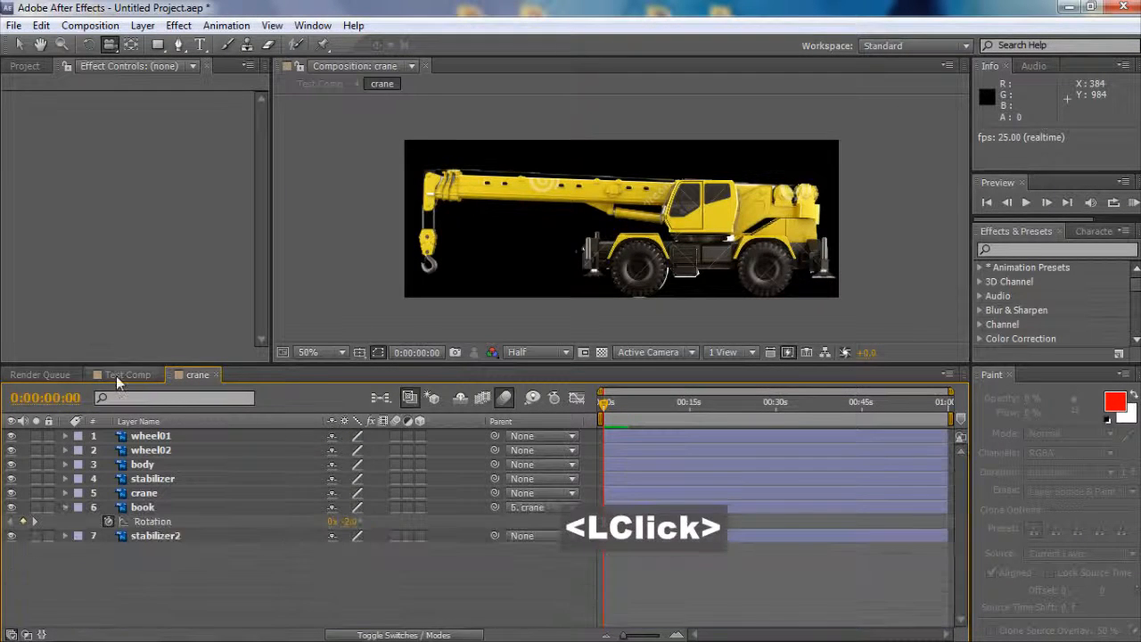
{"action": "left_click", "coordinate": [121, 376]}
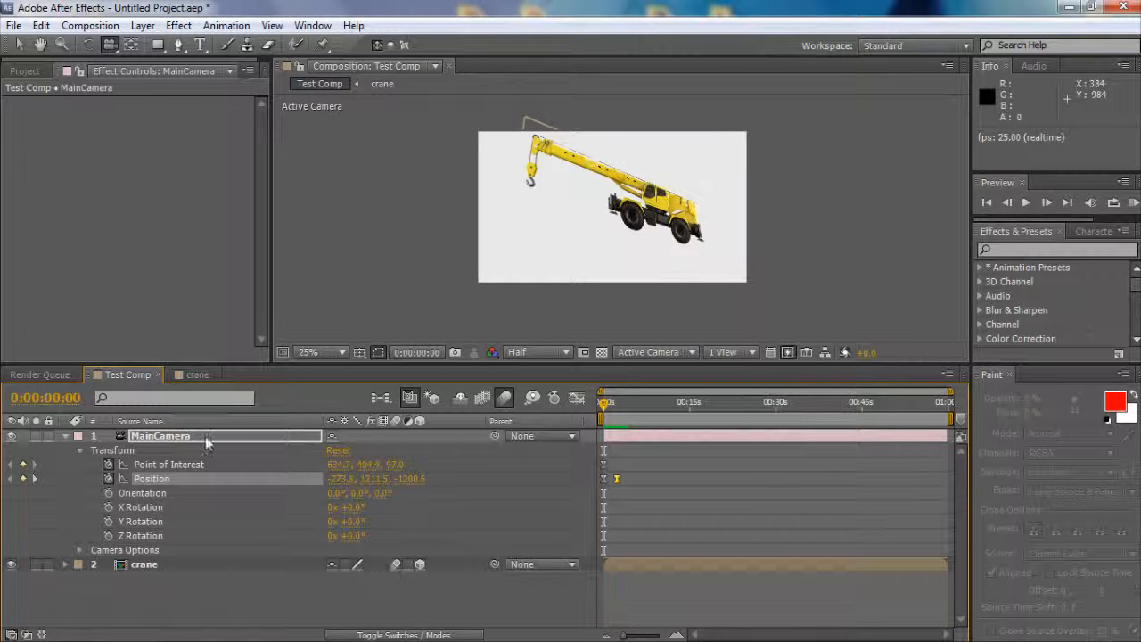
Step: Enable motion blur on all seven layers of the crane composition, from wheel01 to stabilizer2, and preview the blurred motion
{"action": "left_click", "coordinate": [195, 374]}
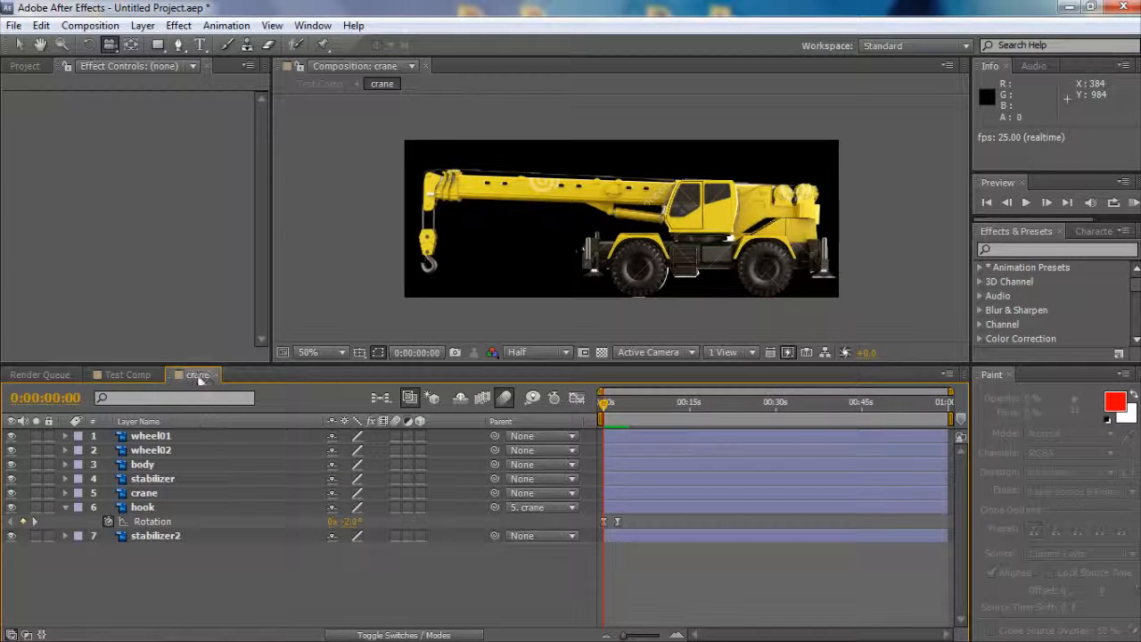
{"action": "left_click_drag", "start_coordinate": [394, 435], "coordinate": [401, 508]}
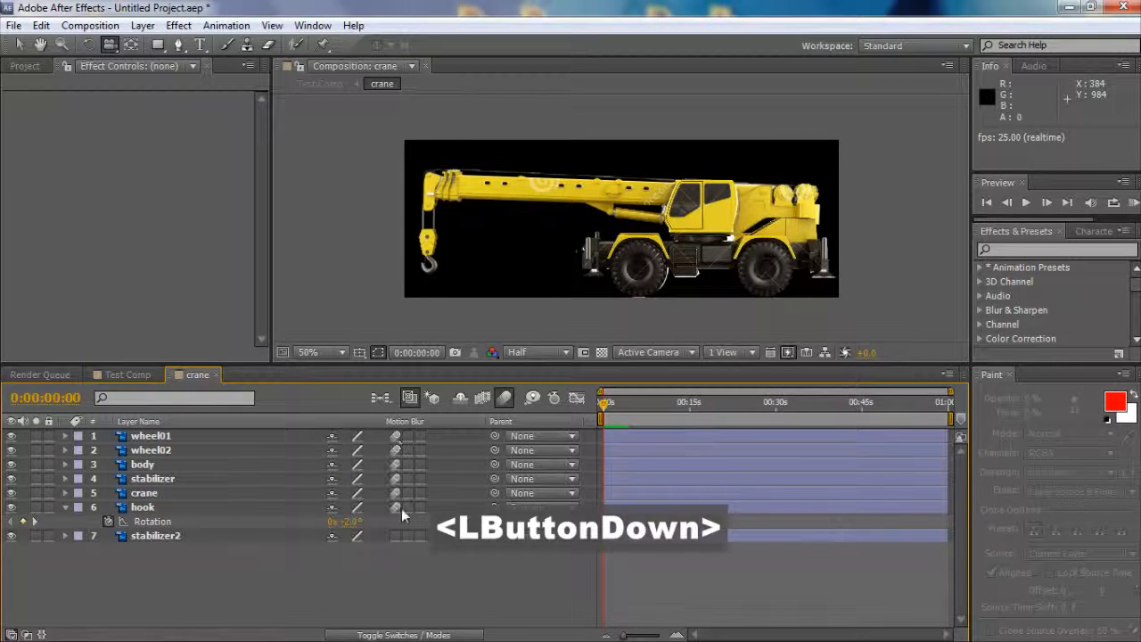
{"action": "left_click_drag", "start_coordinate": [401, 549], "coordinate": [429, 493]}
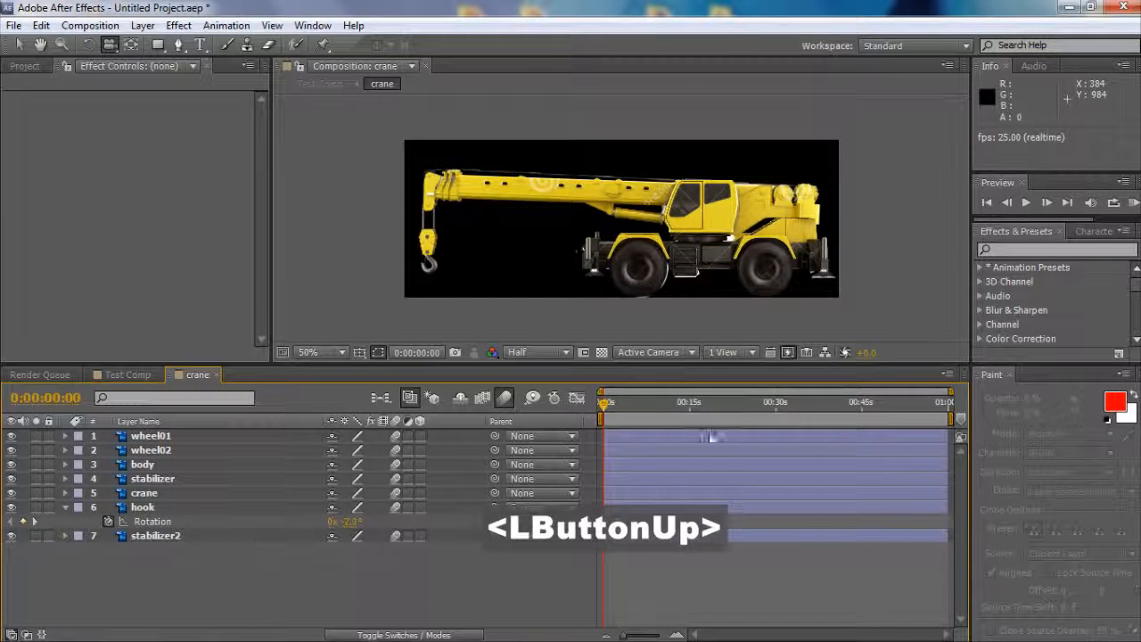
{"action": "left_click_drag", "start_coordinate": [623, 406], "coordinate": [573, 418]}
{"action": "key", "text": "space"}
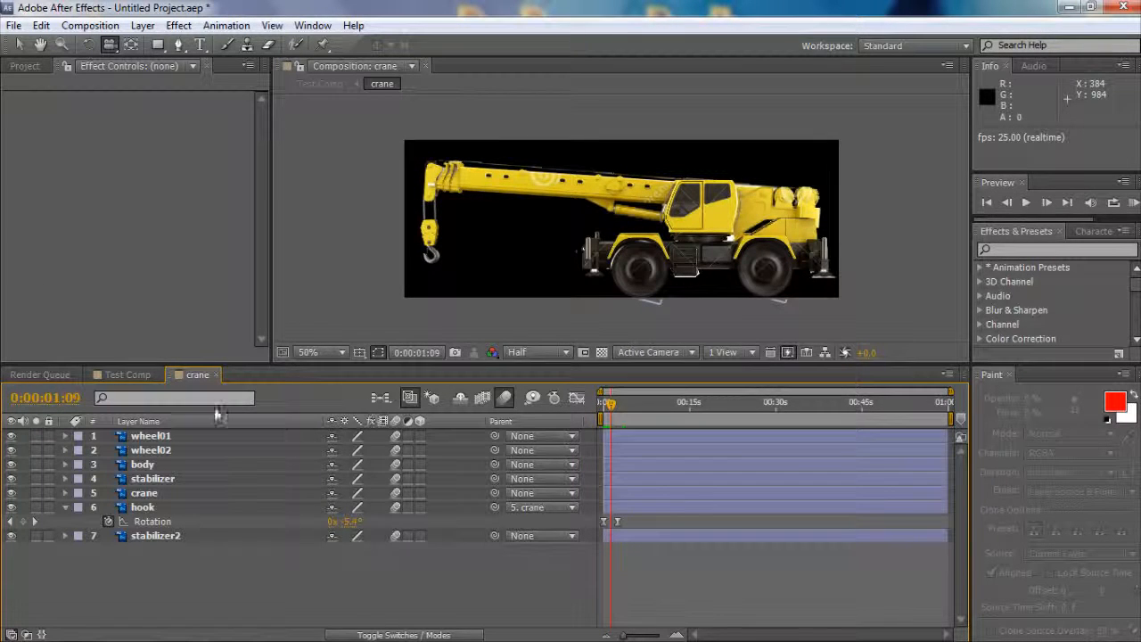
Step: Play the camera animation in Test Comp from the start to review it with the crane layers' motion blur
{"action": "left_click", "coordinate": [133, 375]}
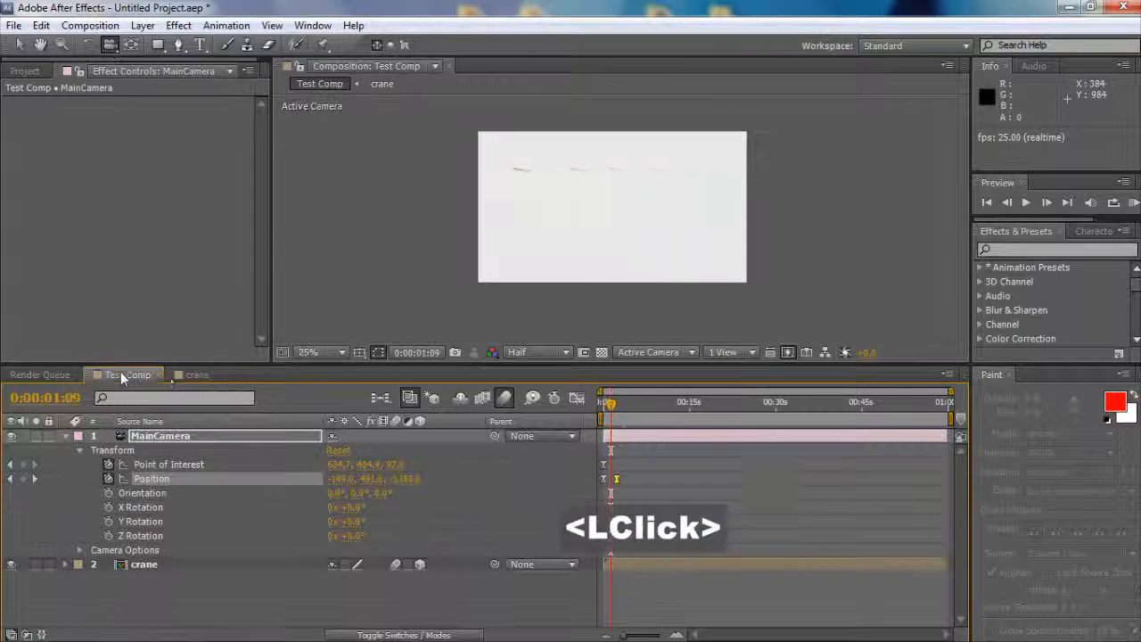
{"action": "left_click", "coordinate": [596, 406]}
{"action": "key", "text": "space"}
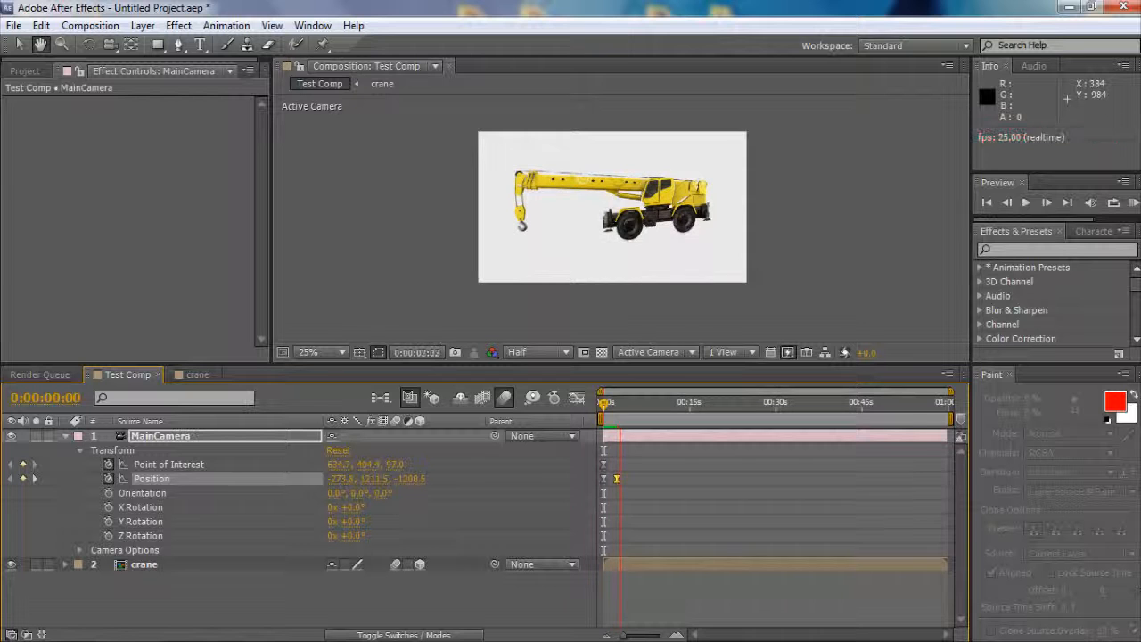
{"action": "key", "text": "space"}
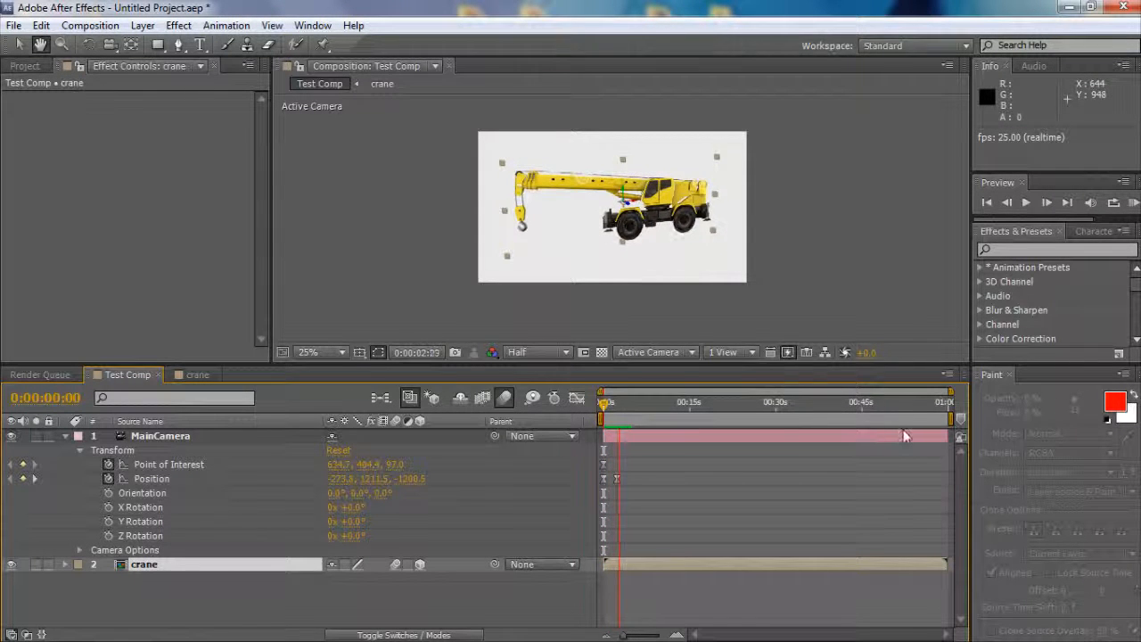
{"action": "key", "text": "space"}
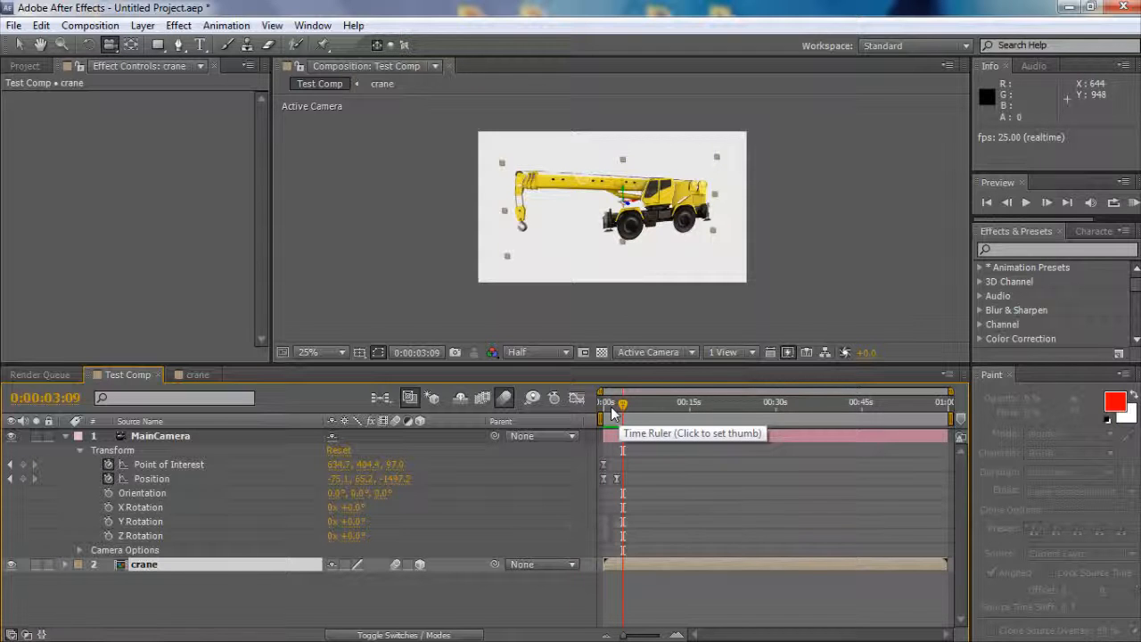
Step: Add Test Comp to the render queue with rendering enabled, and set its output module to AVI format with audio output off
{"action": "key", "text": "ctrl+m"}
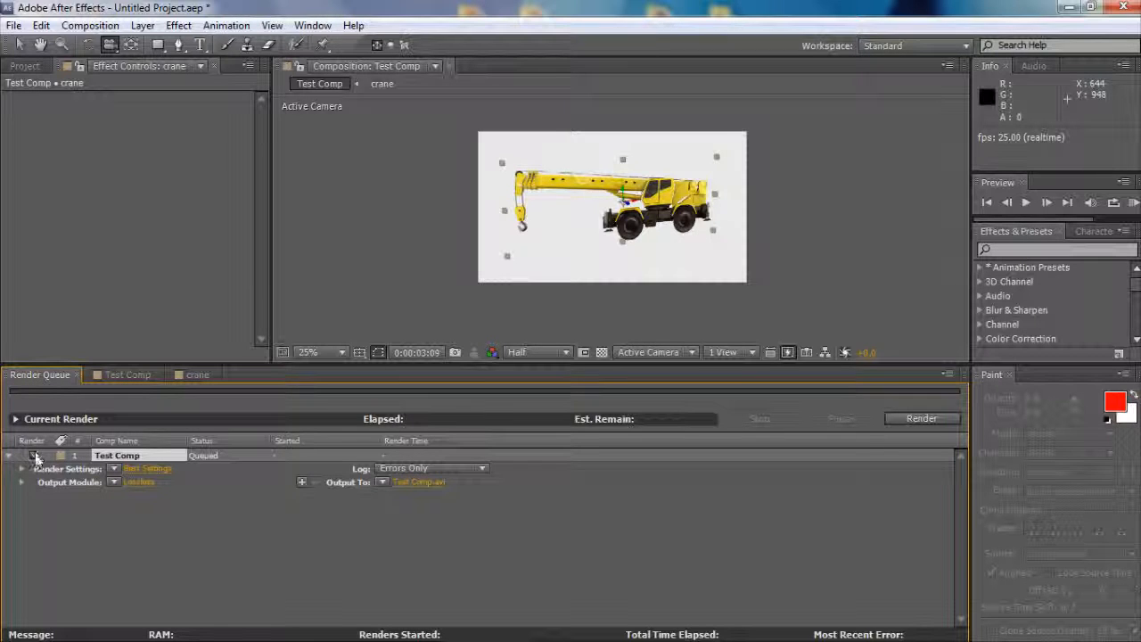
{"action": "double_click", "coordinate": [36, 457]}
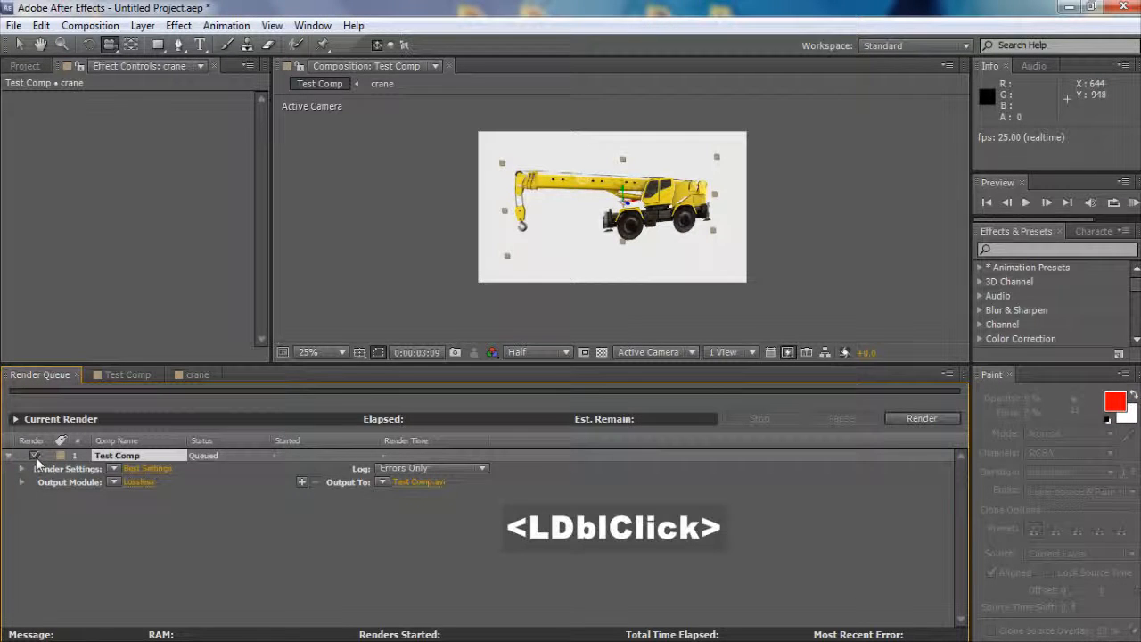
{"action": "left_click", "coordinate": [132, 483]}
{"action": "left_click", "coordinate": [533, 107]}
{"action": "left_click", "coordinate": [532, 107]}
{"action": "left_click", "coordinate": [529, 107]}
{"action": "left_click", "coordinate": [544, 107]}
{"action": "left_click", "coordinate": [393, 479]}
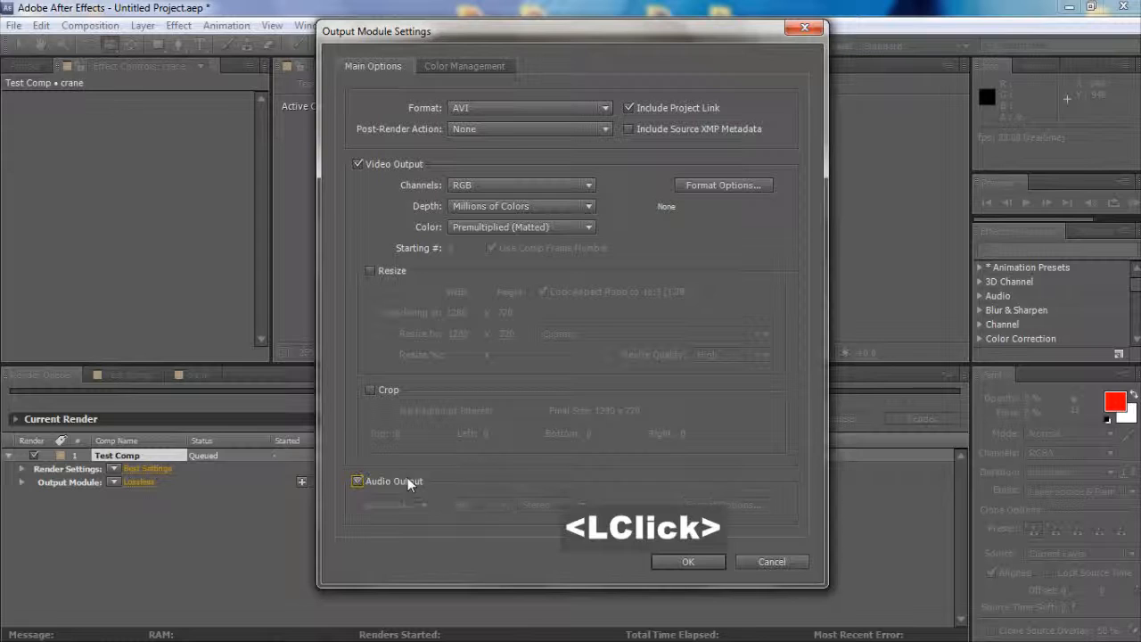
{"action": "left_click", "coordinate": [407, 479]}
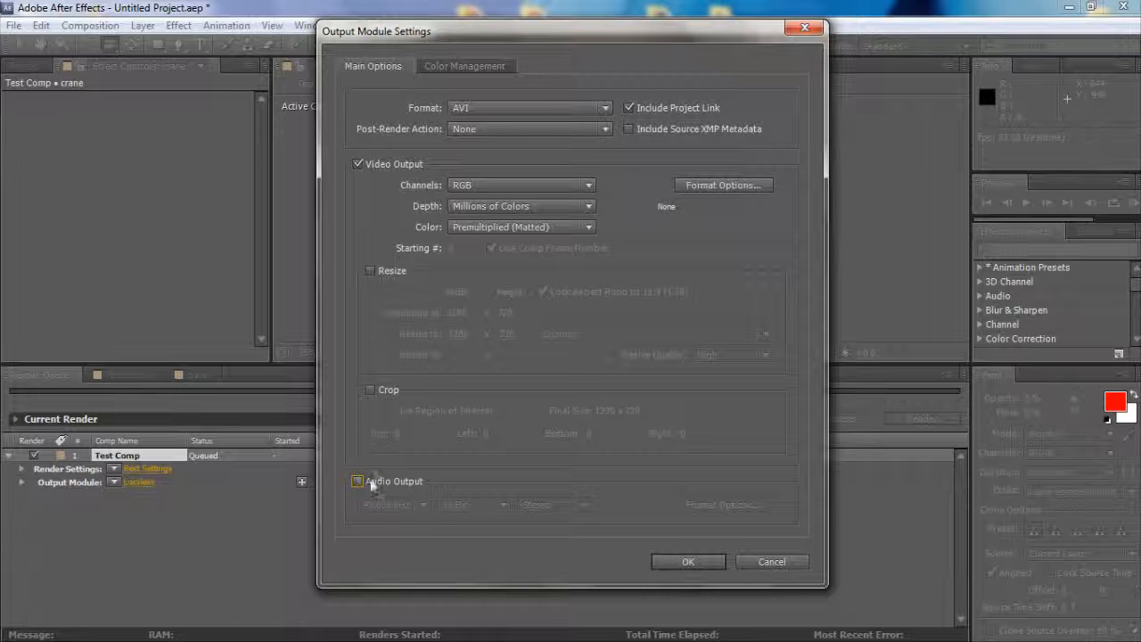
{"action": "left_click", "coordinate": [705, 561]}
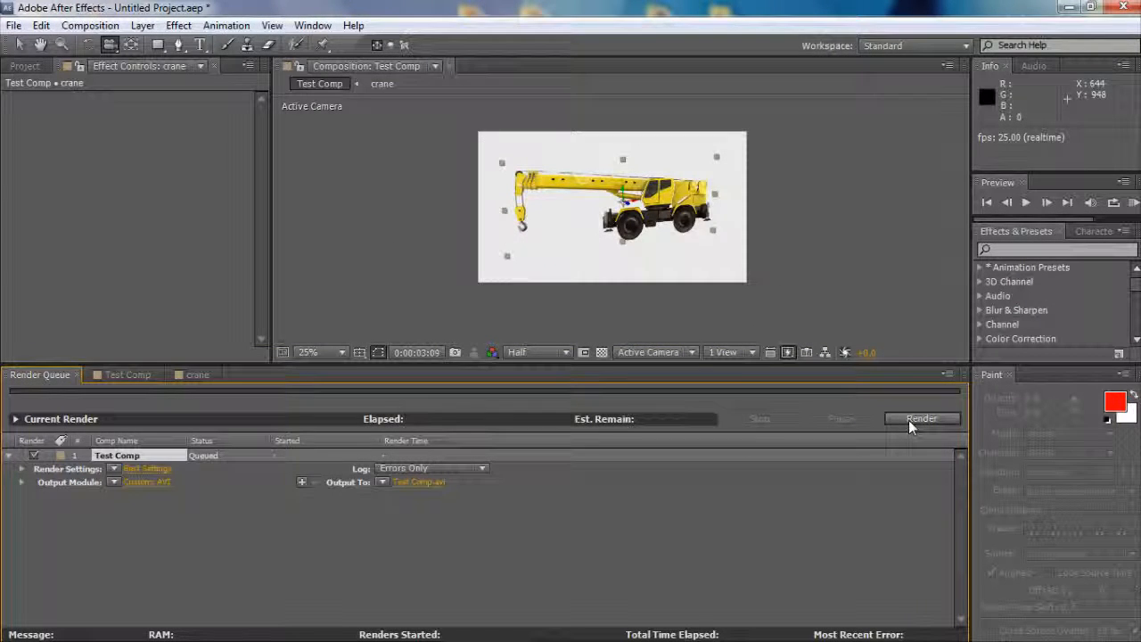
Step: Return to the Test Comp timeline and scrub through the composition around the 30-second mark
{"action": "left_click", "coordinate": [133, 375]}
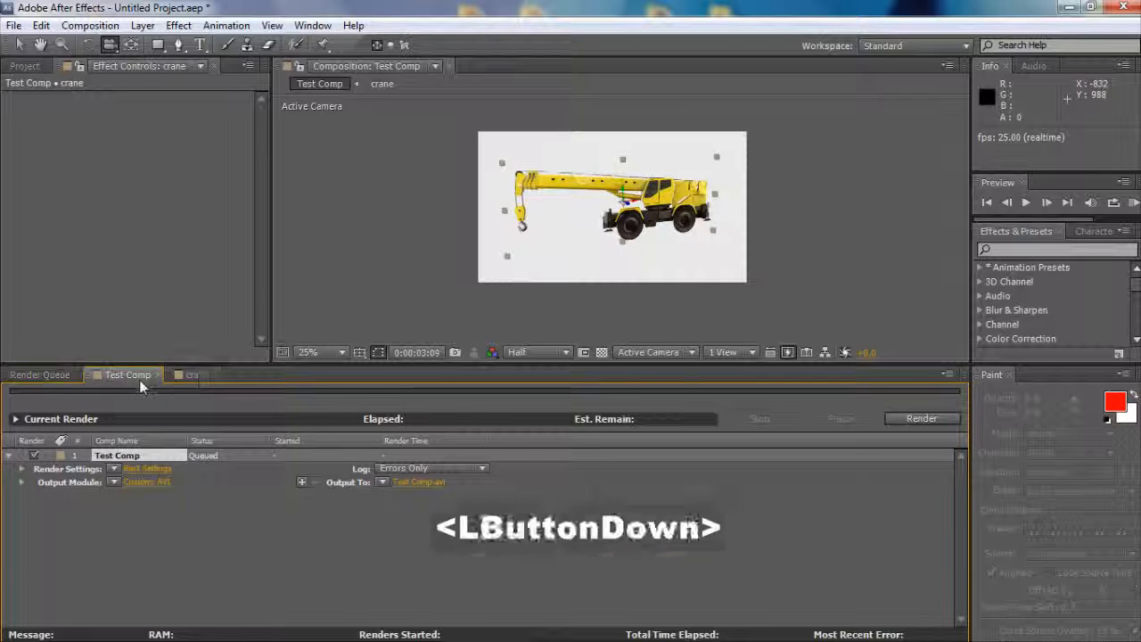
{"action": "left_click", "coordinate": [814, 419]}
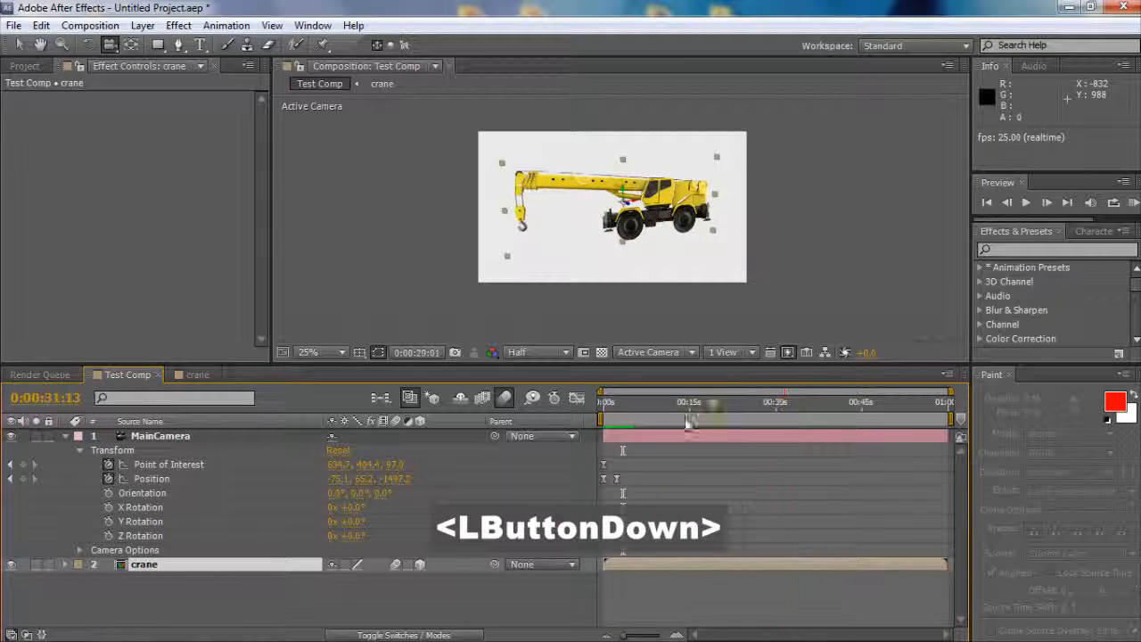